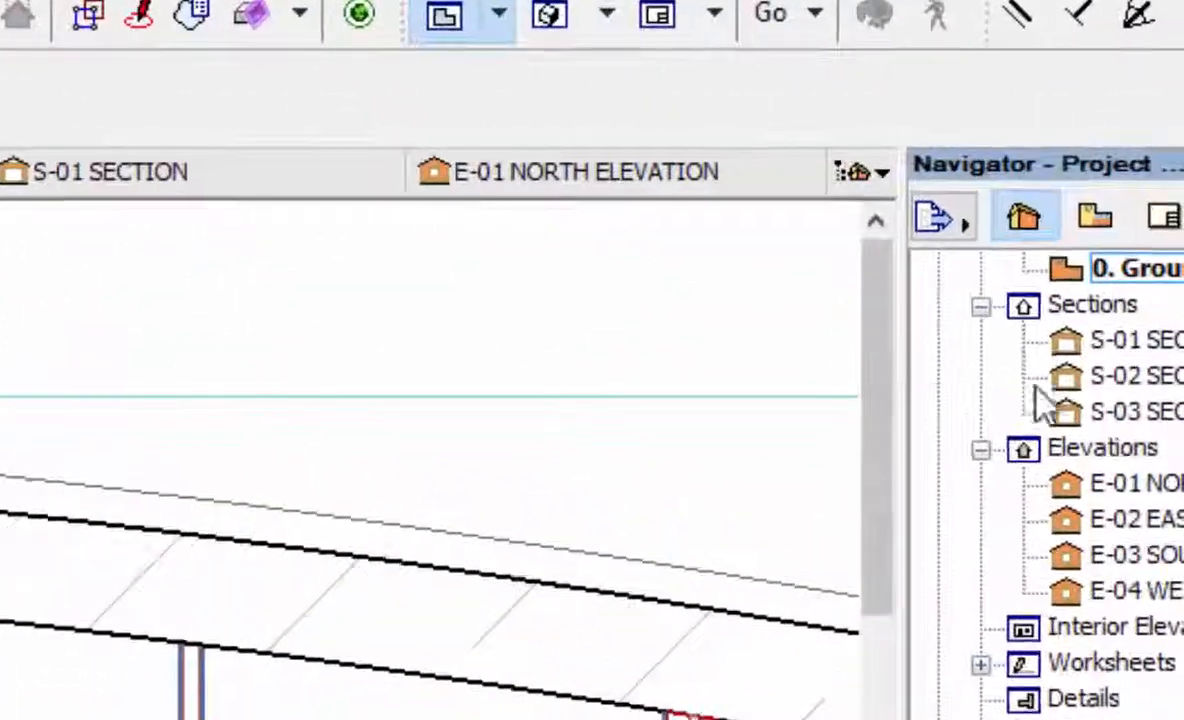
Open the default settings of the Door tool, search the library for "pocket" and choose Pocket Door 19
{"action": "scroll", "coordinate": [1100, 375], "scroll_direction": "up", "scroll_amount": 2}
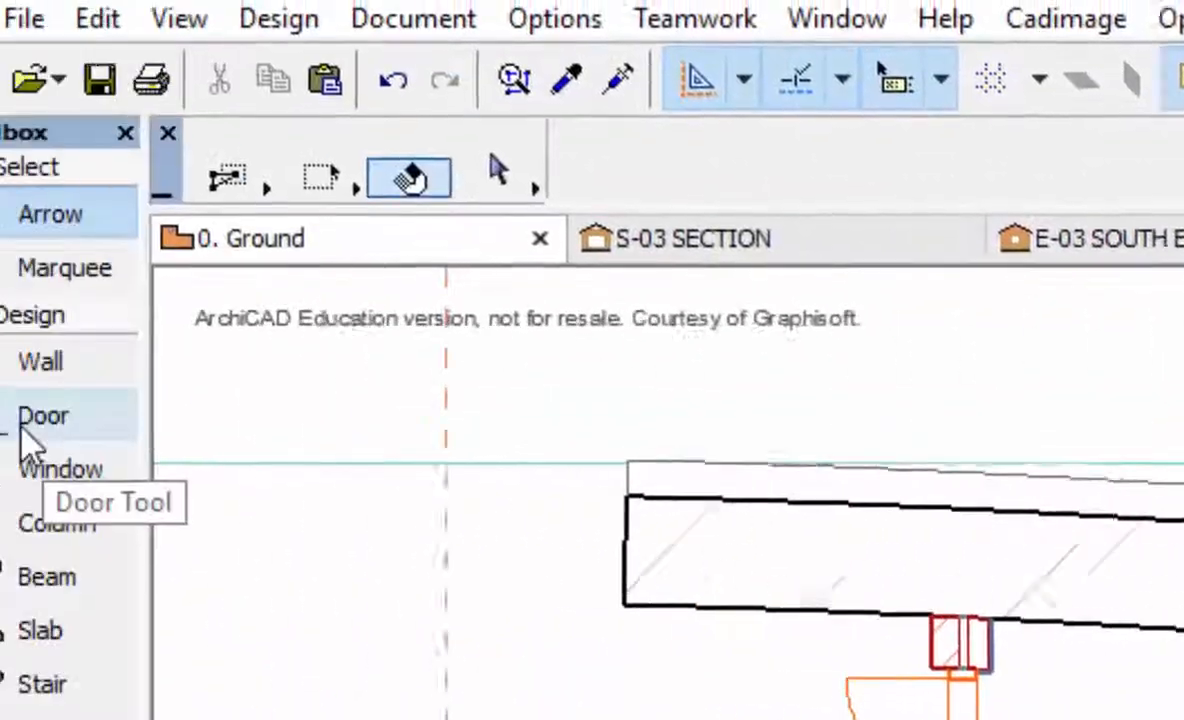
{"action": "left_click", "coordinate": [72, 421]}
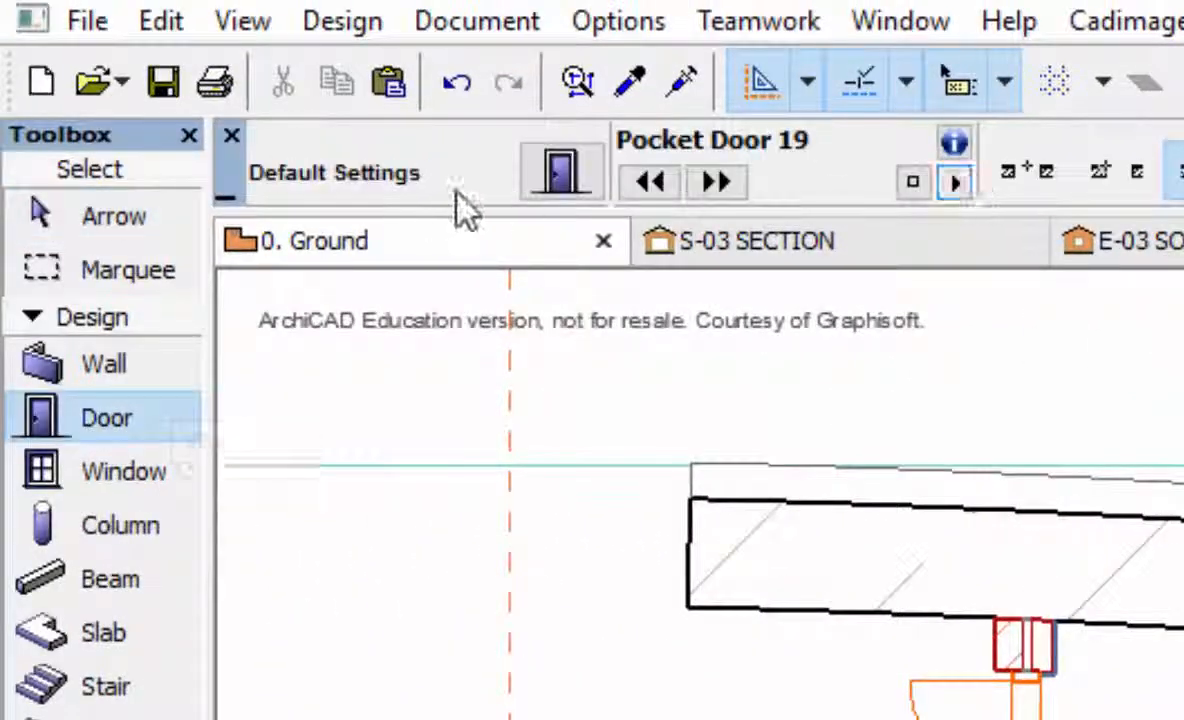
{"action": "left_click", "coordinate": [560, 174]}
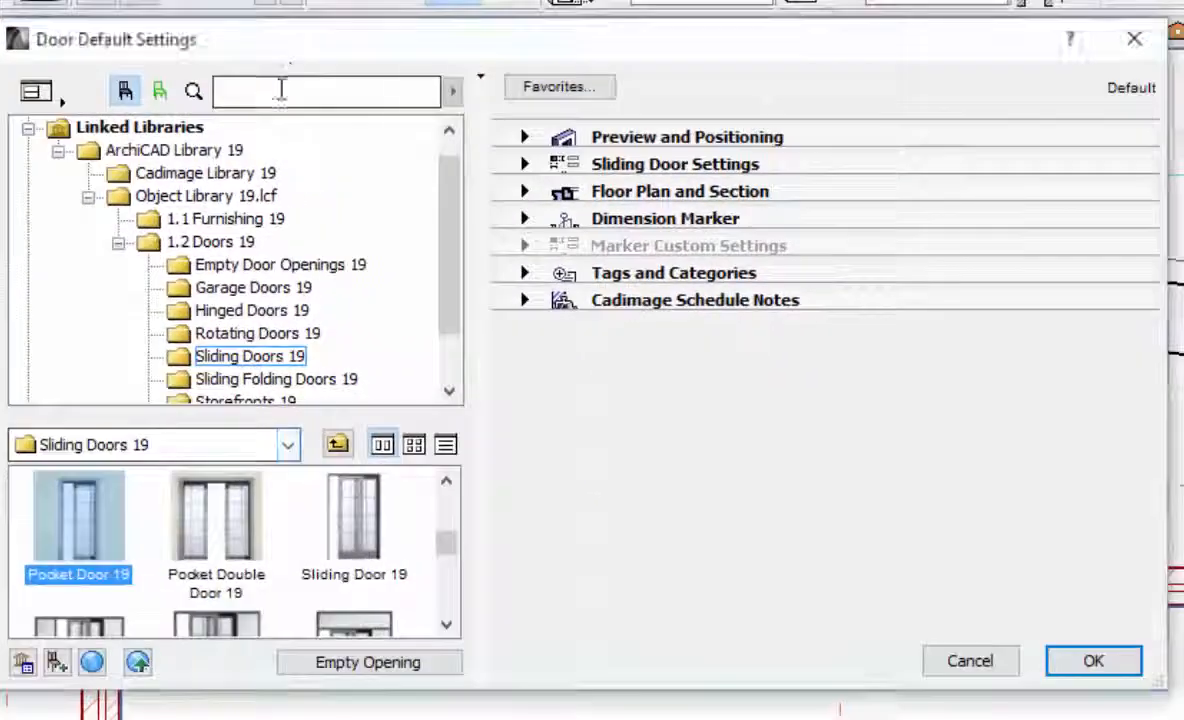
{"action": "left_click", "coordinate": [478, 164]}
{"action": "type", "text": "pocket"}
{"action": "key", "text": "Return"}
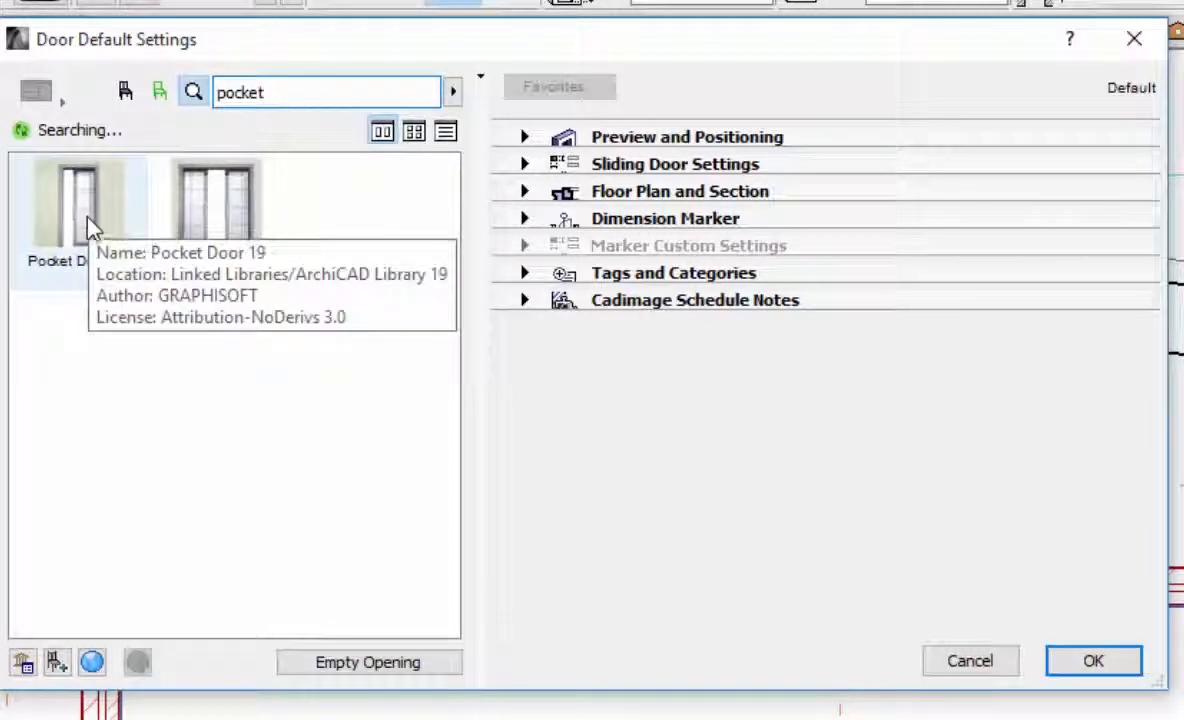
{"action": "left_click", "coordinate": [86, 222]}
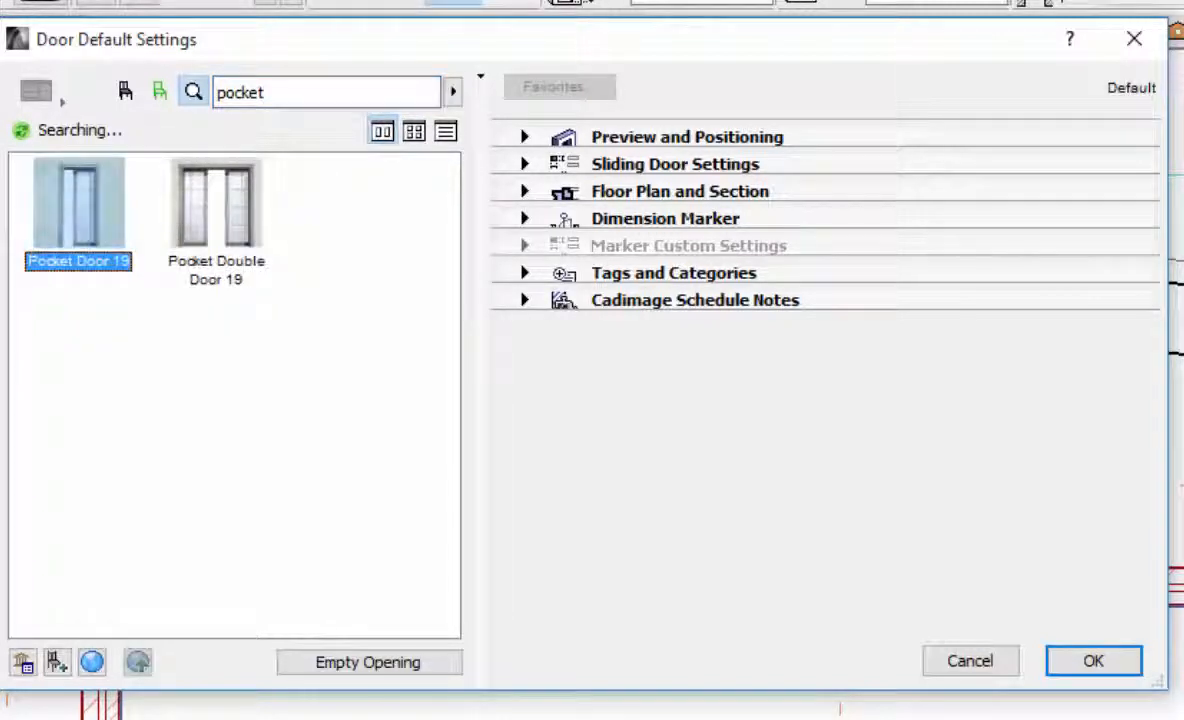
Set the pocket door's default width to 1000
{"action": "left_click", "coordinate": [522, 138]}
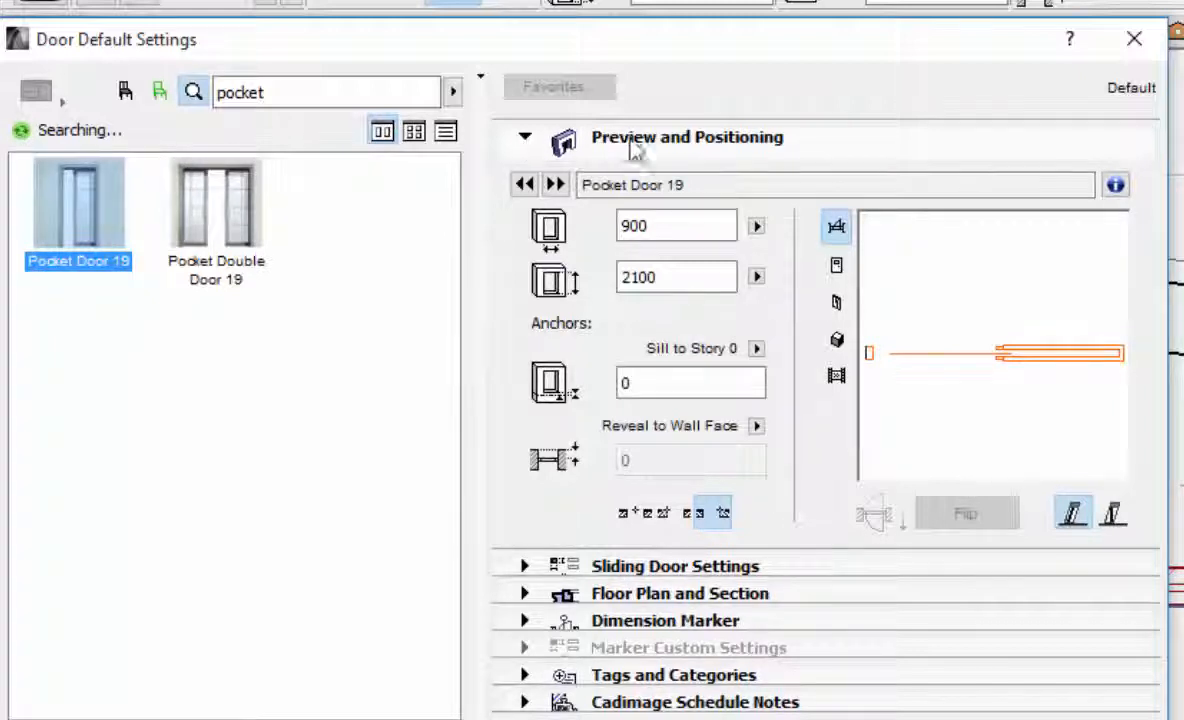
{"action": "double_click", "coordinate": [661, 224]}
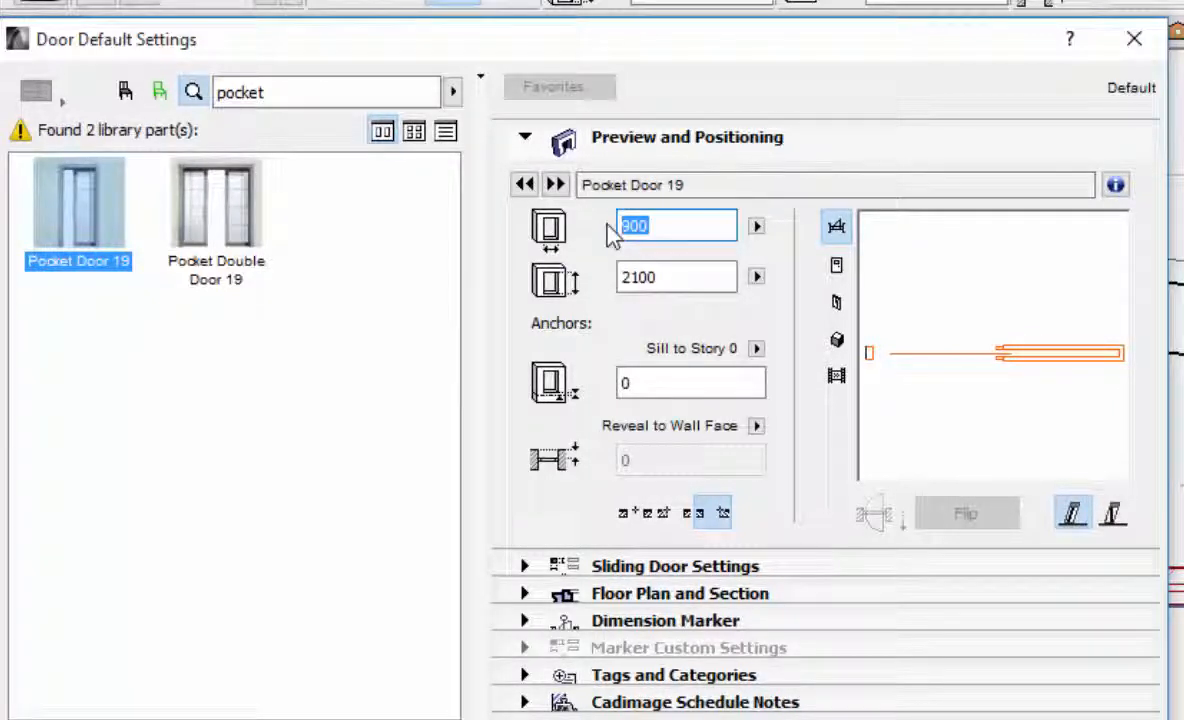
{"action": "type", "text": "1000"}
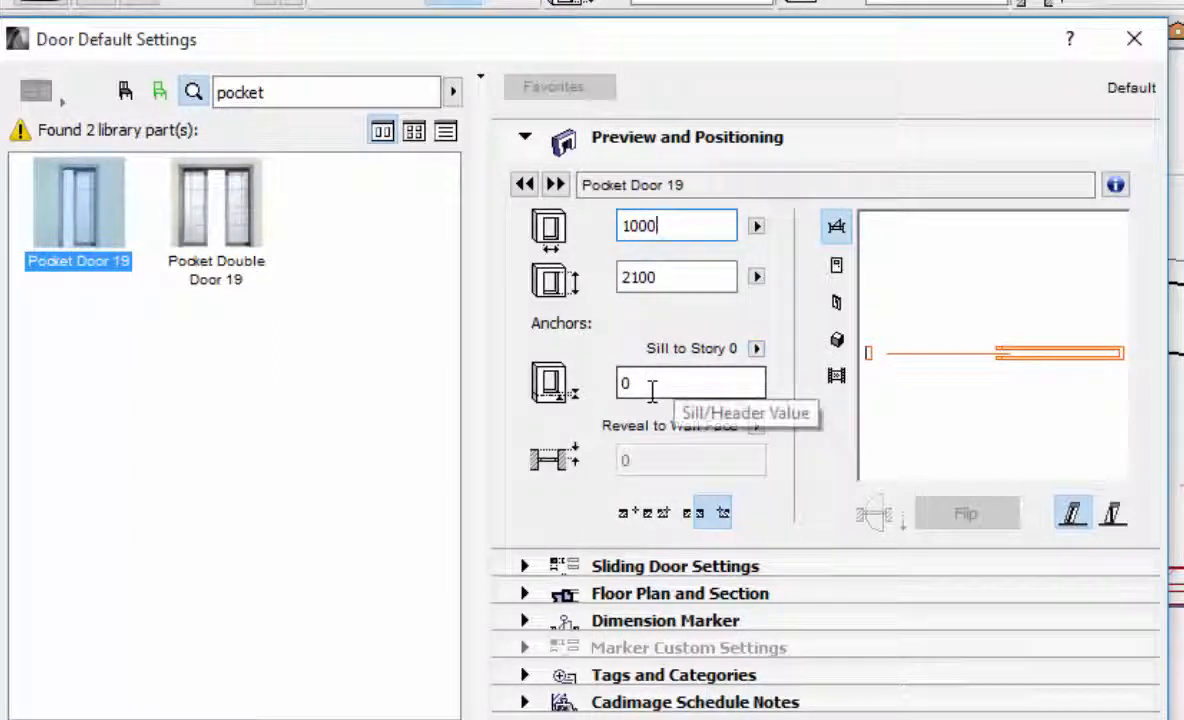
Examine the pocket door's previews and its sliding door settings for opening, frame and leaf, wall closure and connecting structures
{"action": "left_click", "coordinate": [836, 266]}
{"action": "left_click", "coordinate": [837, 302]}
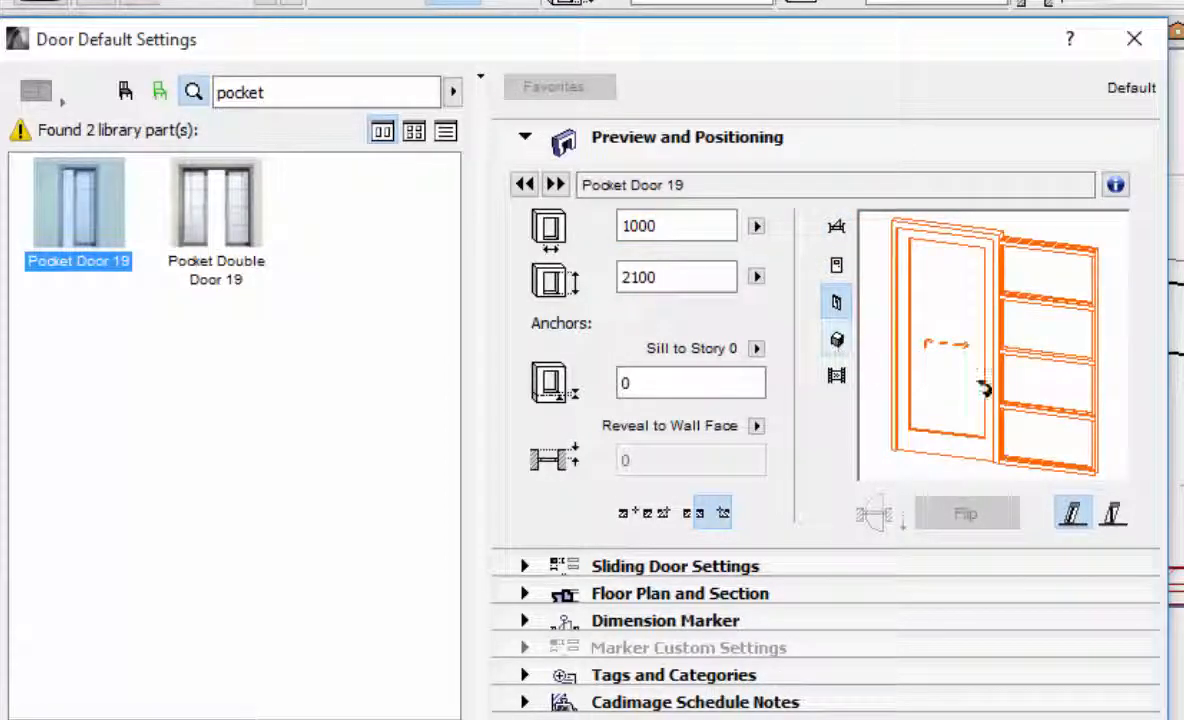
{"action": "left_click", "coordinate": [838, 338]}
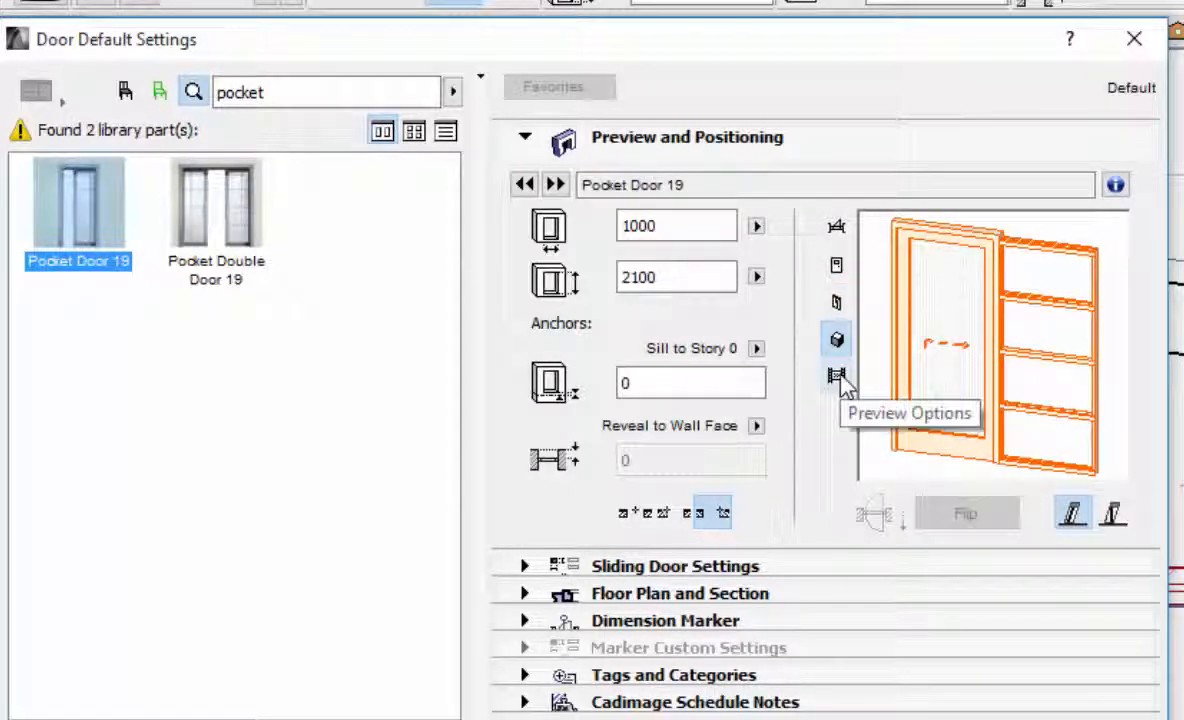
{"action": "left_click", "coordinate": [837, 377]}
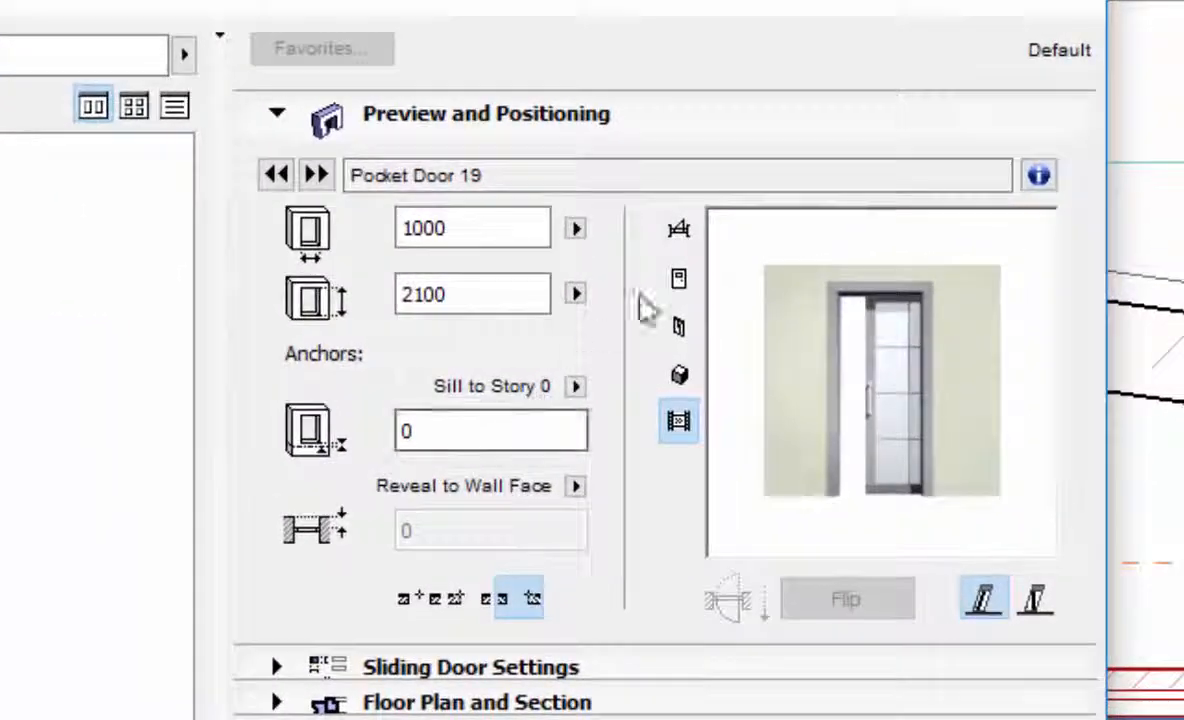
{"action": "left_click", "coordinate": [680, 232]}
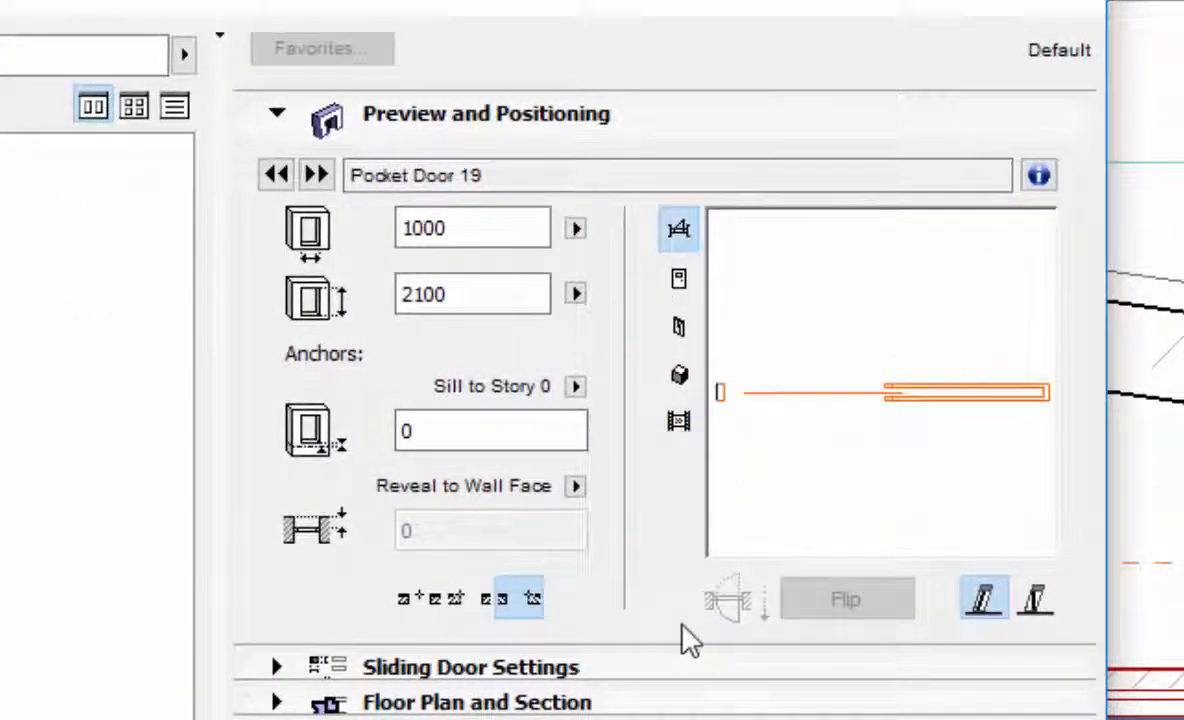
{"action": "left_click", "coordinate": [379, 670]}
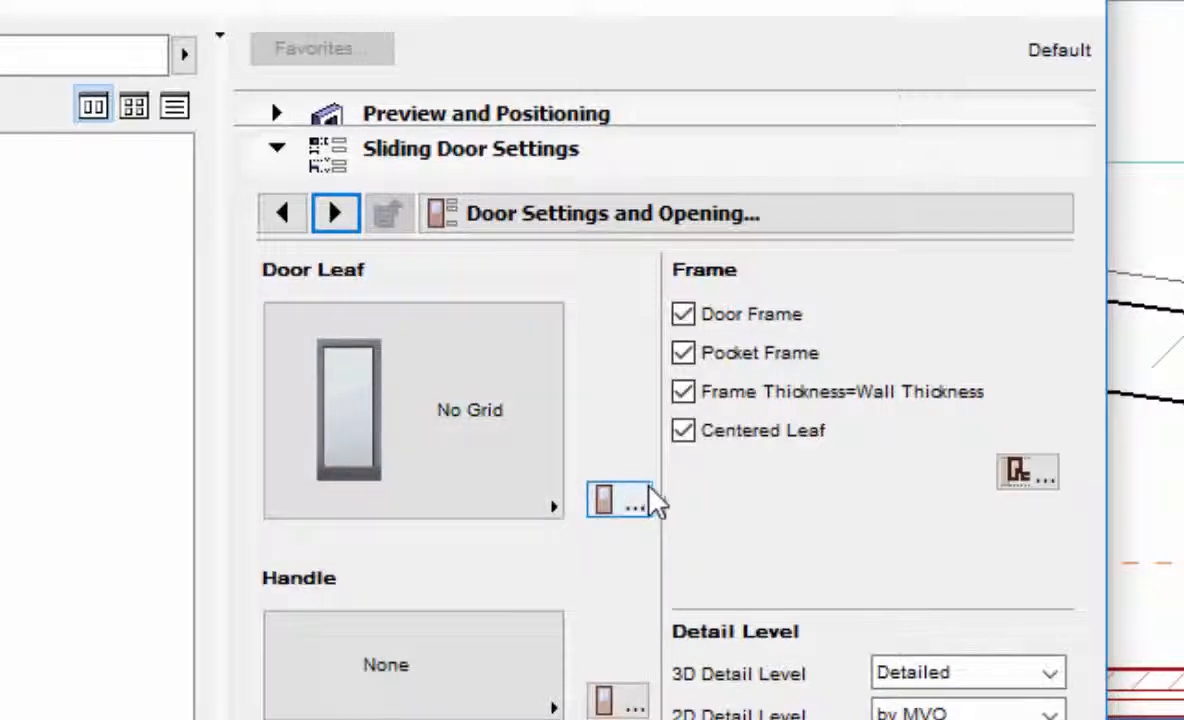
{"action": "left_click", "coordinate": [338, 216]}
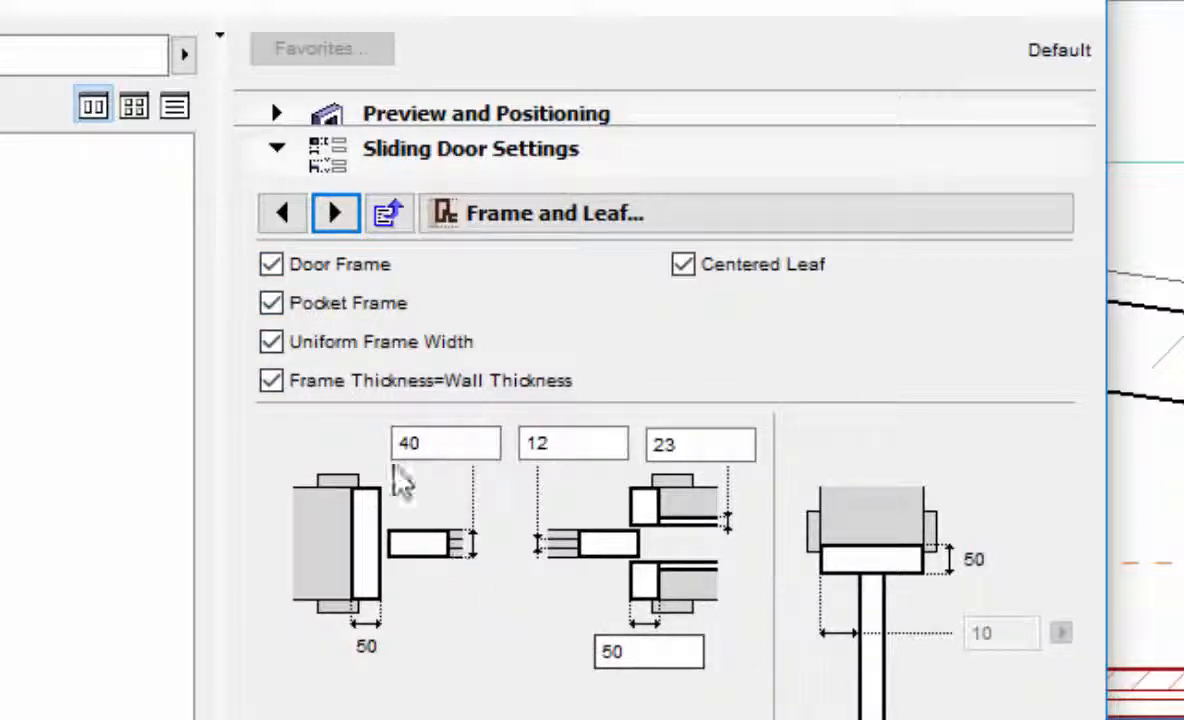
{"action": "left_click", "coordinate": [335, 213]}
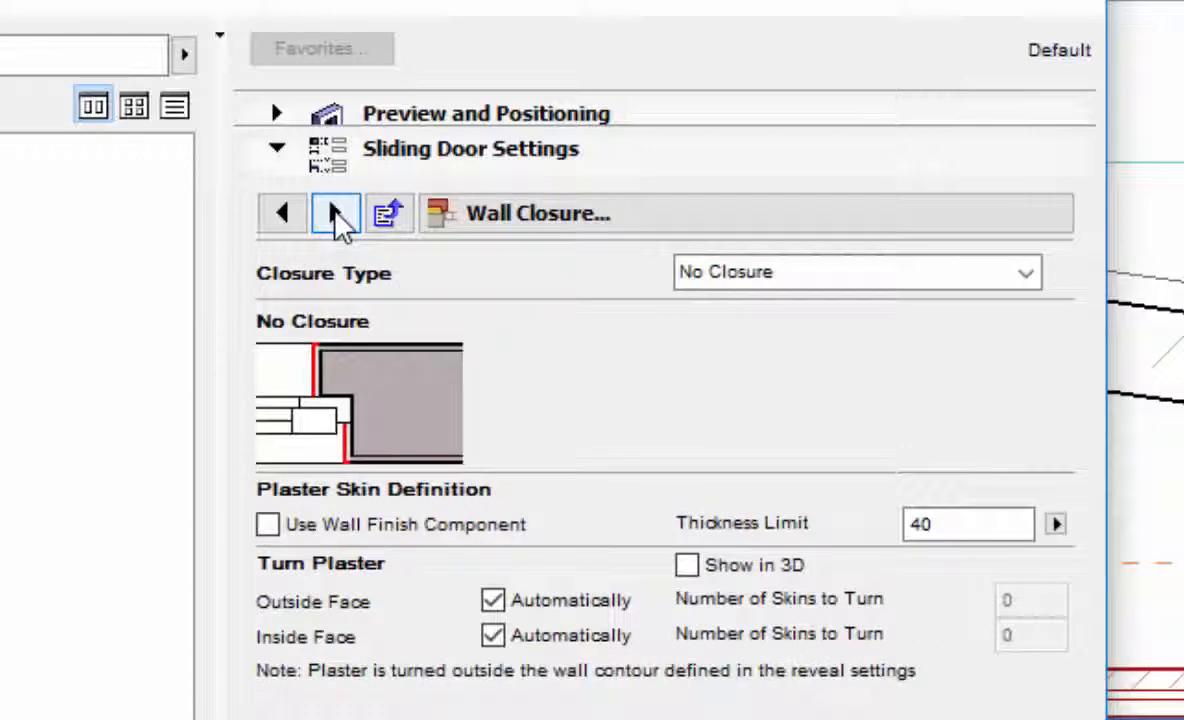
{"action": "left_click", "coordinate": [335, 213]}
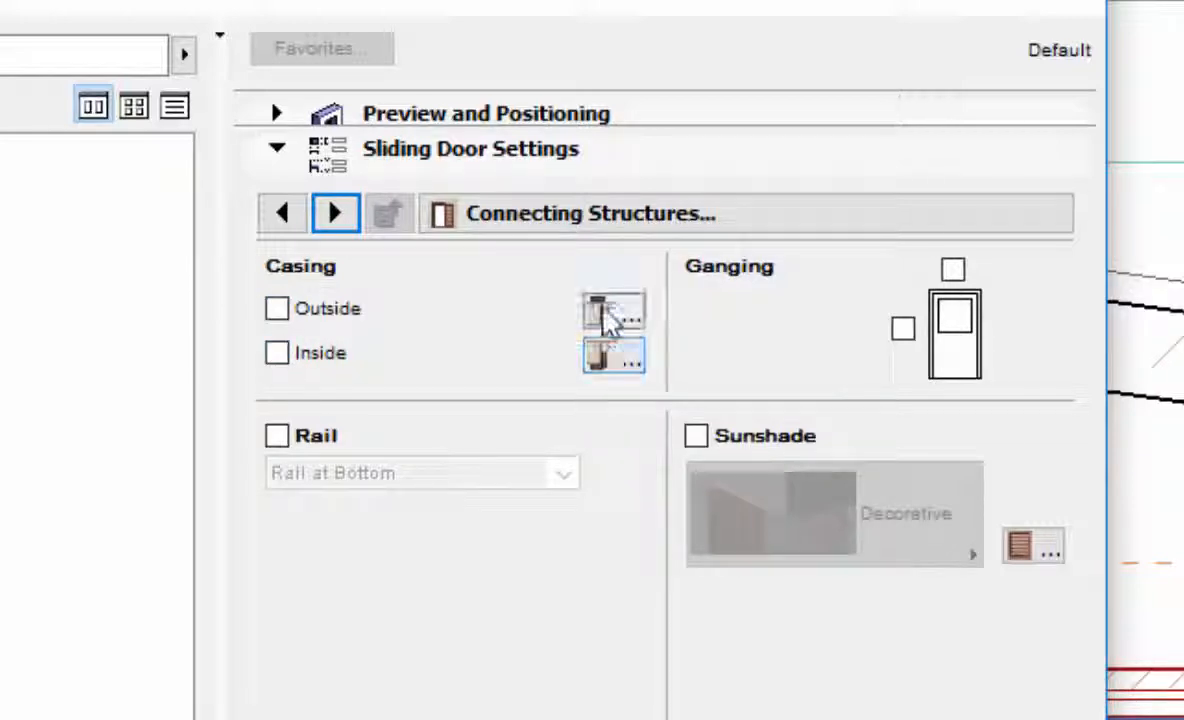
{"action": "left_click", "coordinate": [278, 152]}
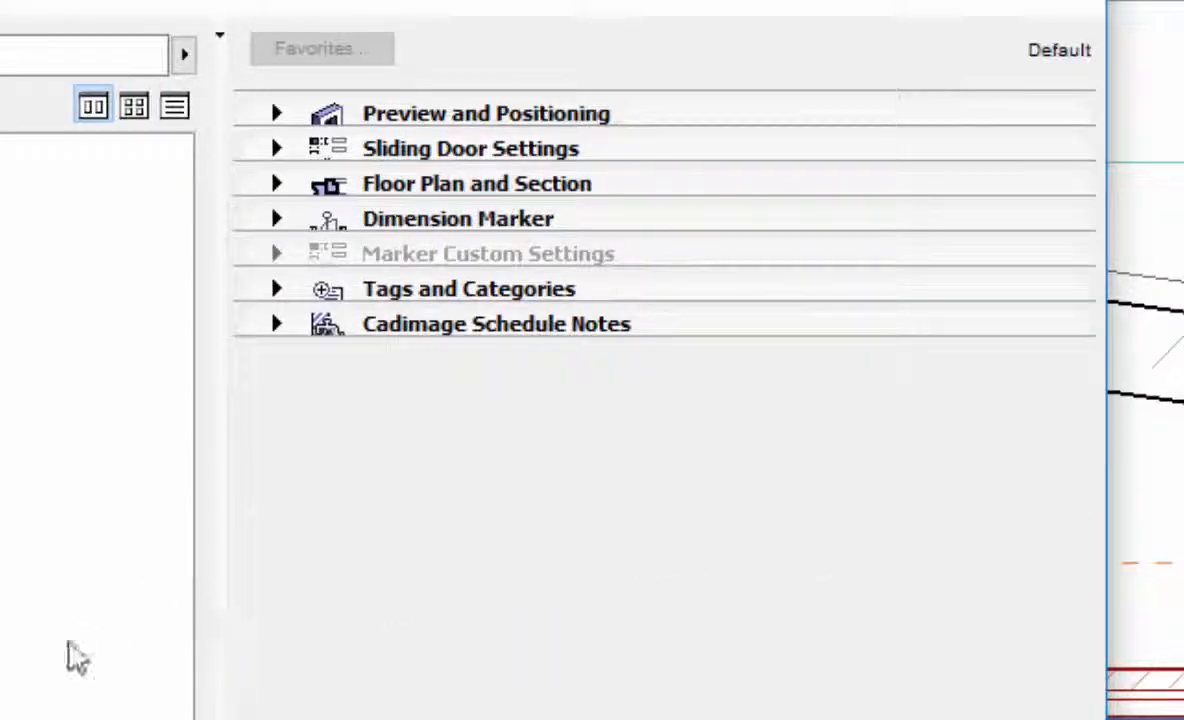
Accept the door settings and place the pocket door in the exterior wall from the entrance corner, with its pocket away from the entrance wall
{"action": "key", "text": "Return"}
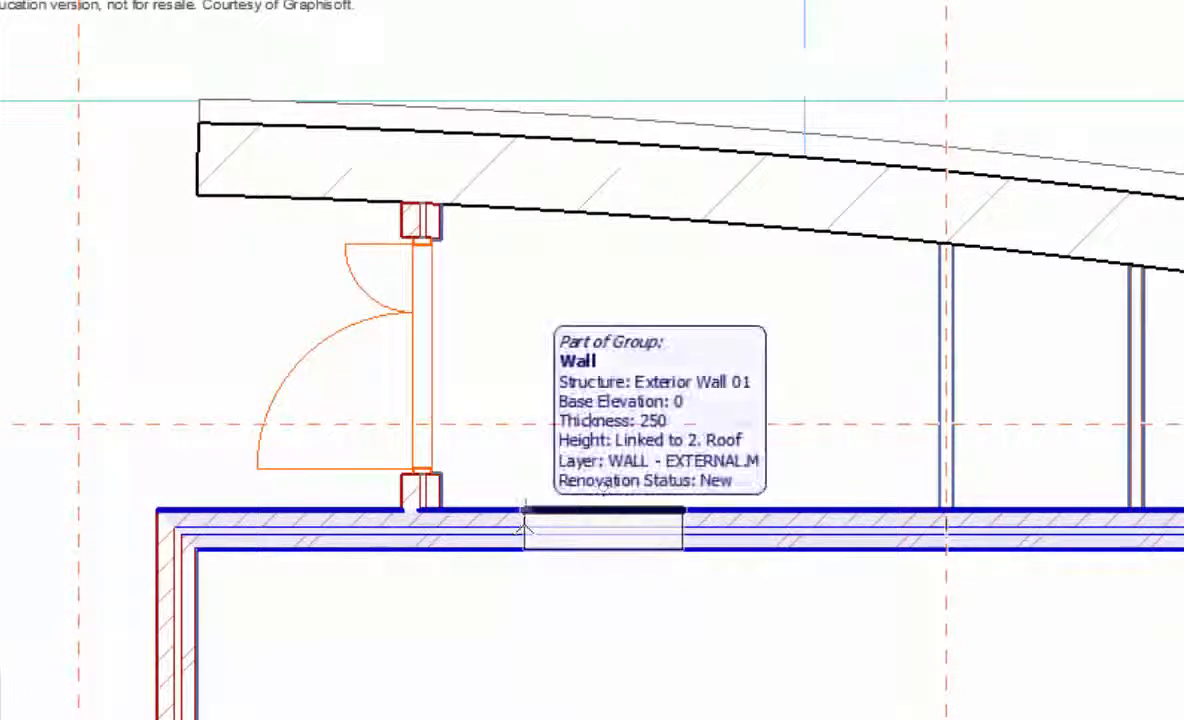
{"action": "scroll", "coordinate": [438, 543], "scroll_direction": "up", "scroll_amount": 5}
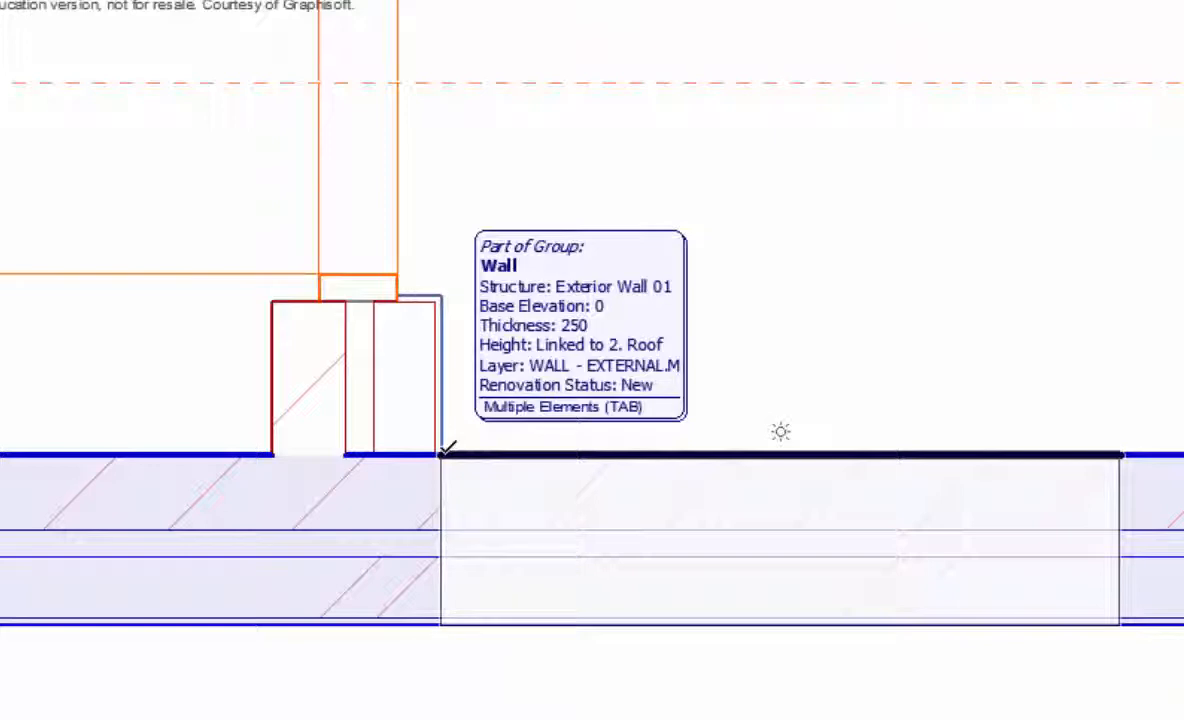
{"action": "left_click", "coordinate": [460, 450]}
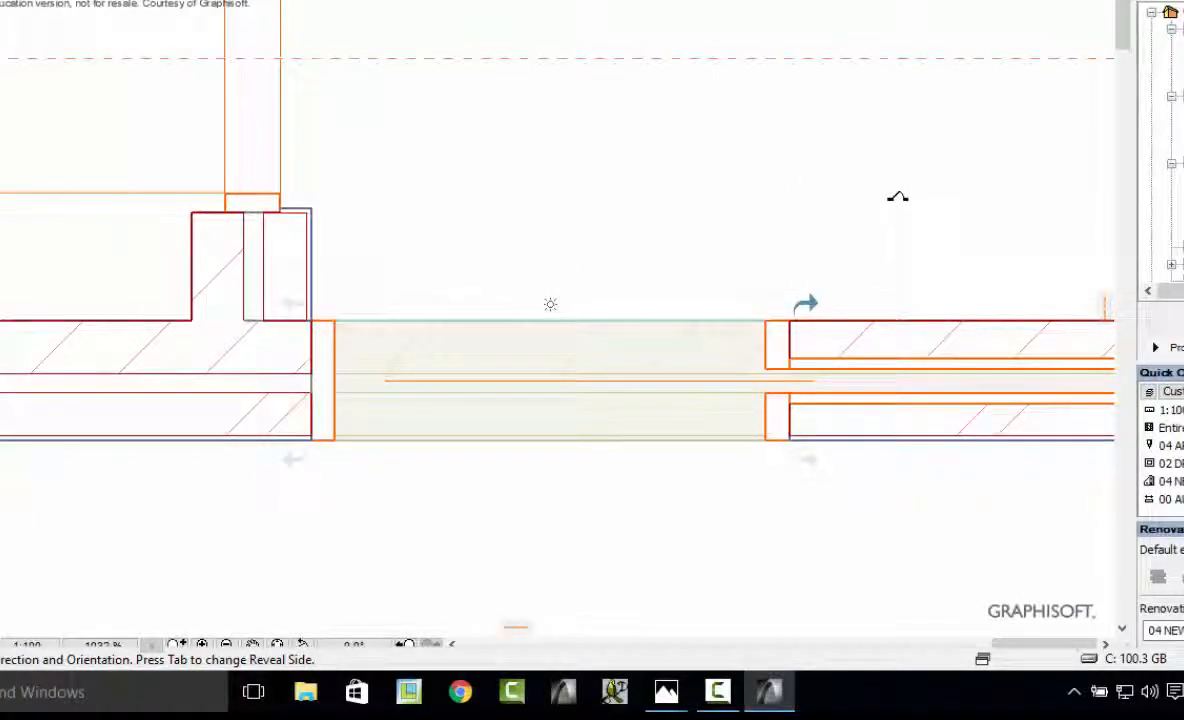
{"action": "left_click", "coordinate": [897, 197]}
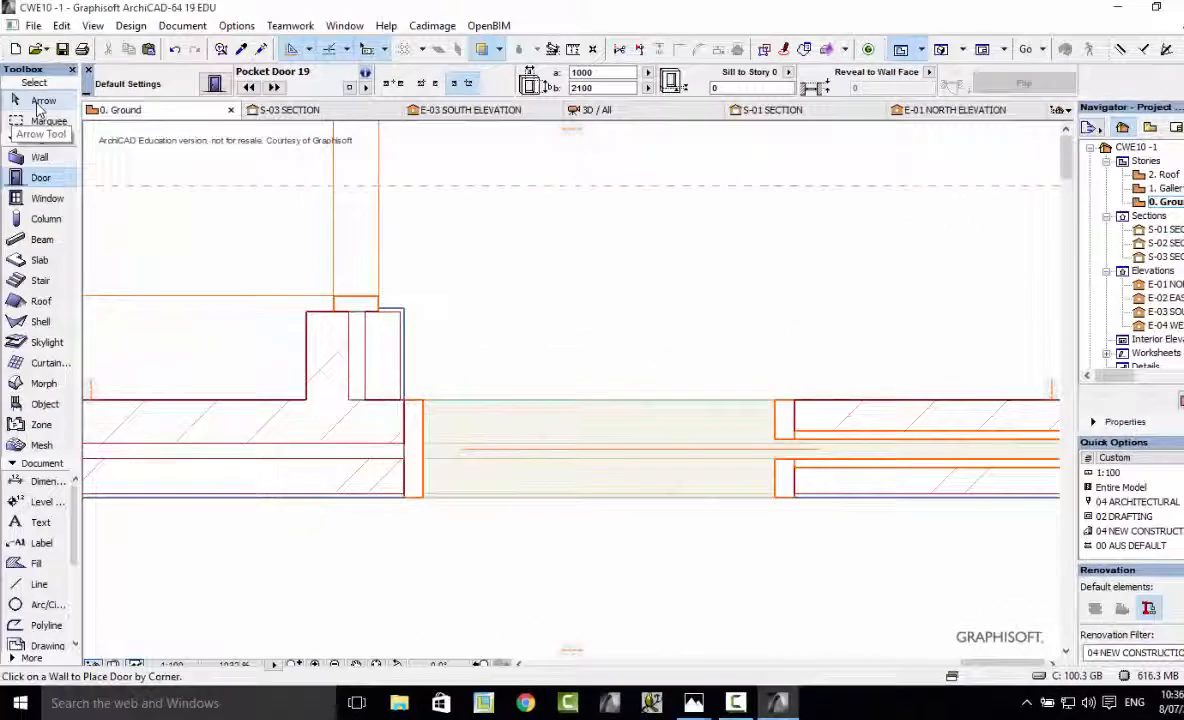
{"action": "left_click", "coordinate": [39, 104]}
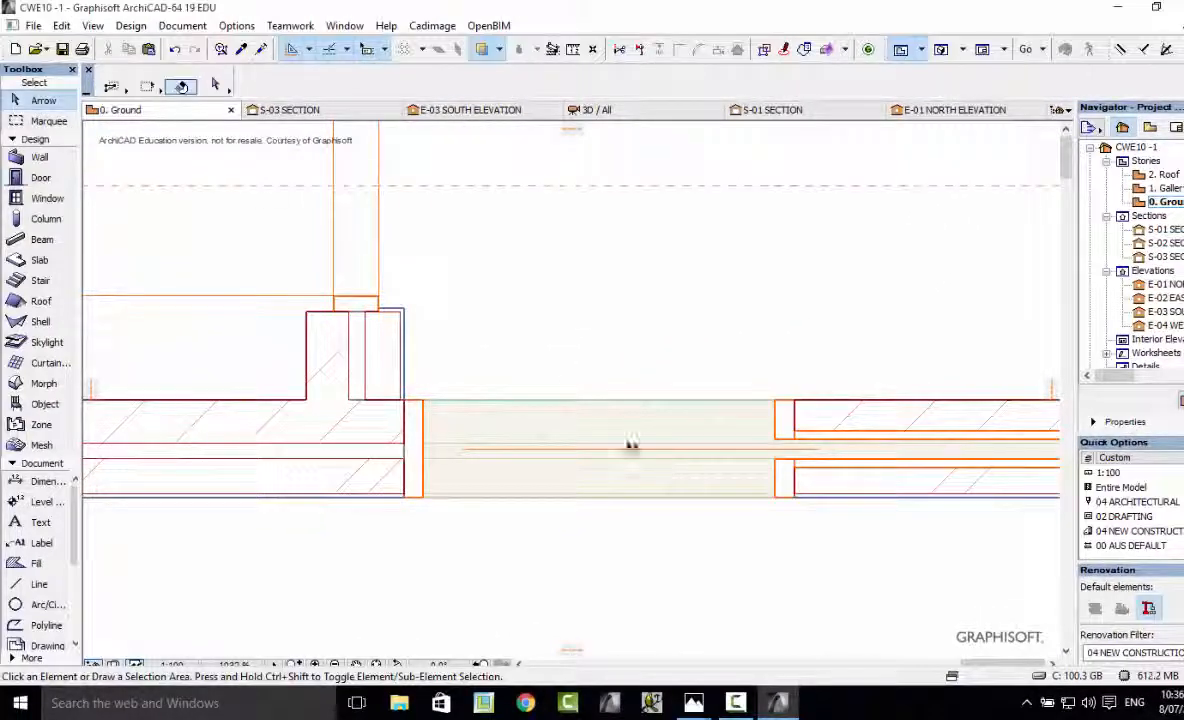
Explore the placed pocket door in 3D from inside the room and from the entrance side, and return to the floor plan
{"action": "left_click", "coordinate": [941, 49]}
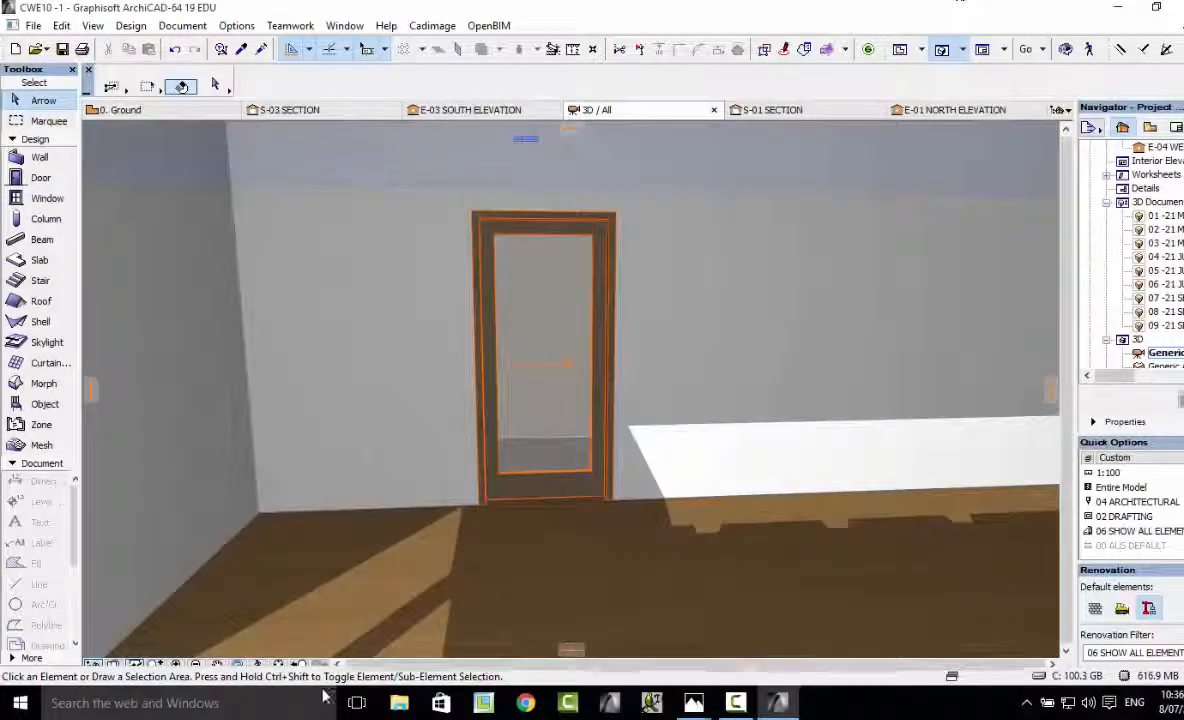
{"action": "left_click", "coordinate": [257, 664]}
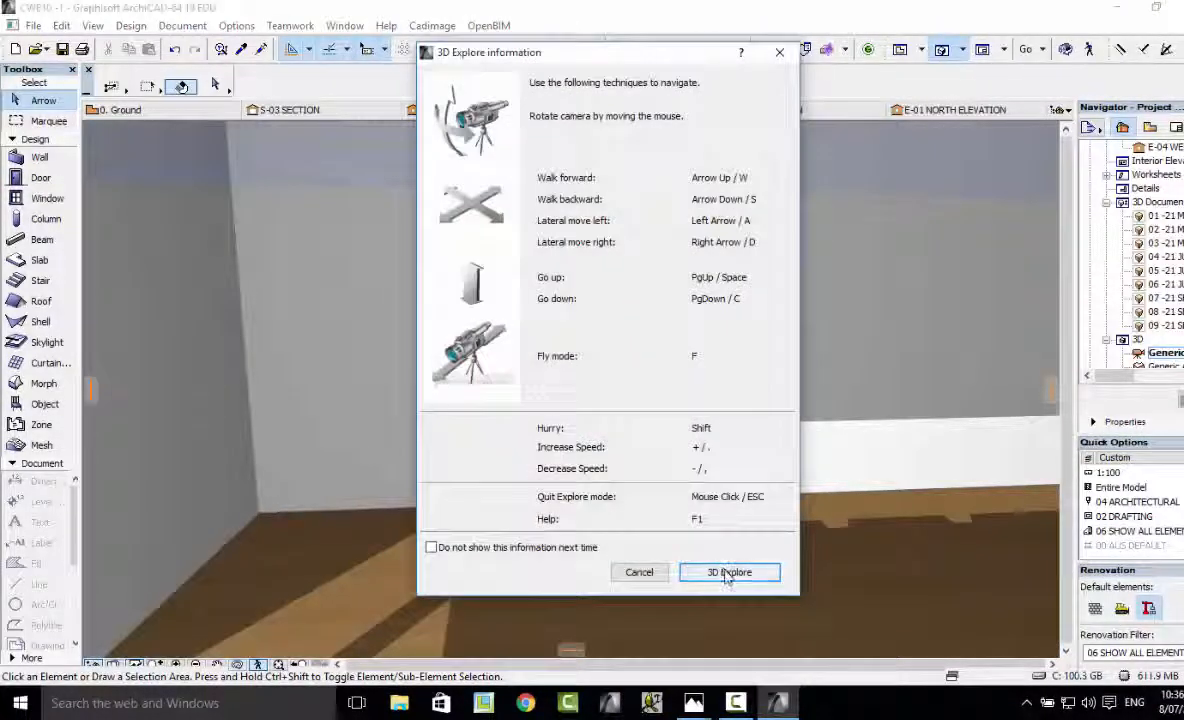
{"action": "left_click", "coordinate": [716, 563]}
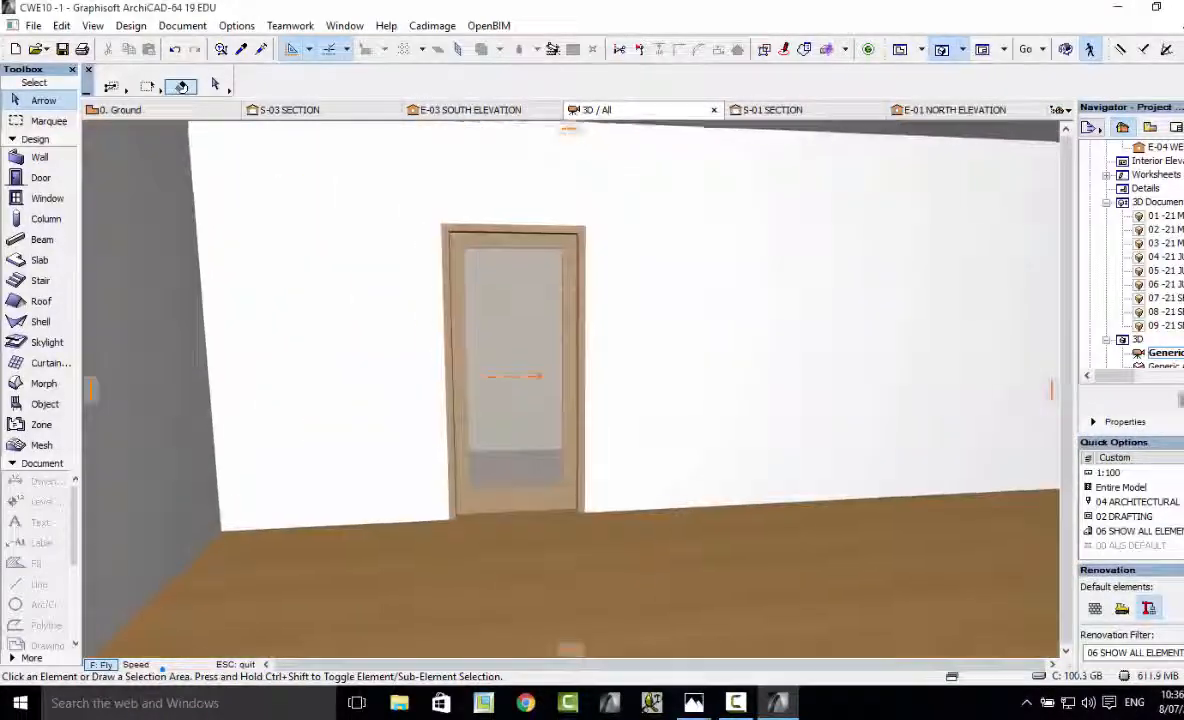
{"action": "key", "text": "Up"}
{"action": "key", "text": "Up"}
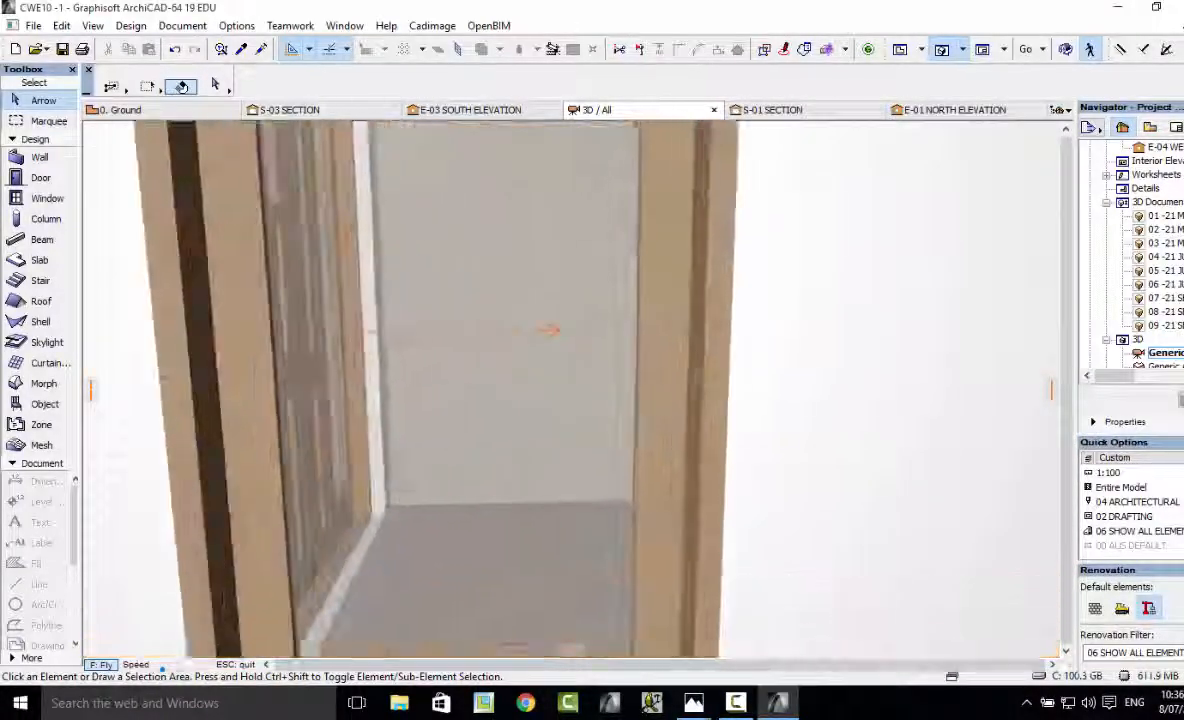
{"action": "key", "text": "Up"}
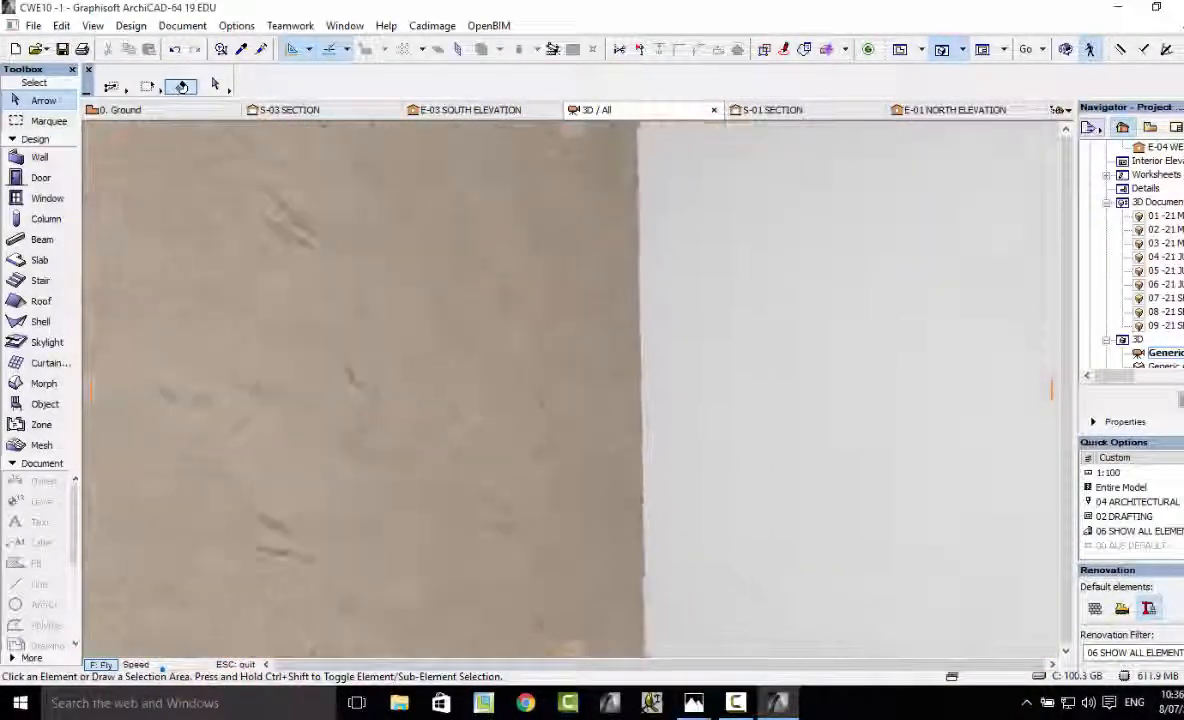
{"action": "key", "text": "Down"}
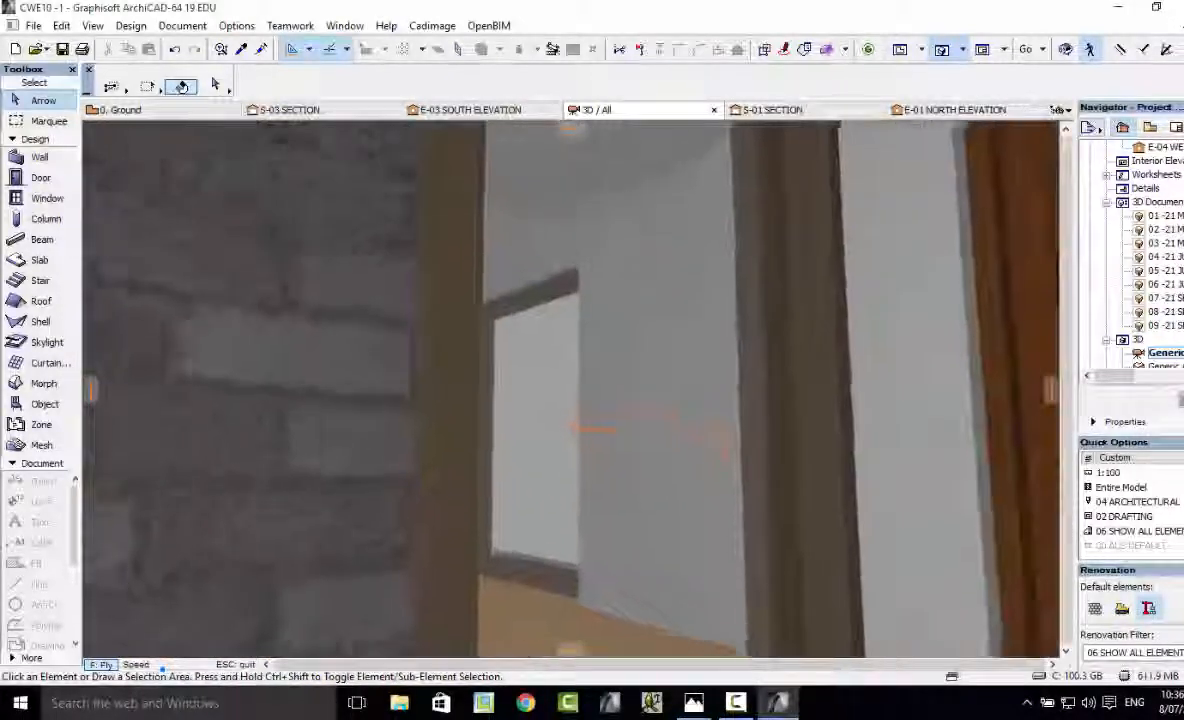
{"action": "key", "text": "Up"}
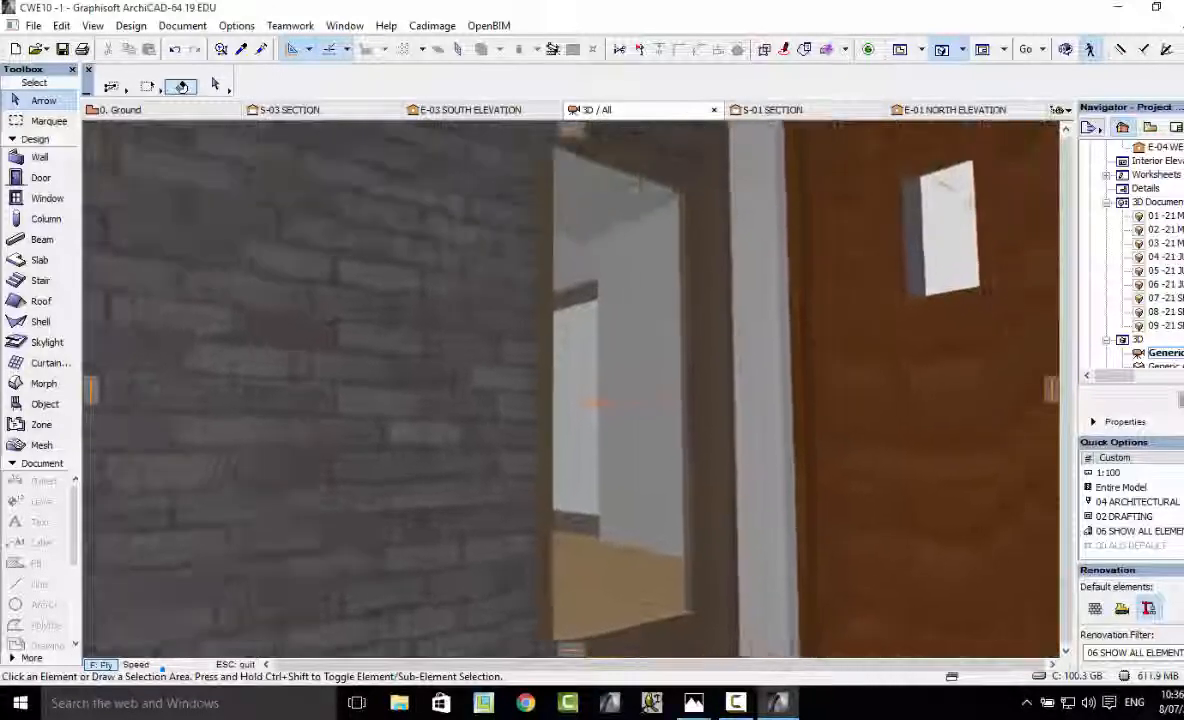
{"action": "key", "text": "Escape"}
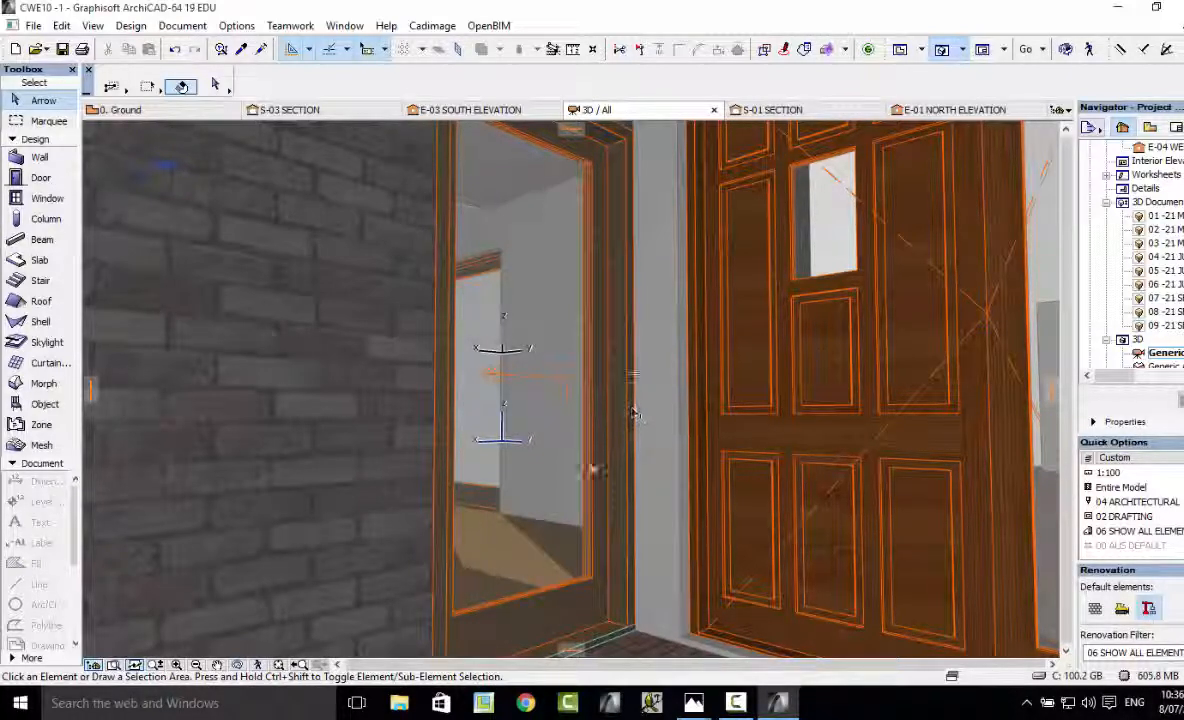
{"action": "left_click", "coordinate": [897, 51]}
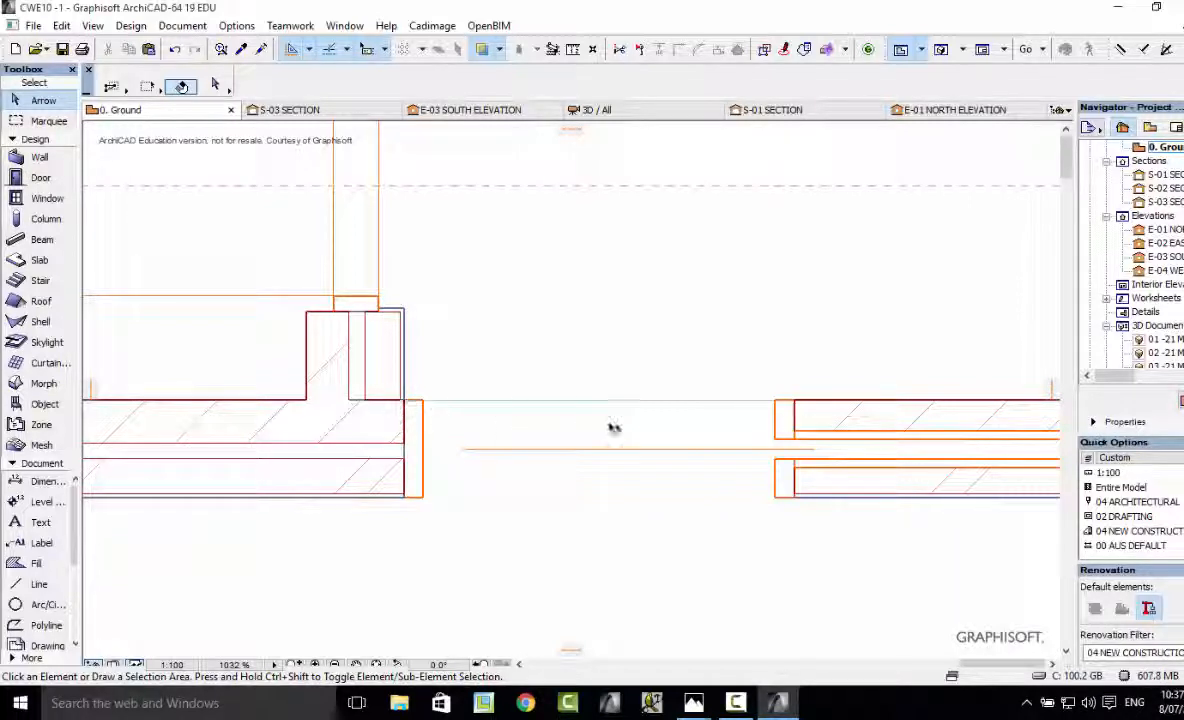
Move the pocket door 600 along the exterior wall, away from the entrance, and deselect it
{"action": "left_click", "coordinate": [423, 415]}
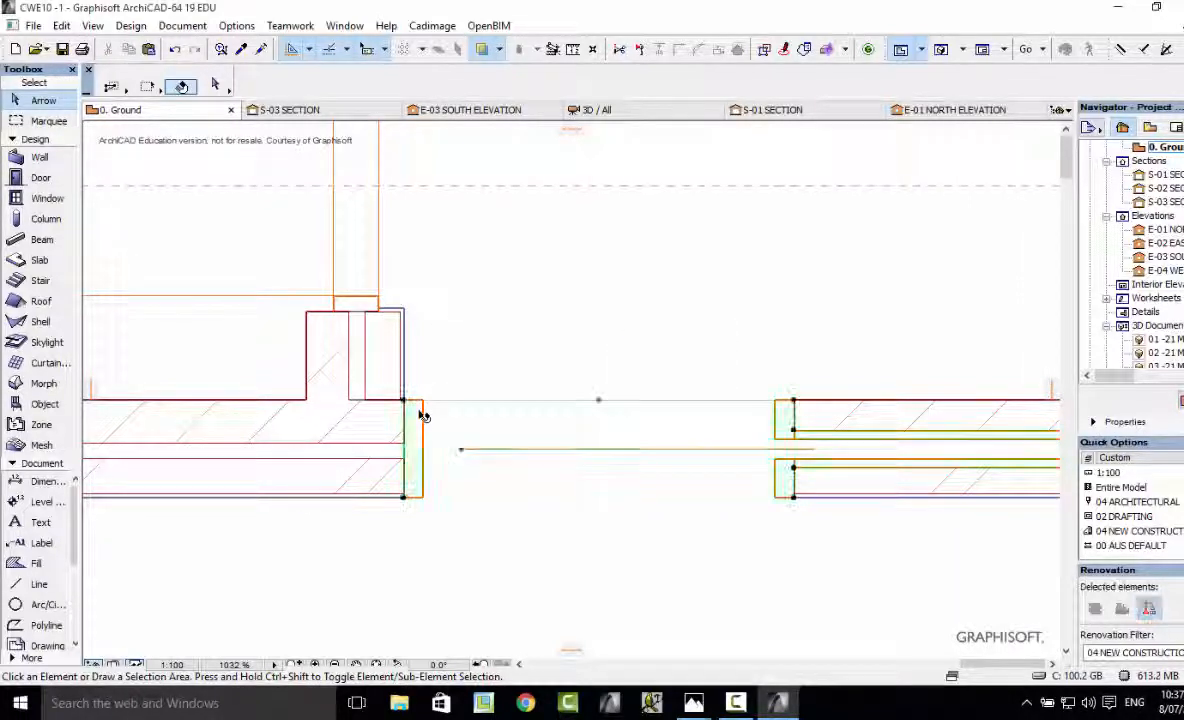
{"action": "right_click", "coordinate": [793, 417]}
{"action": "mouse_move", "coordinate": [866, 188]}
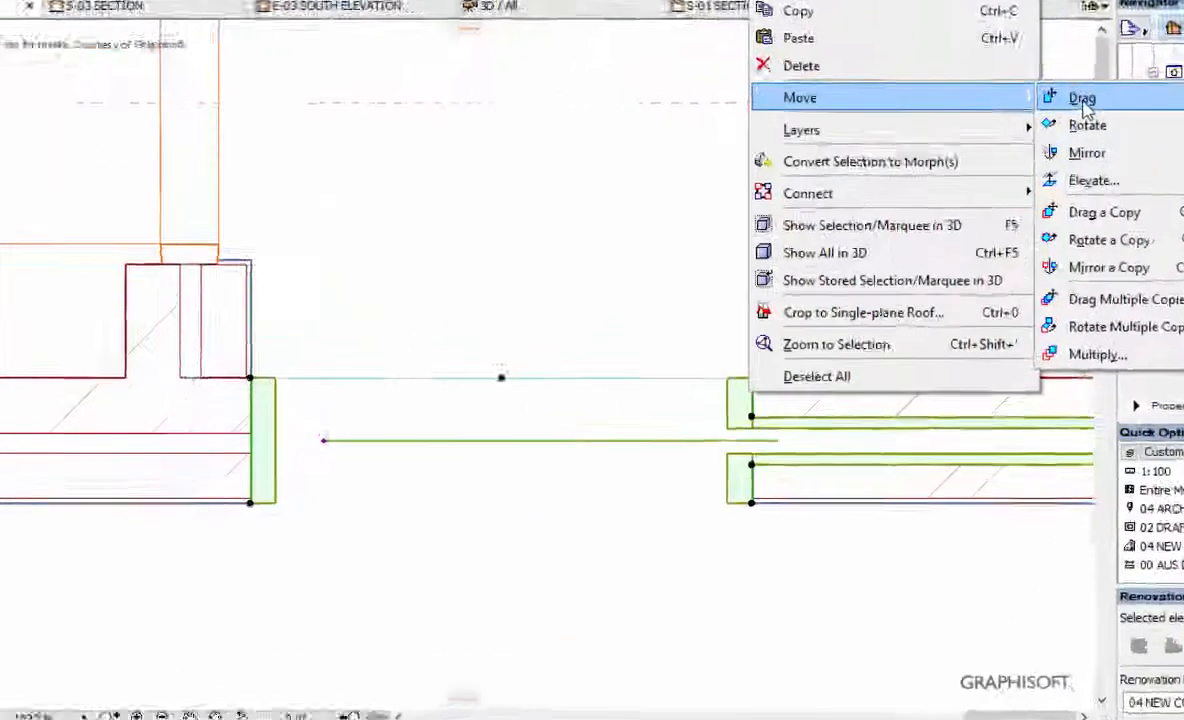
{"action": "left_click", "coordinate": [1050, 182]}
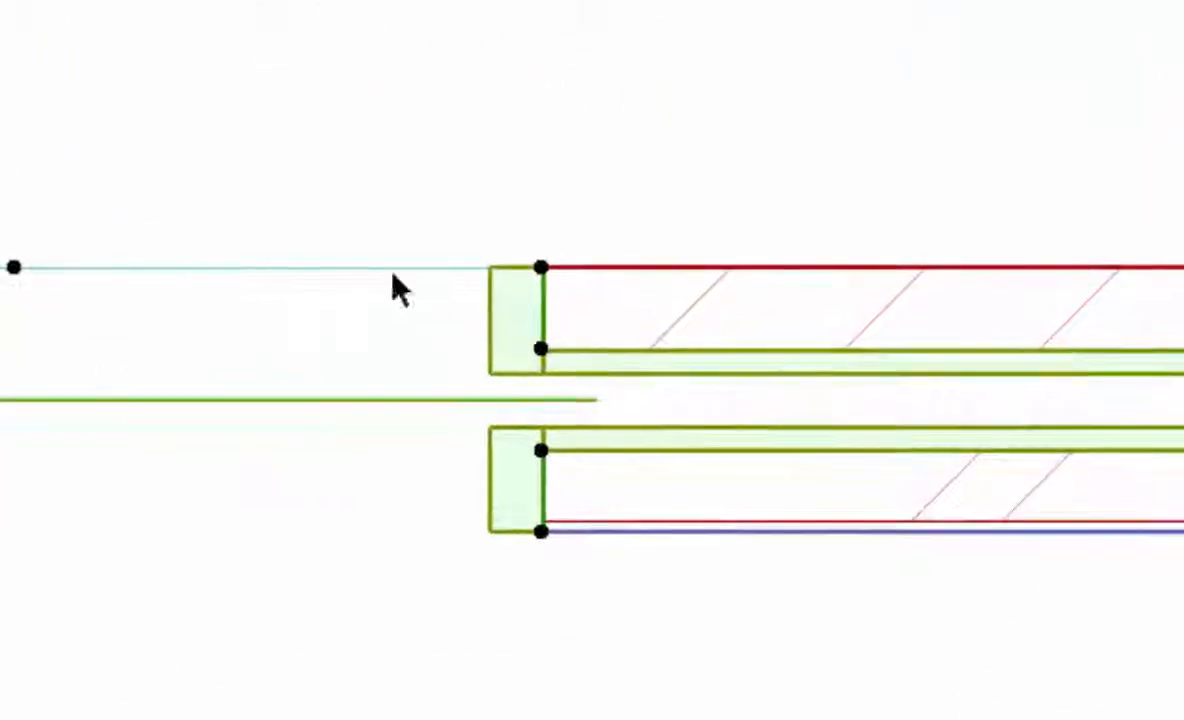
{"action": "left_click", "coordinate": [541, 268]}
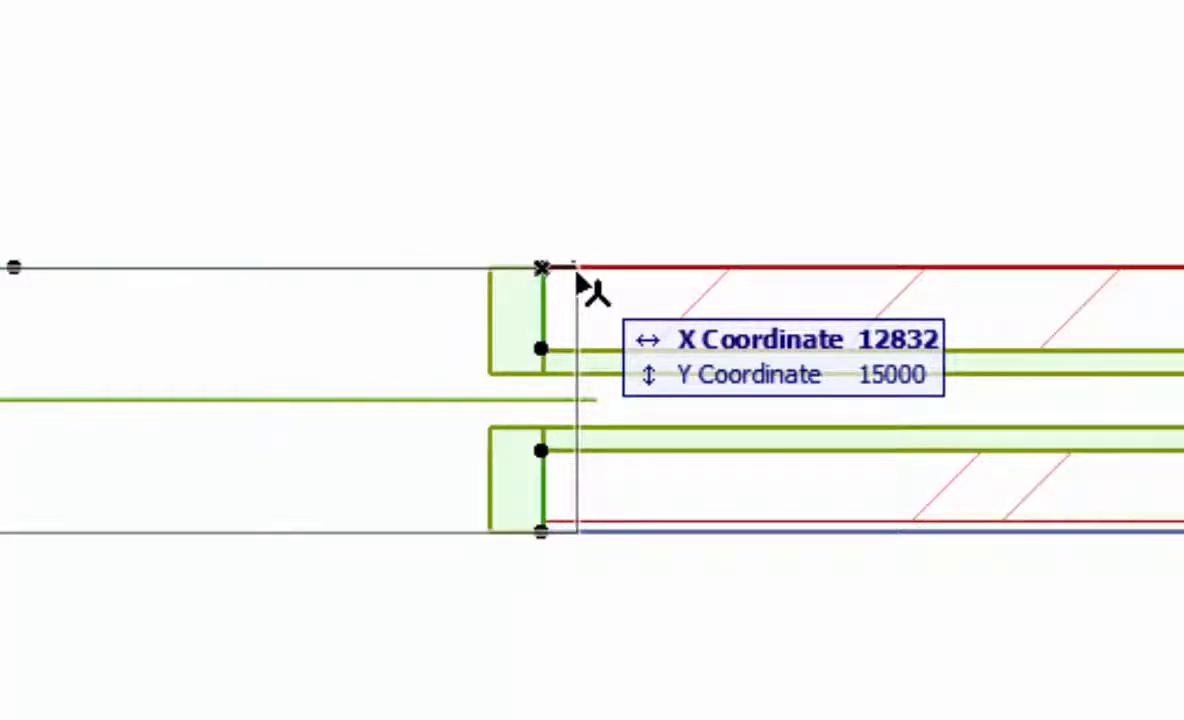
{"action": "key", "text": "Tab"}
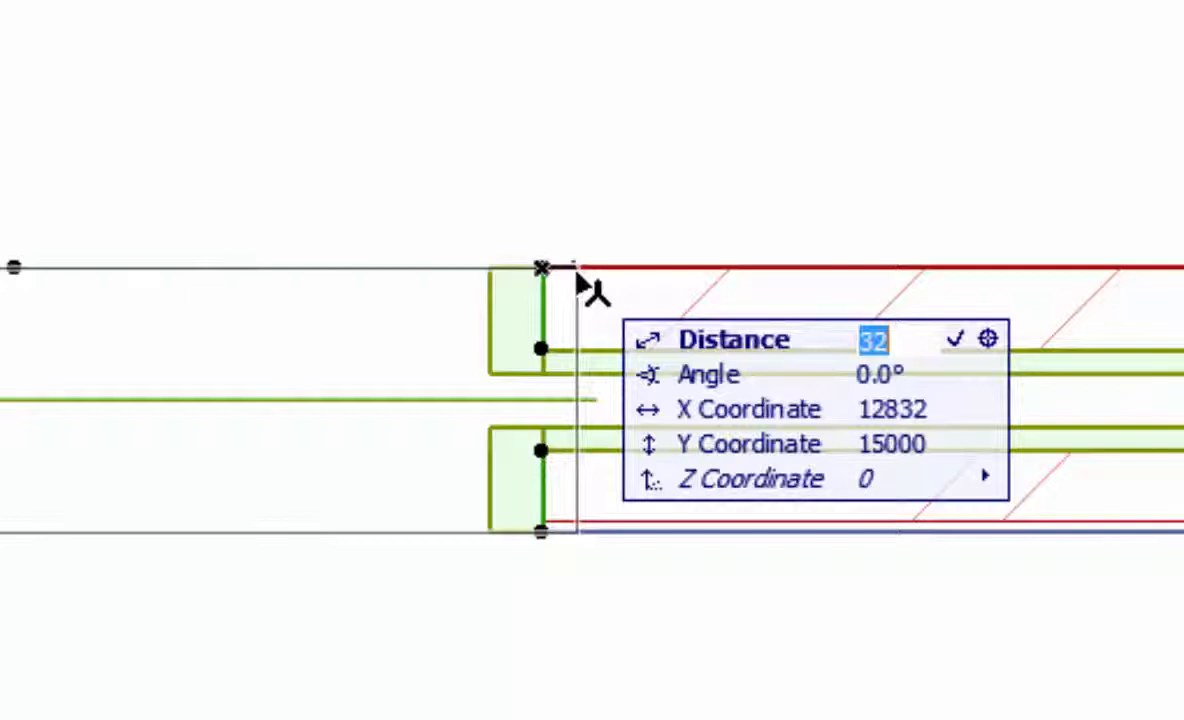
{"action": "type", "text": "600"}
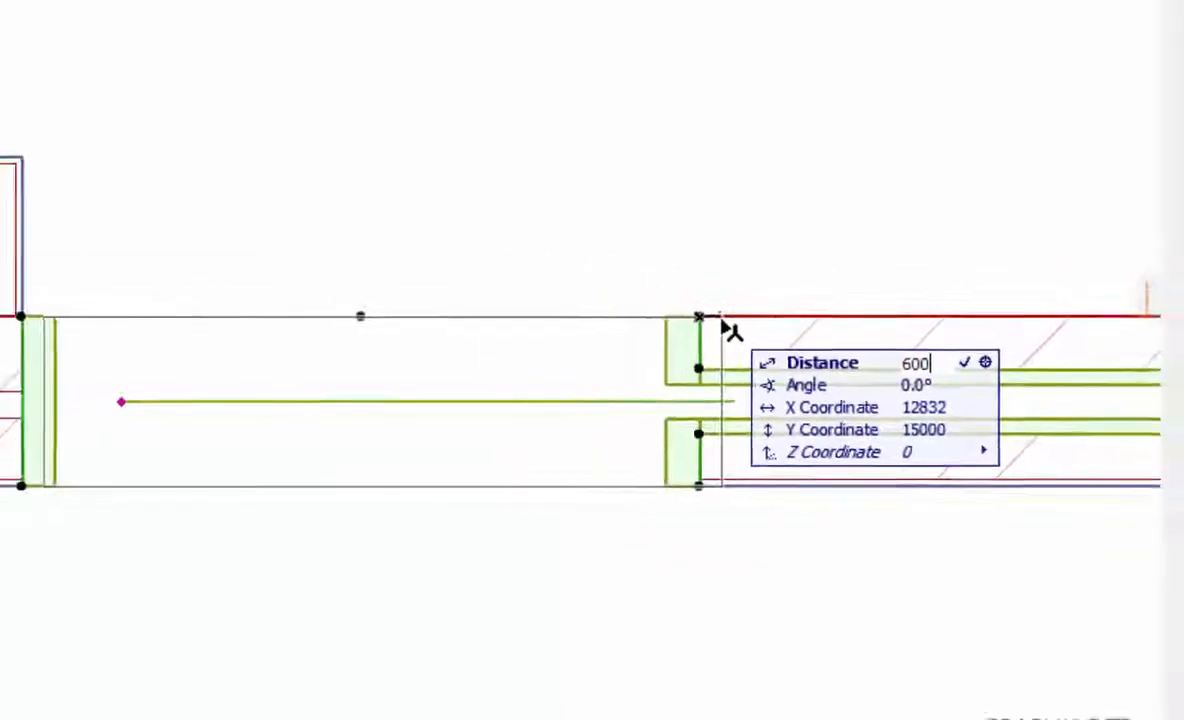
{"action": "key", "text": "Return"}
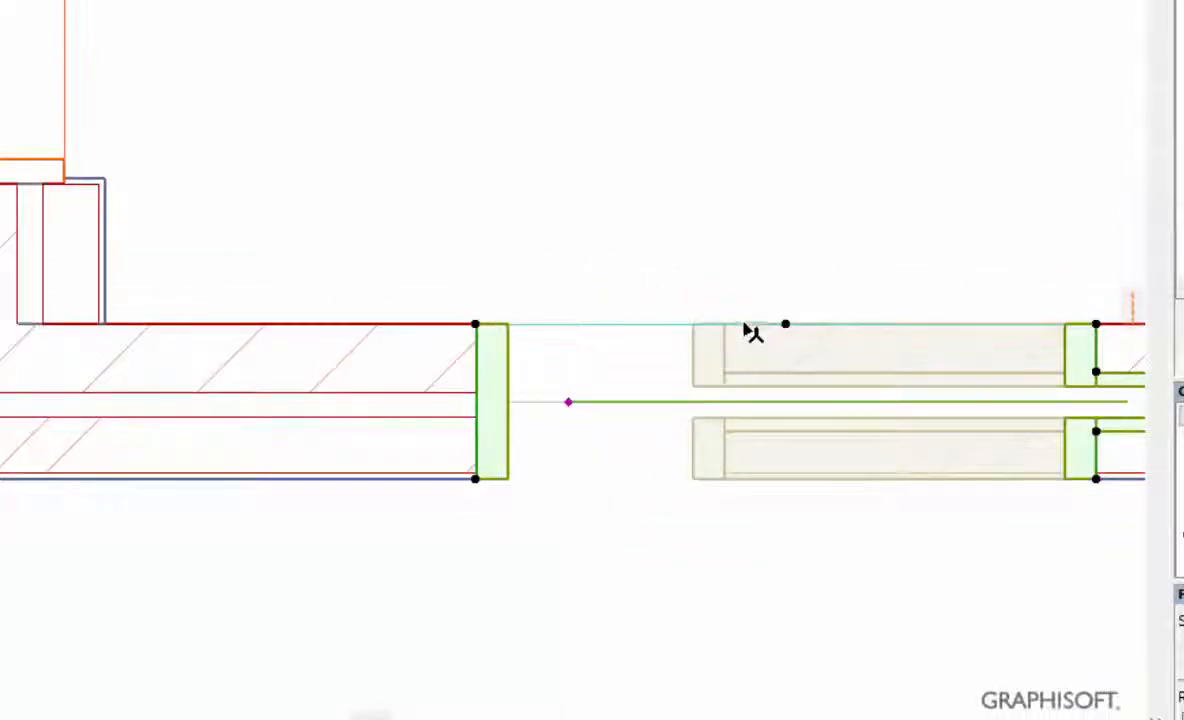
{"action": "left_click", "coordinate": [725, 260]}
{"action": "left_click", "coordinate": [640, 546]}
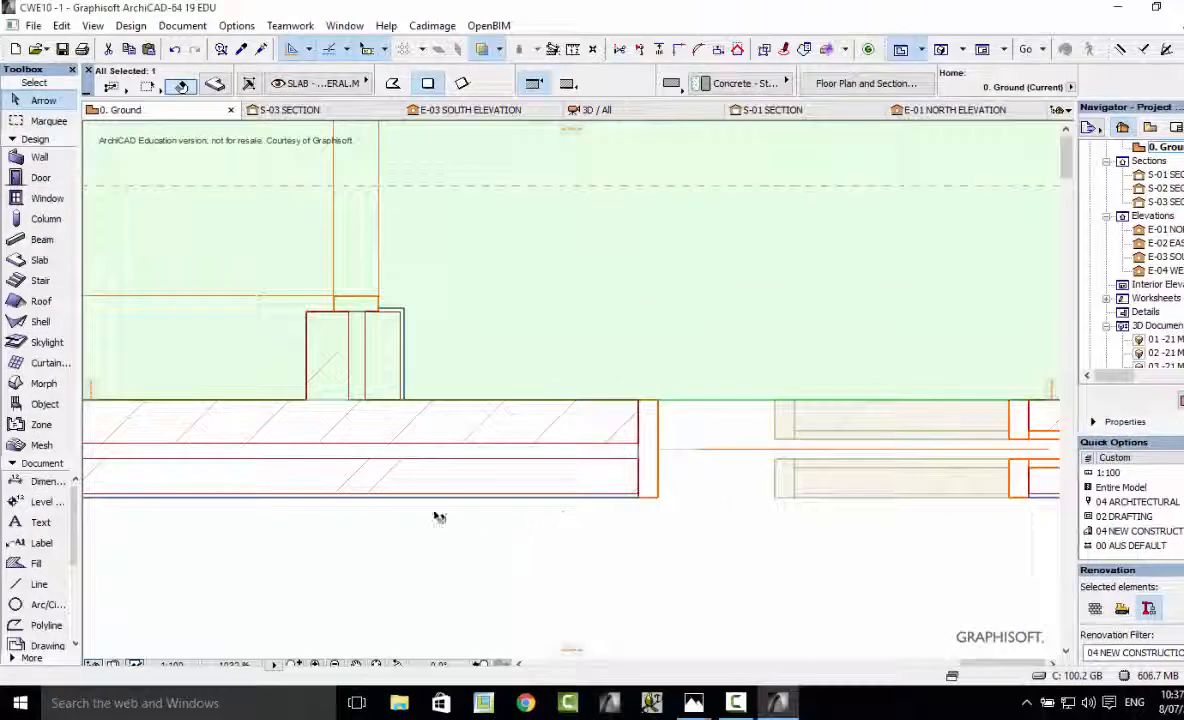
Examine the moved pocket door on the floor plan and in 3D from the entrance side, and return to the floor plan
{"action": "scroll", "coordinate": [420, 514], "scroll_direction": "down", "scroll_amount": 2}
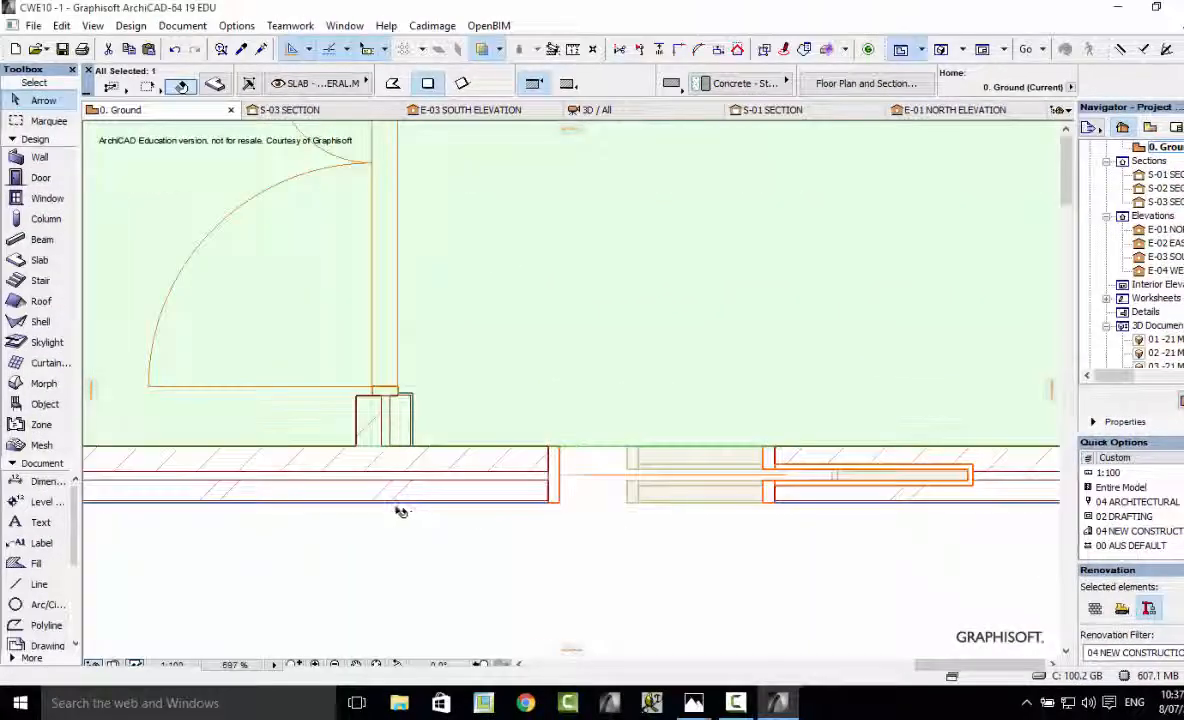
{"action": "scroll", "coordinate": [396, 510], "scroll_direction": "up", "scroll_amount": 2}
{"action": "scroll", "coordinate": [370, 507], "scroll_direction": "down", "scroll_amount": 2}
{"action": "scroll", "coordinate": [331, 507], "scroll_direction": "down", "scroll_amount": 2}
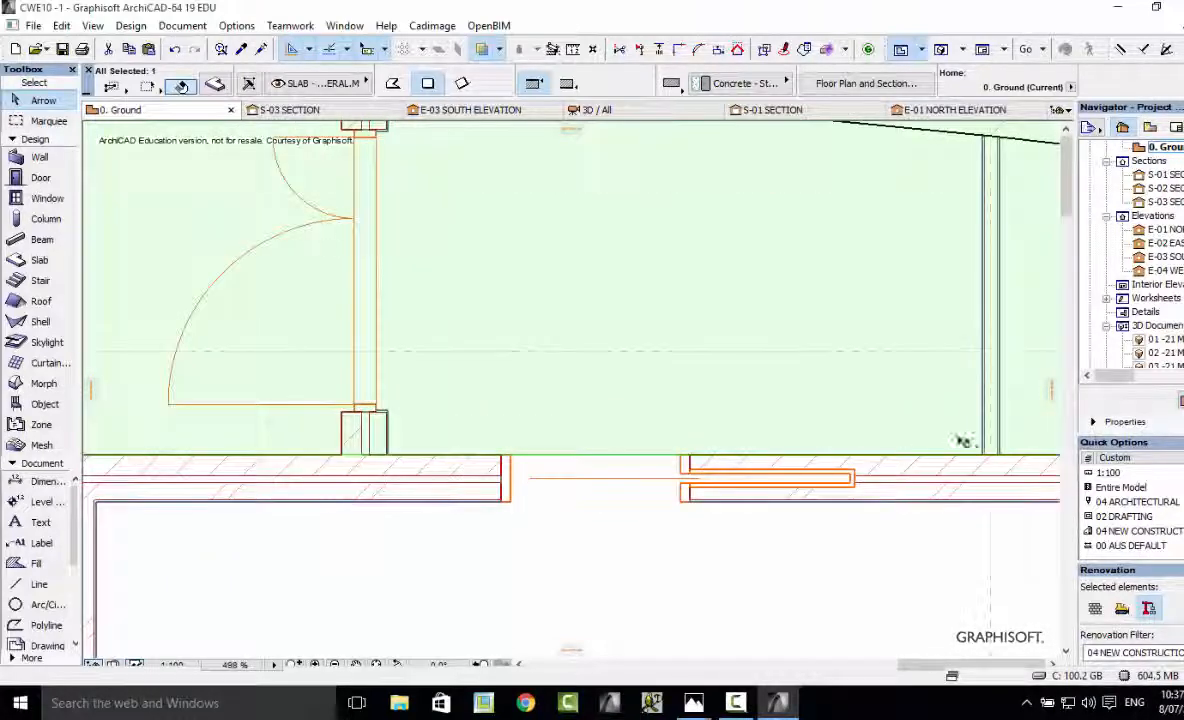
{"action": "scroll", "coordinate": [909, 467], "scroll_direction": "up", "scroll_amount": 2}
{"action": "scroll", "coordinate": [909, 467], "scroll_direction": "down", "scroll_amount": 2}
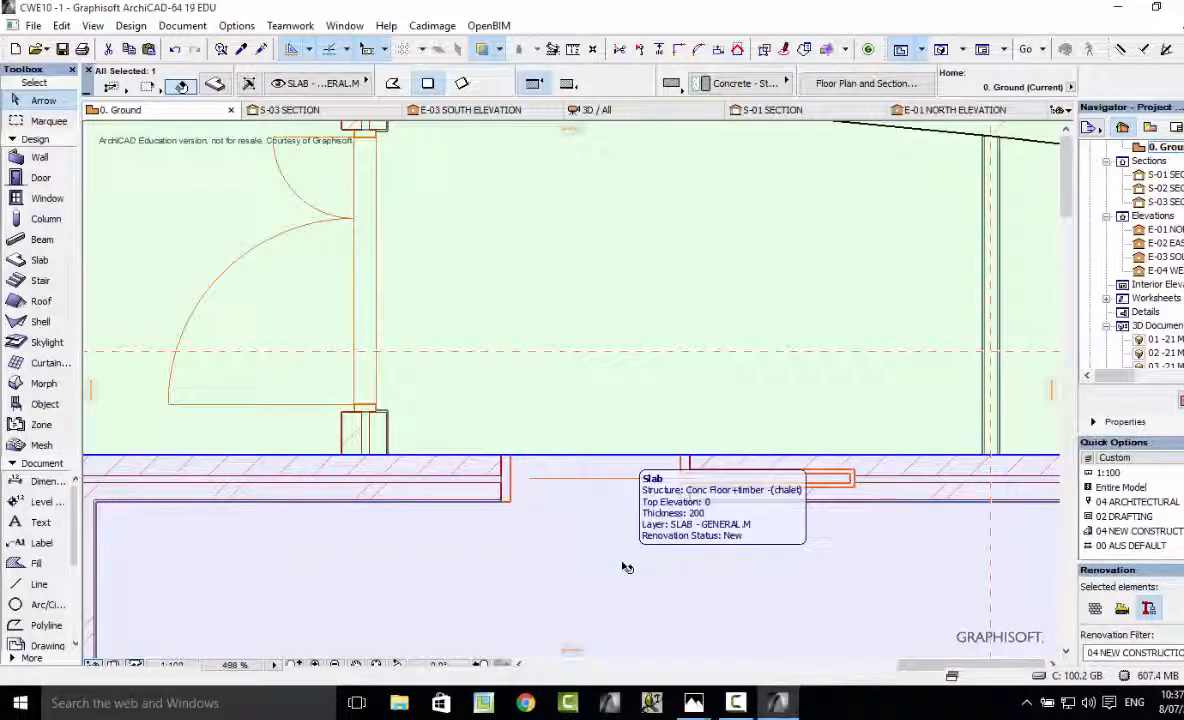
{"action": "key", "text": "F3"}
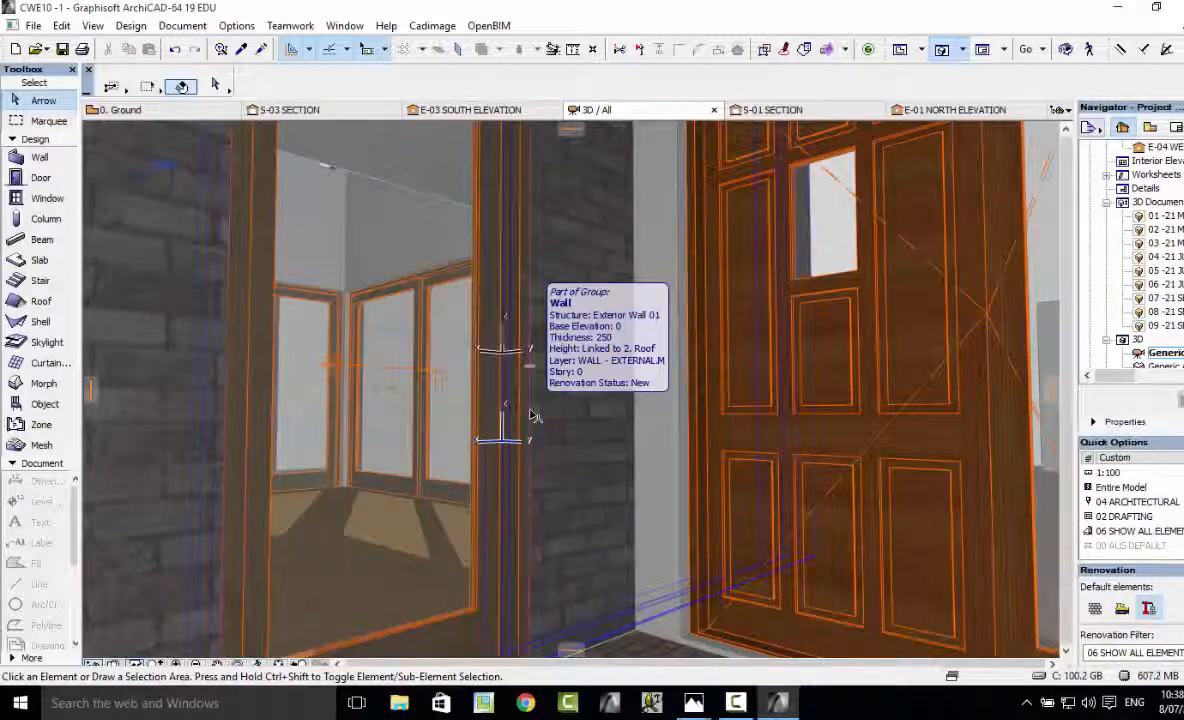
{"action": "scroll", "coordinate": [537, 404], "scroll_direction": "down", "scroll_amount": 2}
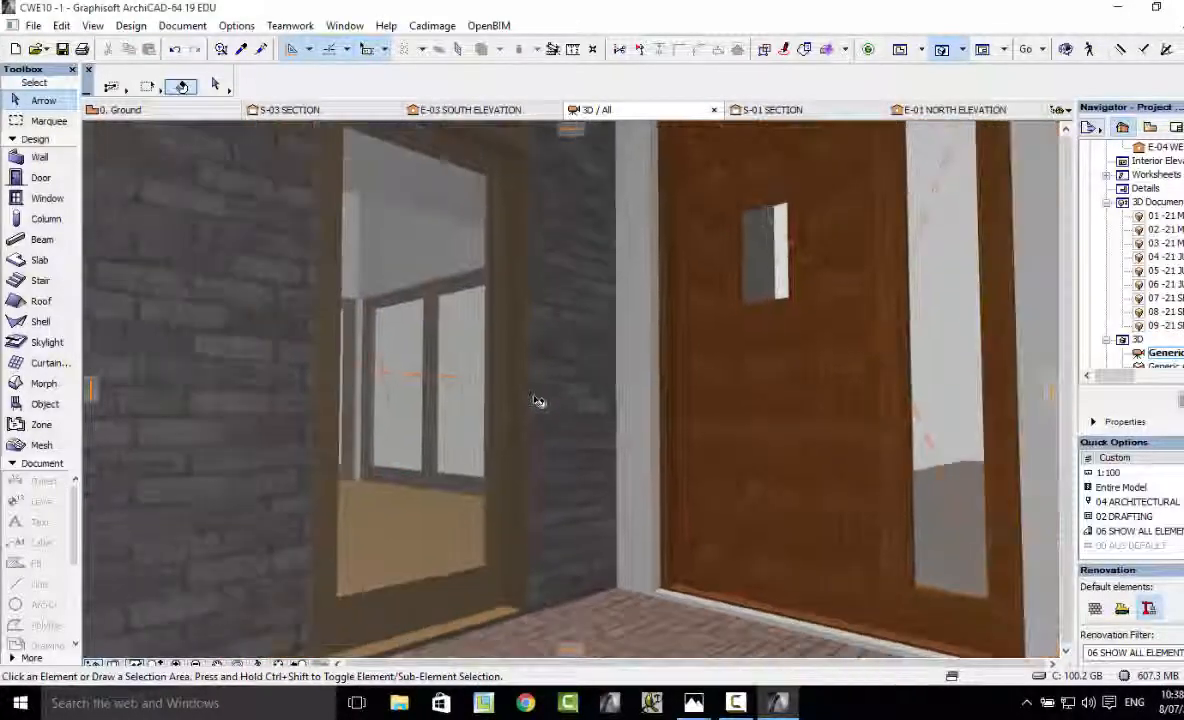
{"action": "scroll", "coordinate": [535, 403], "scroll_direction": "up", "scroll_amount": 4}
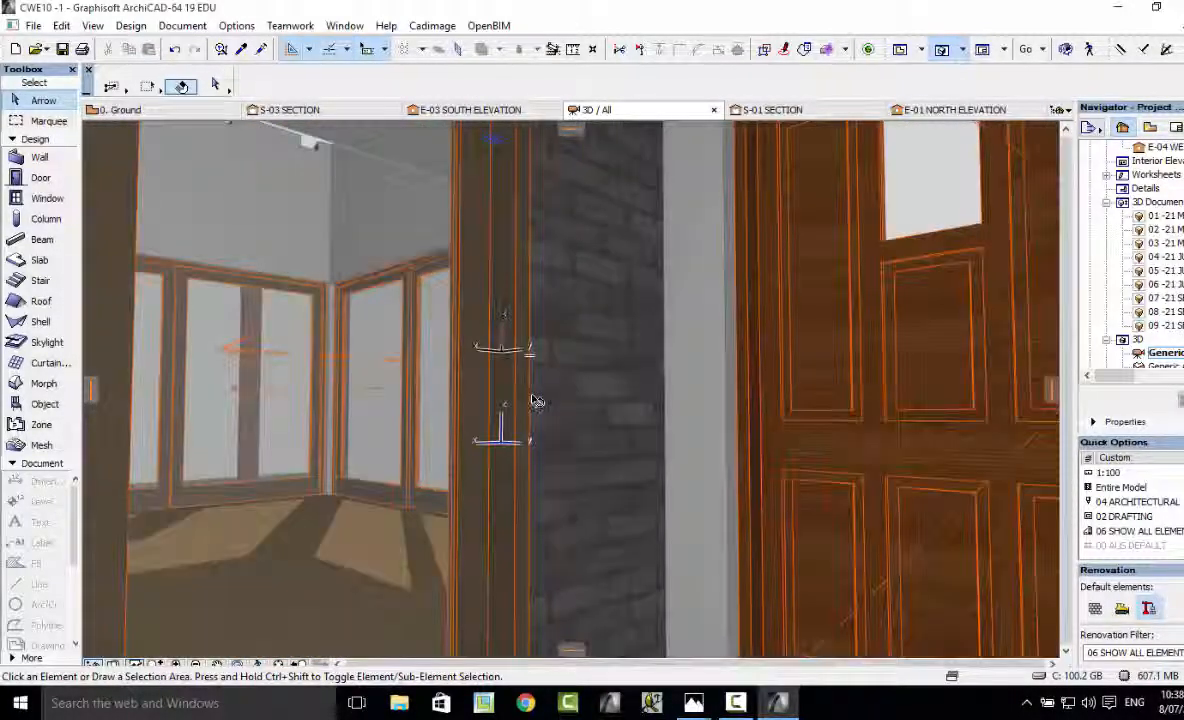
{"action": "scroll", "coordinate": [535, 401], "scroll_direction": "down", "scroll_amount": 2}
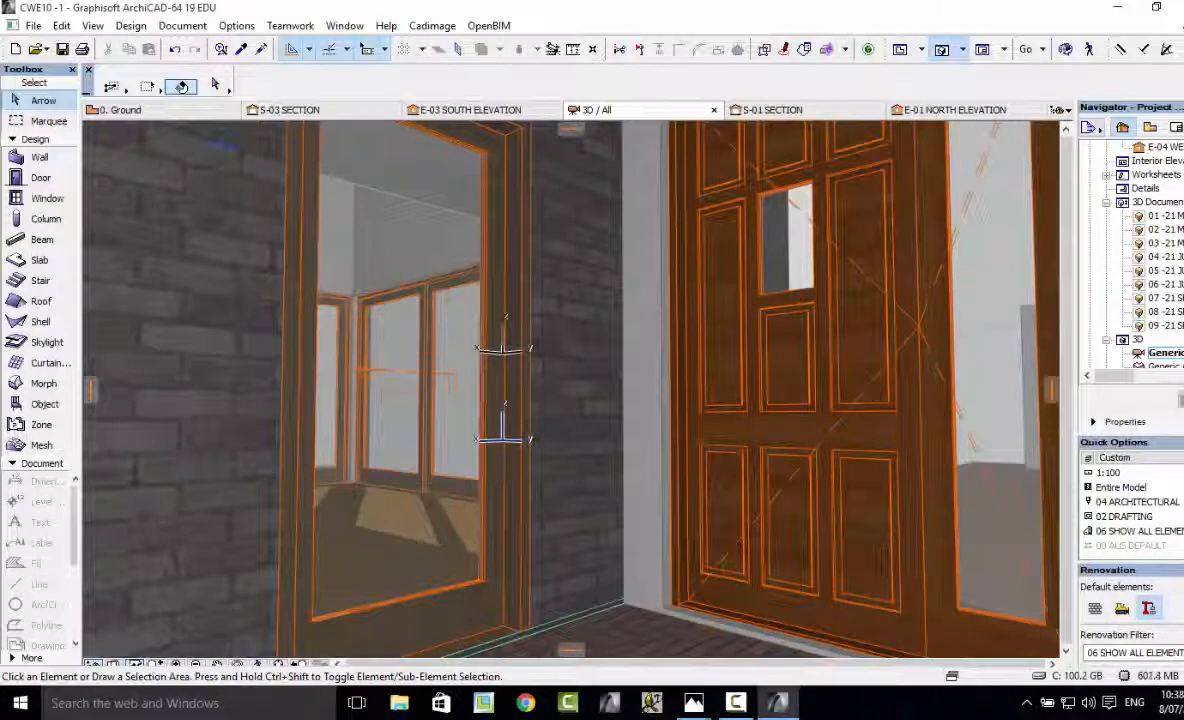
{"action": "left_click", "coordinate": [900, 50]}
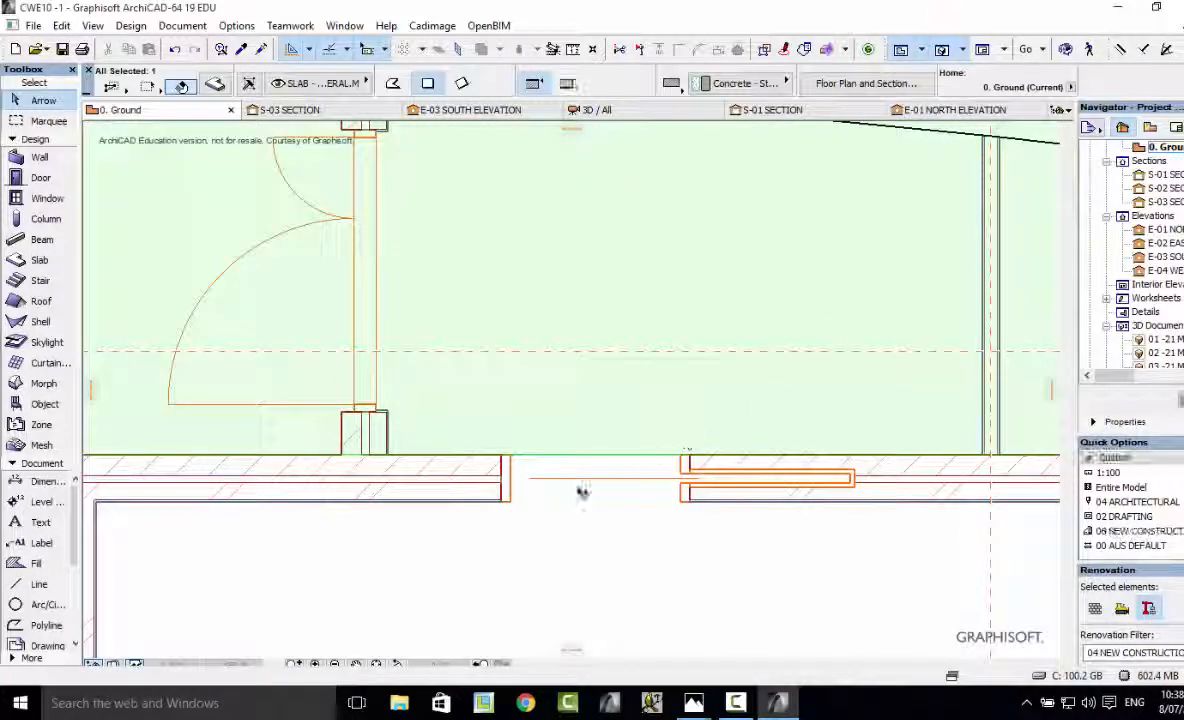
Clear the slab selection and choose Door 19 from the Hinged Doors 19 library as the default door
{"action": "scroll", "coordinate": [581, 489], "scroll_direction": "down", "scroll_amount": 4}
{"action": "scroll", "coordinate": [898, 442], "scroll_direction": "up", "scroll_amount": 1}
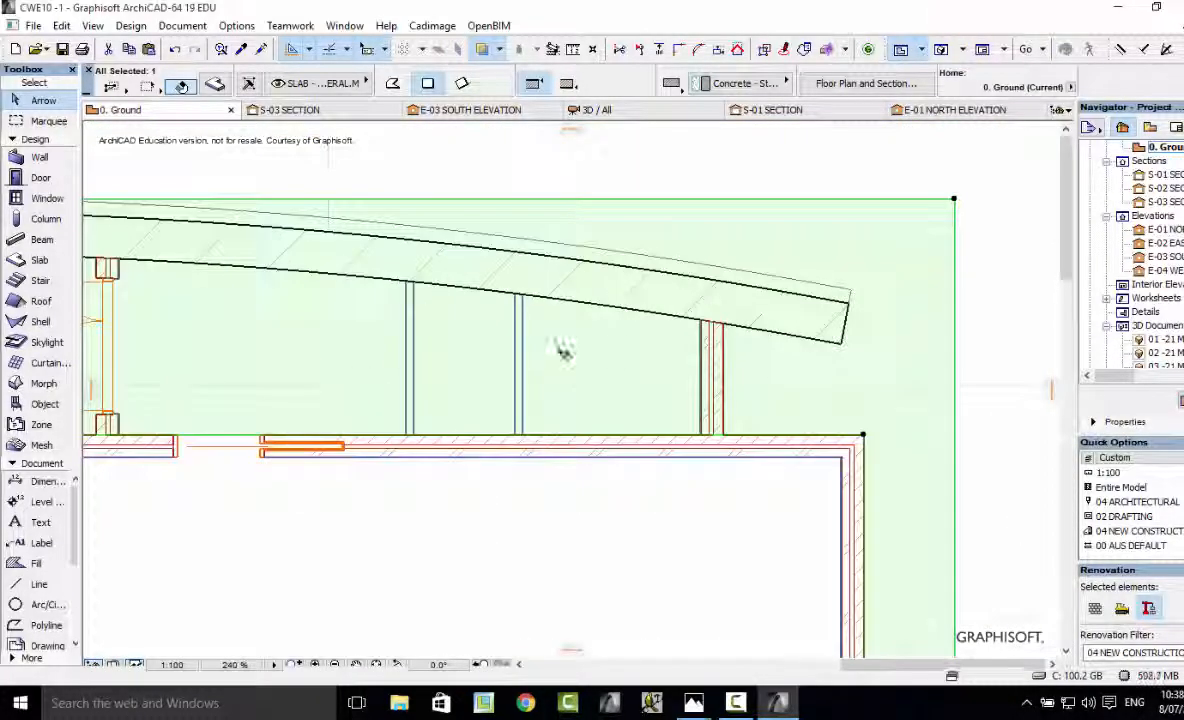
{"action": "left_click", "coordinate": [640, 148]}
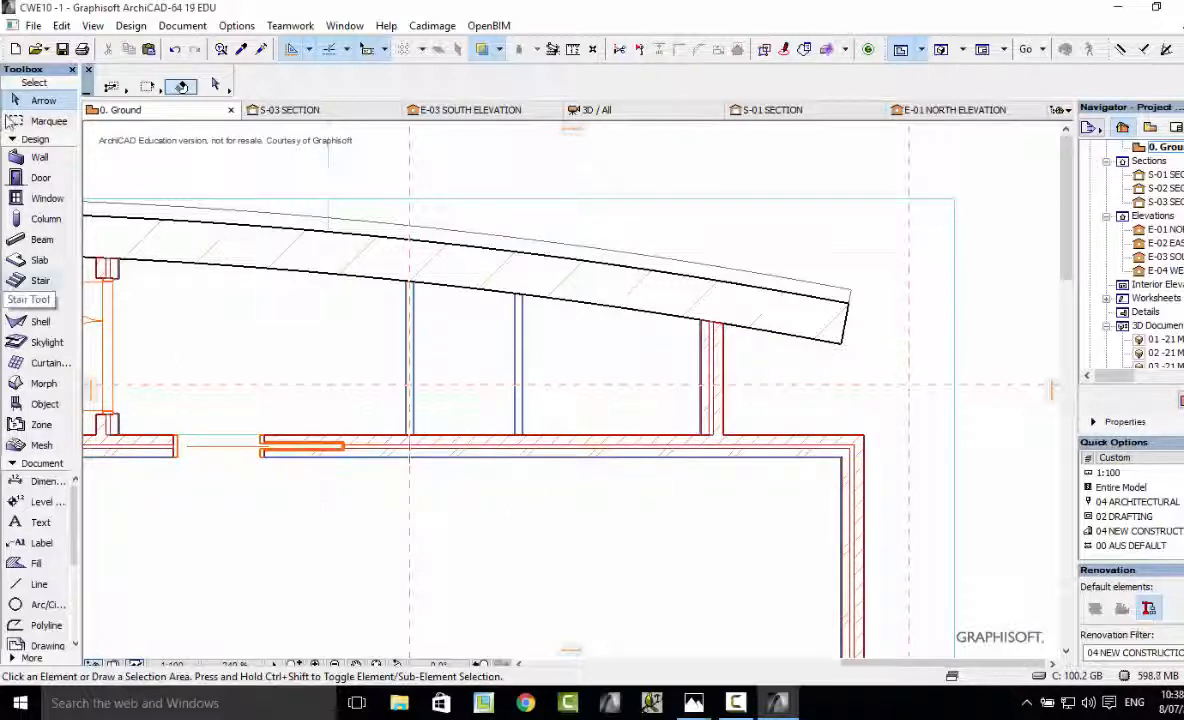
{"action": "double_click", "coordinate": [38, 177]}
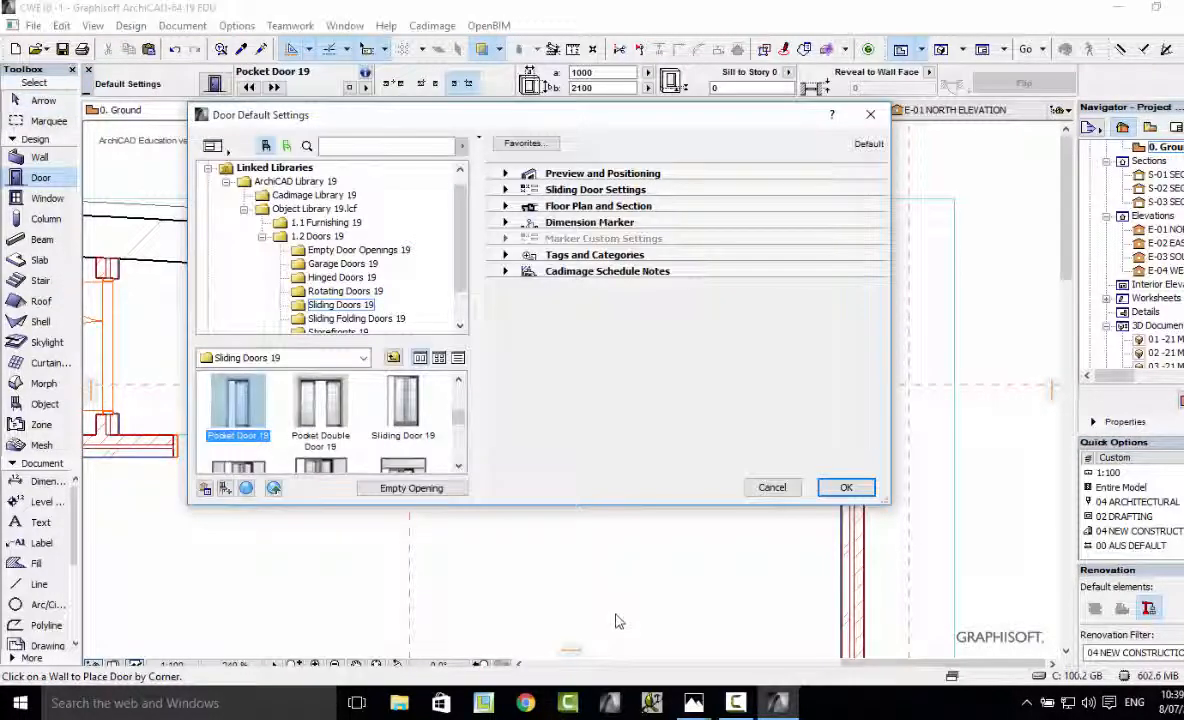
{"action": "left_click", "coordinate": [326, 280]}
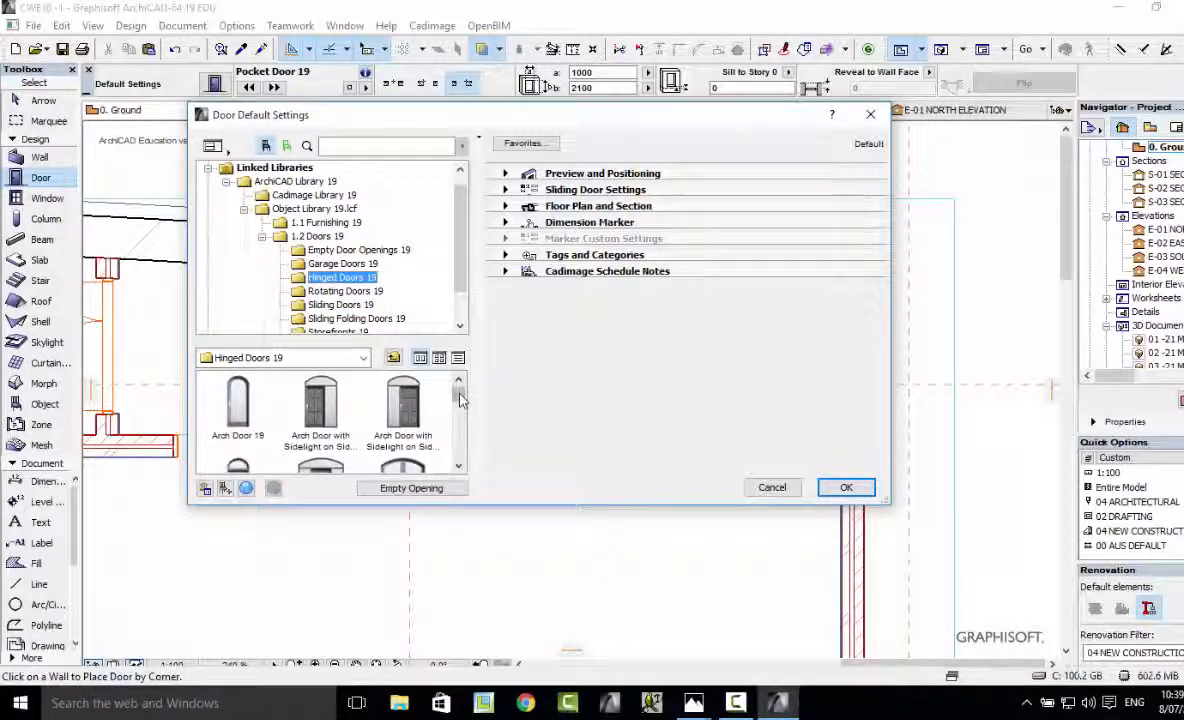
{"action": "scroll", "coordinate": [461, 399], "scroll_direction": "down", "scroll_amount": 3}
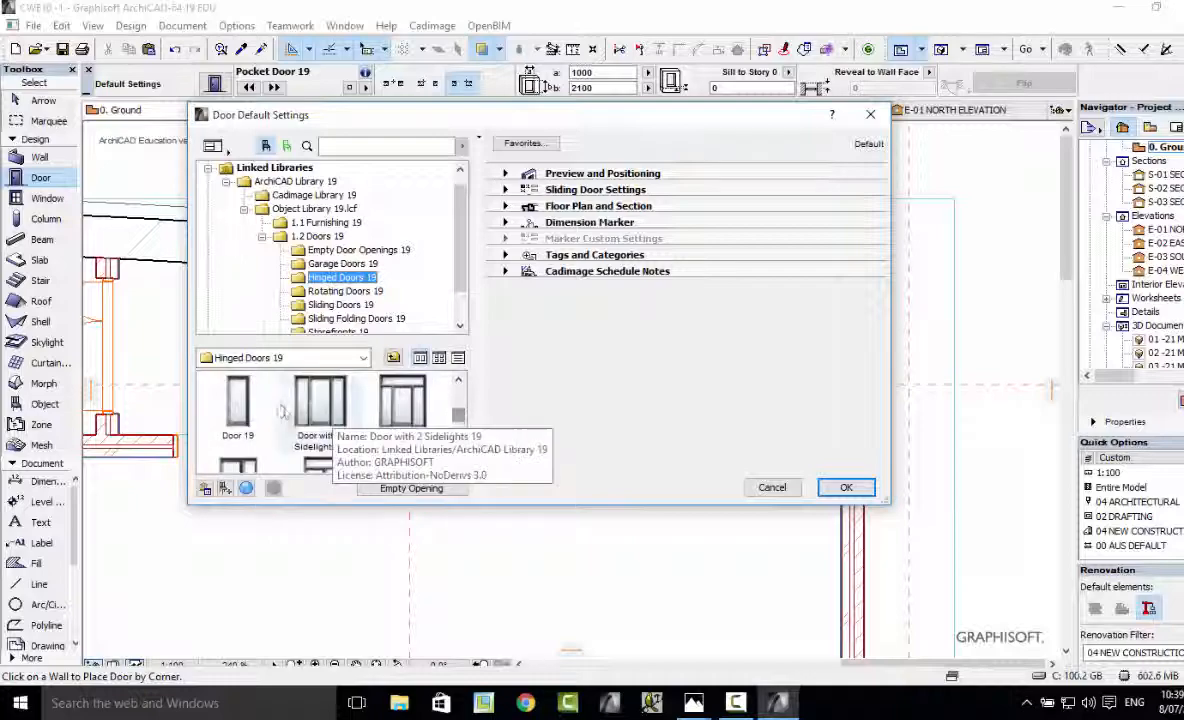
{"action": "left_click", "coordinate": [240, 405]}
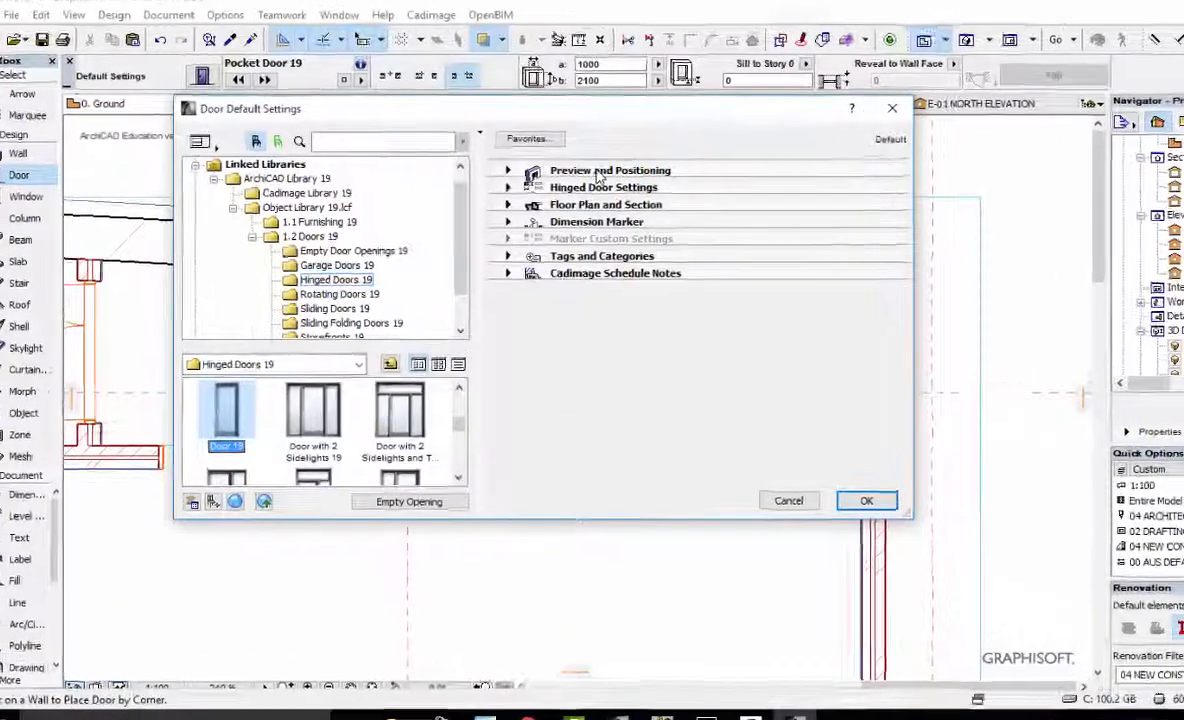
Set the hinged door's width to 820 and its reveal to wall face to 70, and switch its anchor to the opposite corner
{"action": "left_click", "coordinate": [590, 174]}
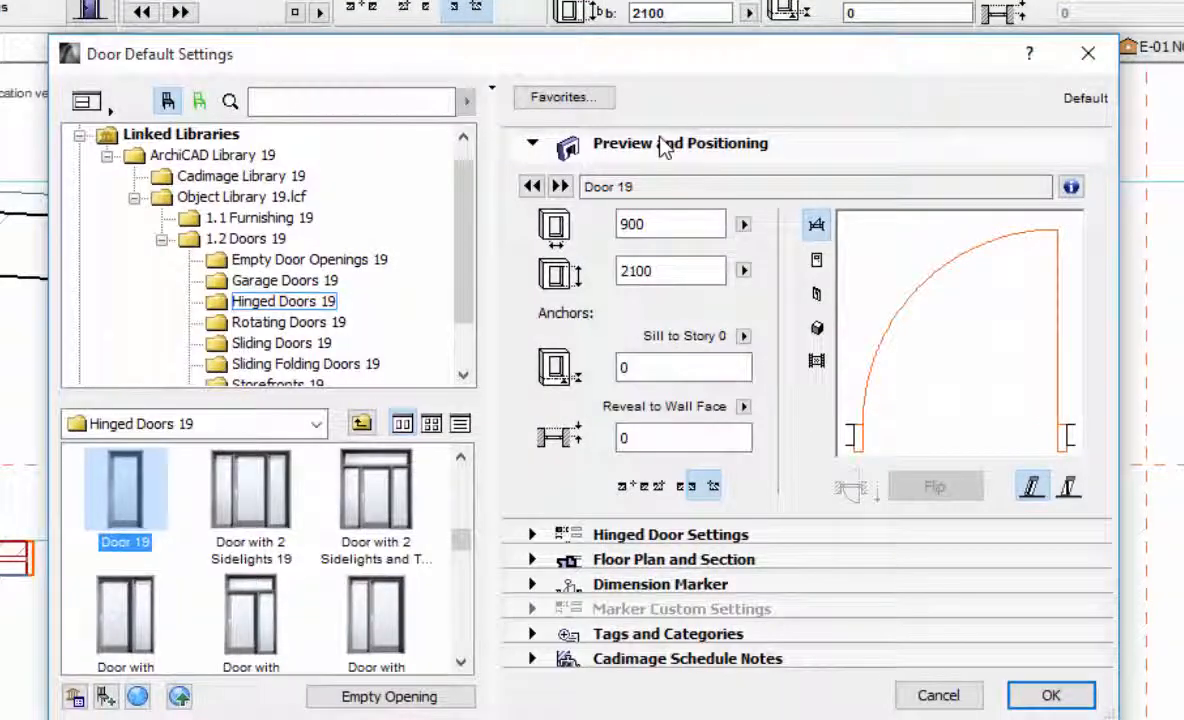
{"action": "double_click", "coordinate": [660, 223]}
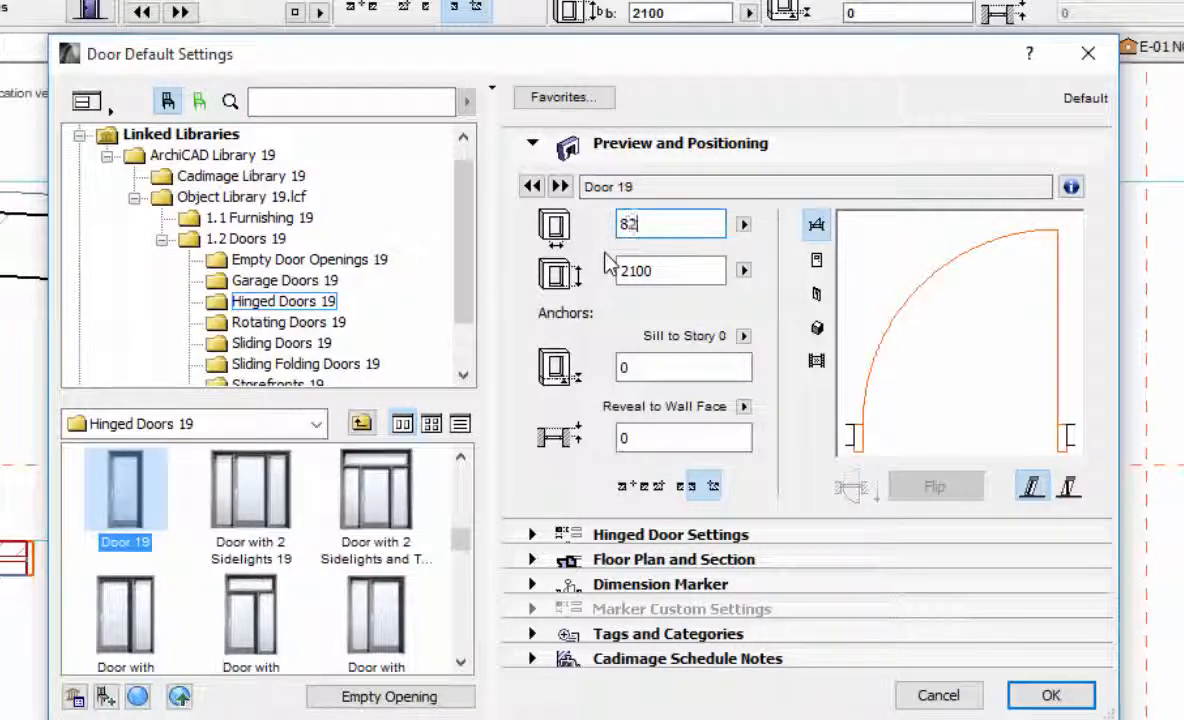
{"action": "type", "text": "820"}
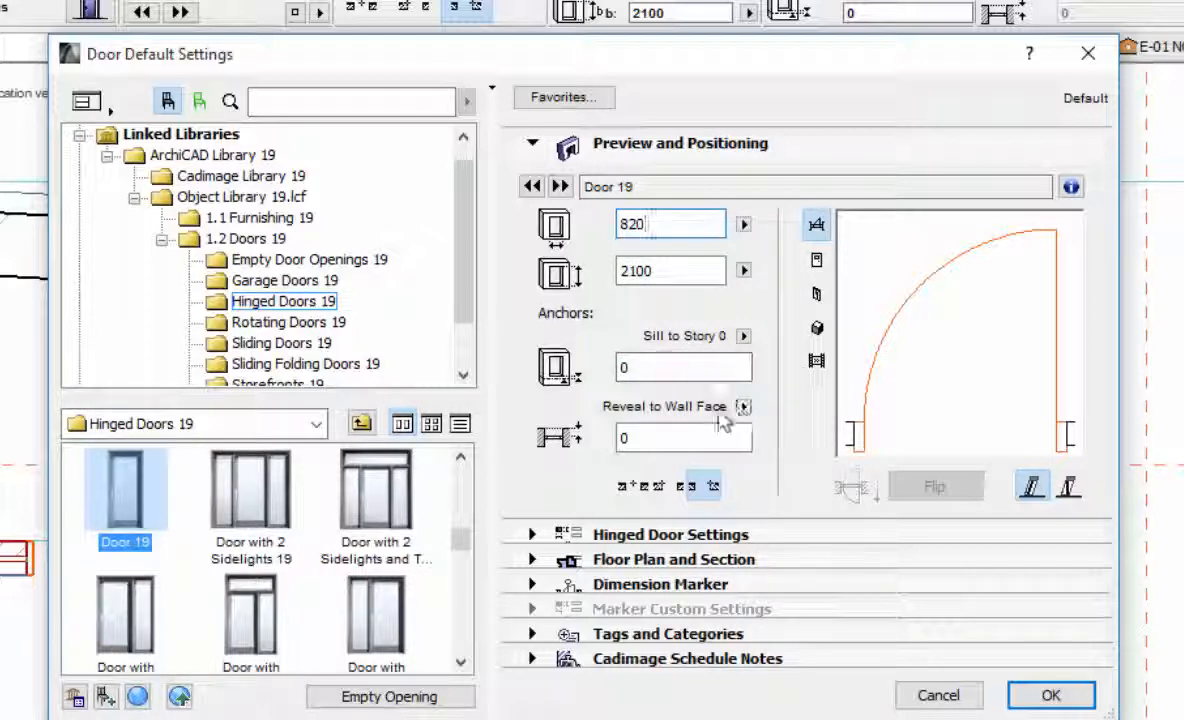
{"action": "left_click", "coordinate": [627, 437]}
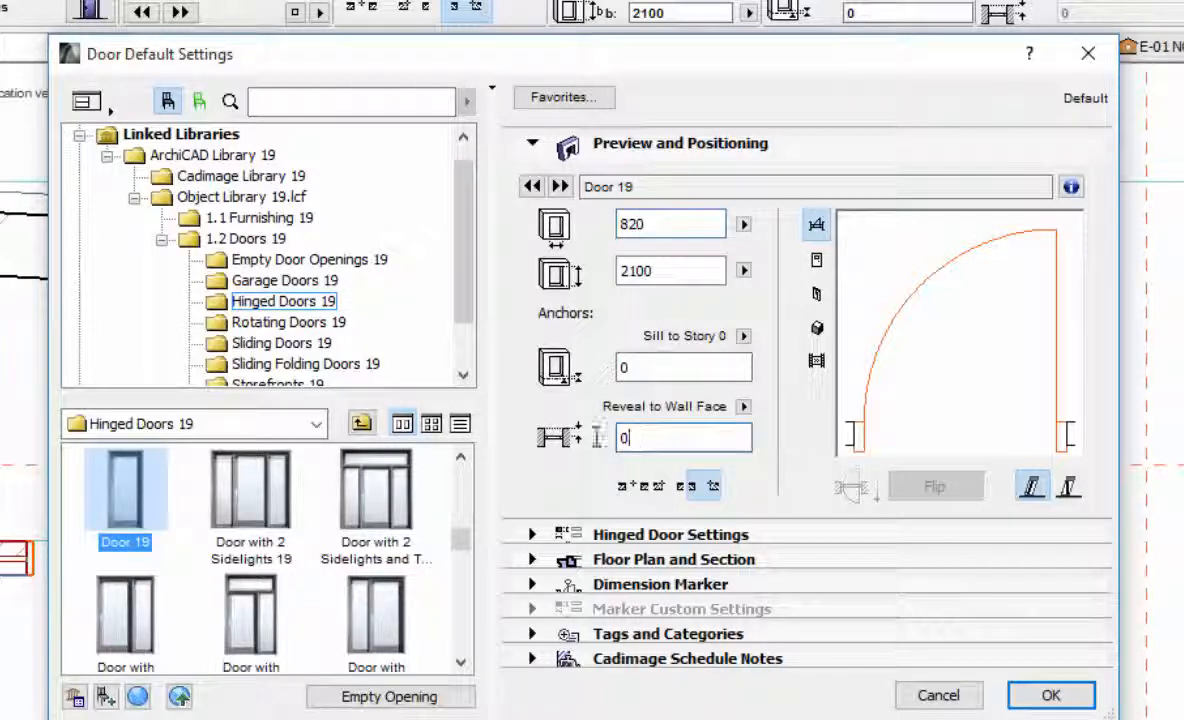
{"action": "type", "text": "7"}
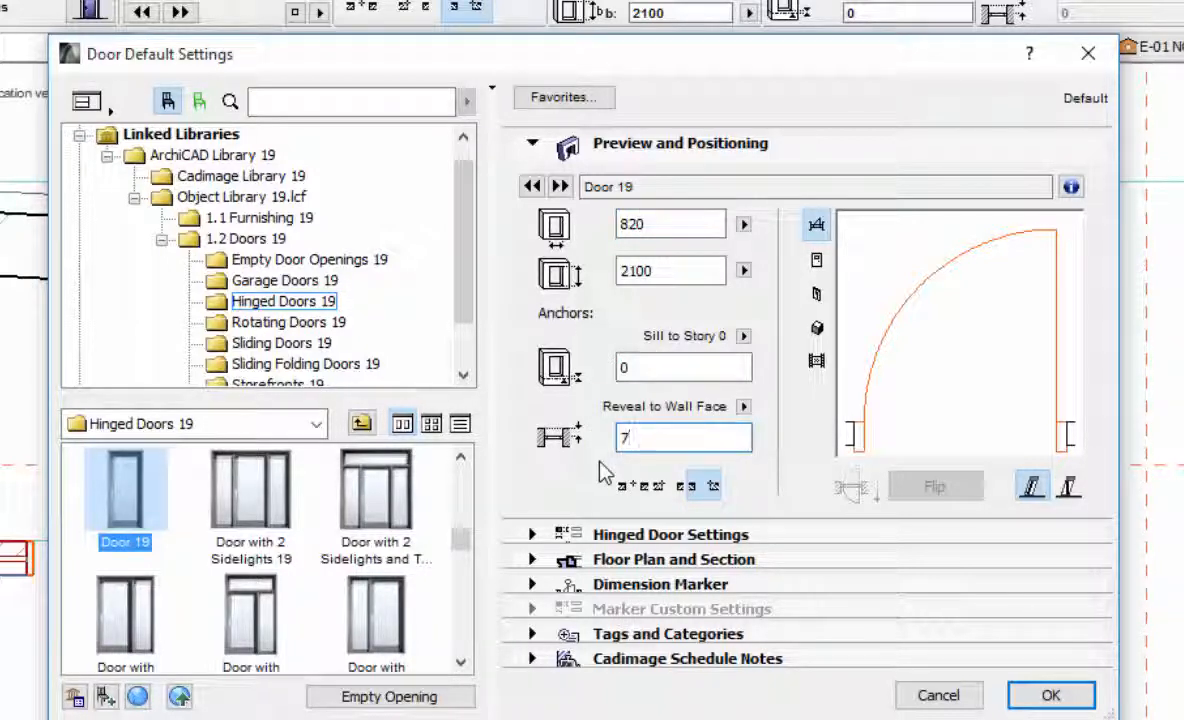
{"action": "type", "text": "0"}
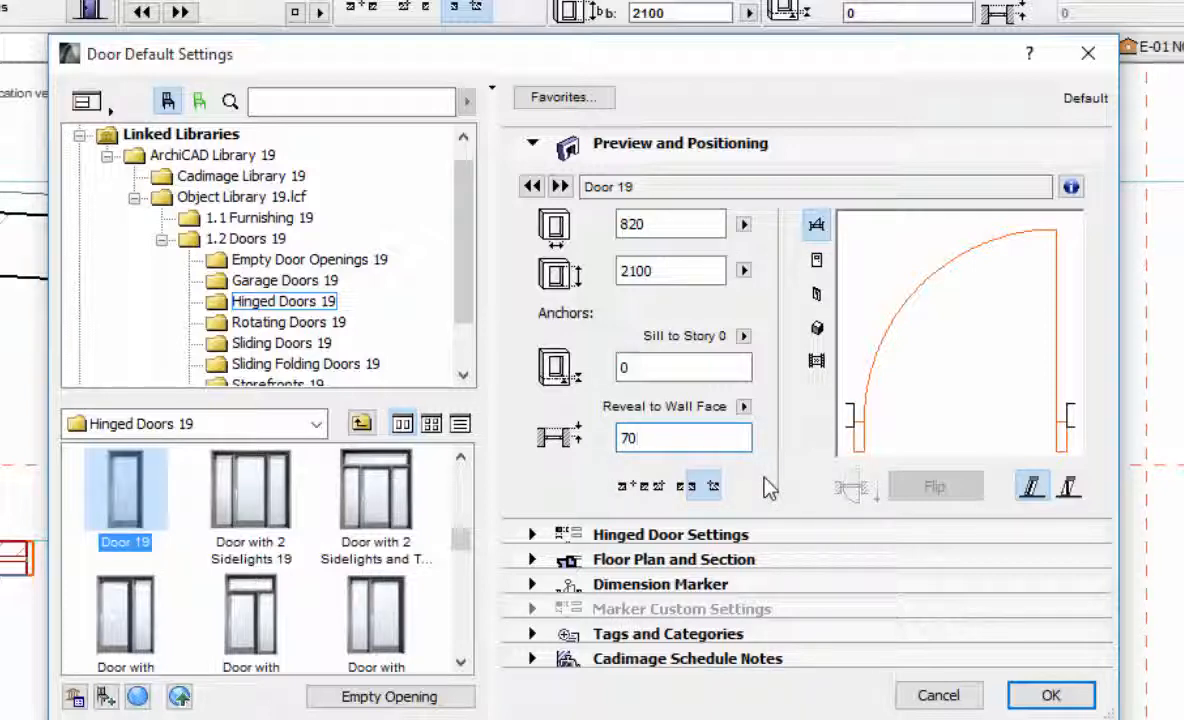
{"action": "left_click", "coordinate": [668, 487]}
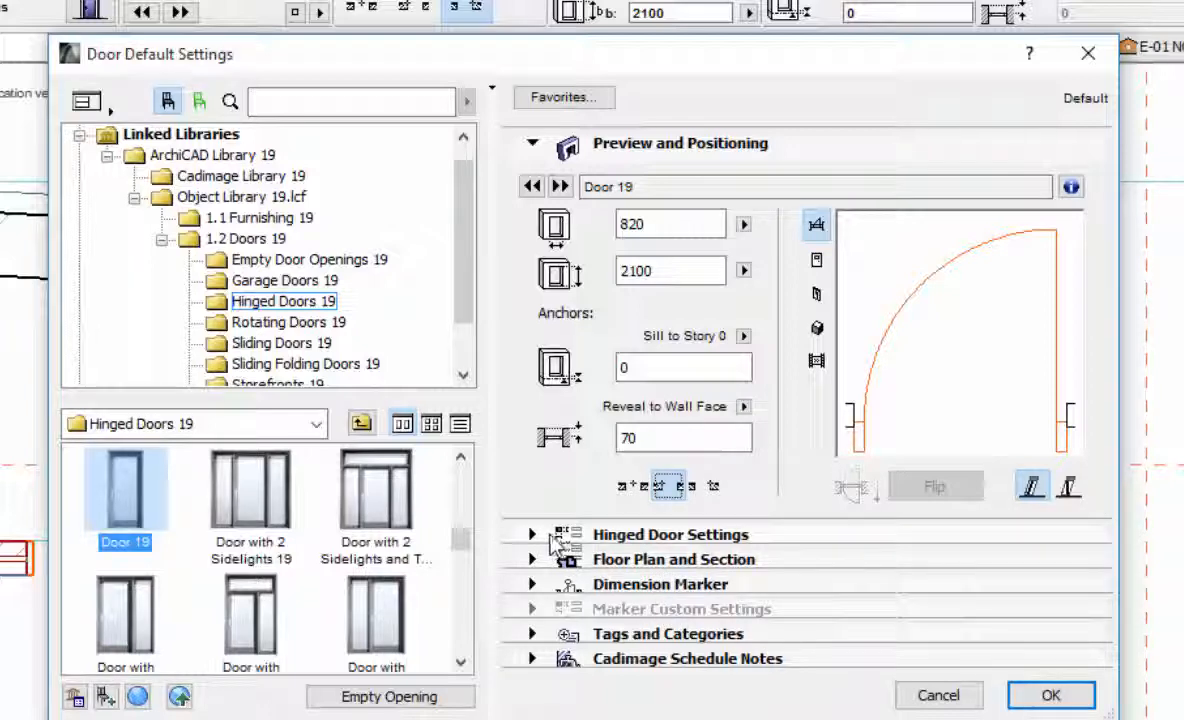
Set the hinged door's leaf to Style 56
{"action": "left_click", "coordinate": [545, 537]}
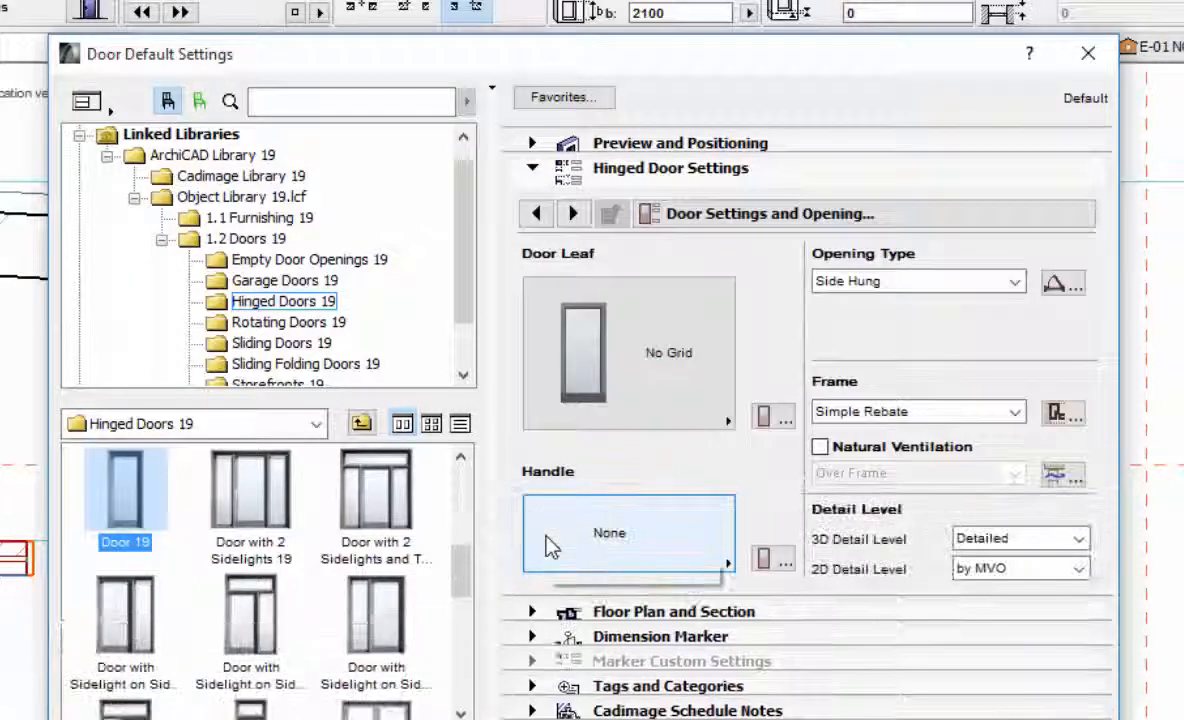
{"action": "left_click", "coordinate": [680, 390]}
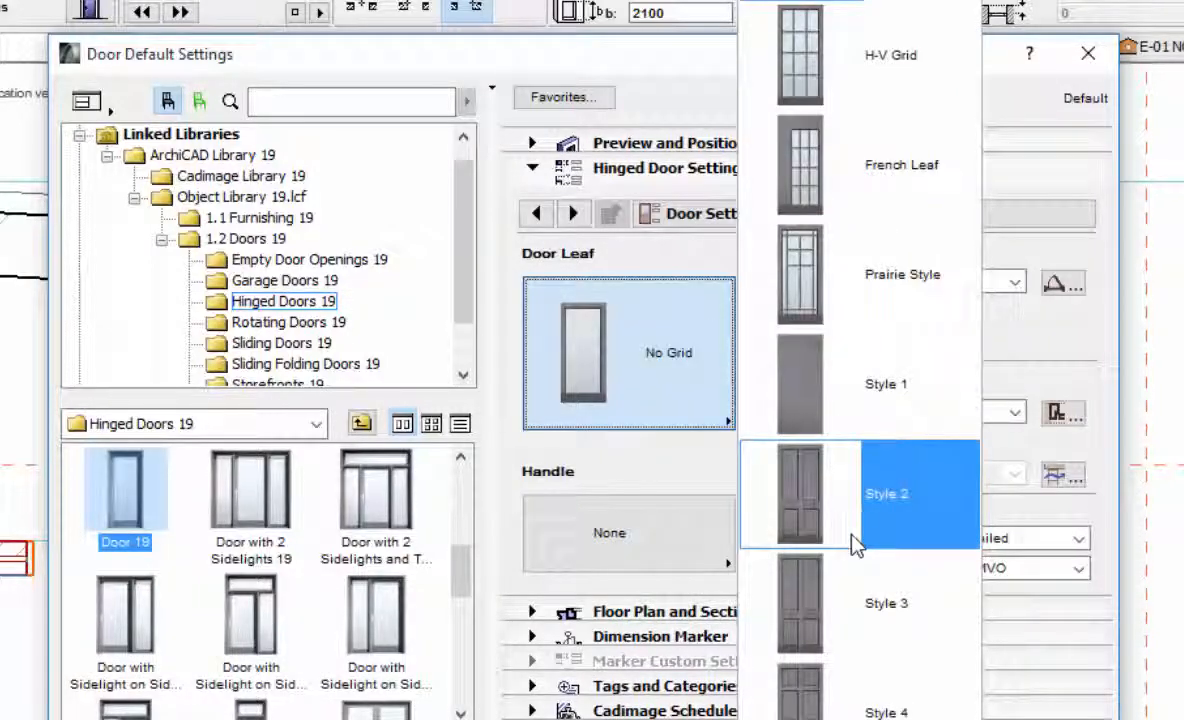
{"action": "scroll", "coordinate": [850, 542], "scroll_direction": "down", "scroll_amount": 15}
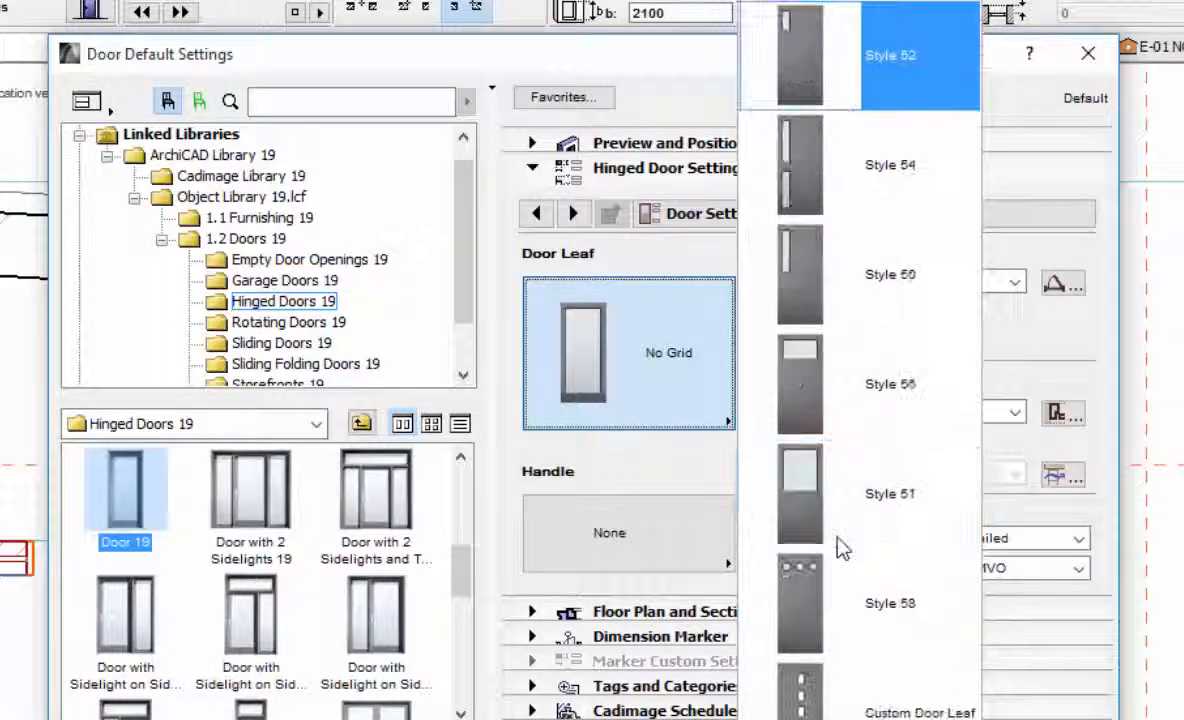
{"action": "left_click", "coordinate": [803, 393]}
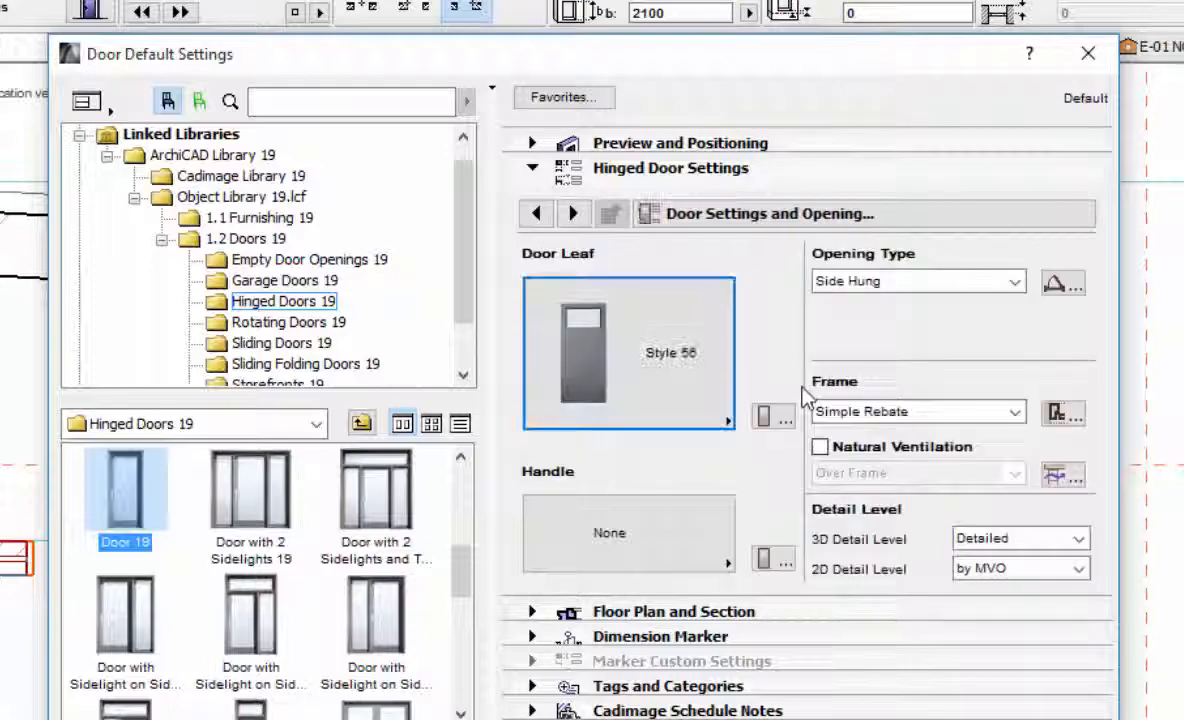
Place the hinged door in the horizontal exterior wall beside the wall junction, swinging into the room with its hinge on the junction side
{"action": "key", "text": "Return"}
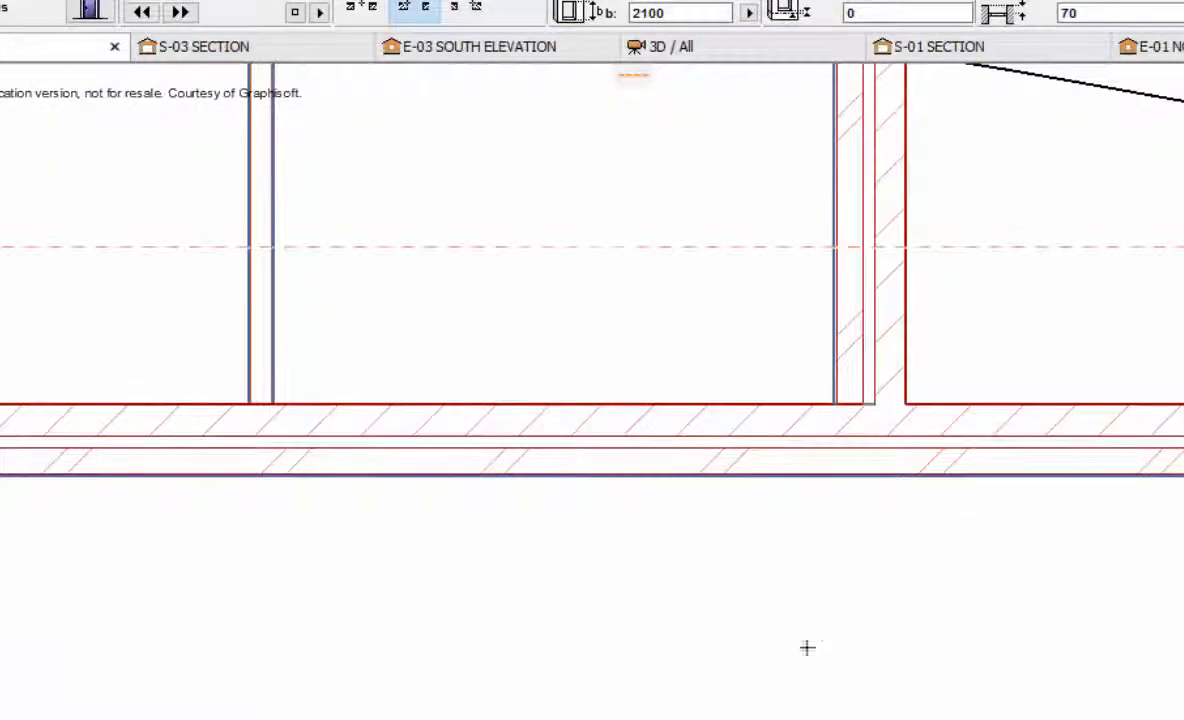
{"action": "scroll", "coordinate": [795, 650], "scroll_direction": "down", "scroll_amount": 2}
{"action": "scroll", "coordinate": [777, 653], "scroll_direction": "up", "scroll_amount": 1}
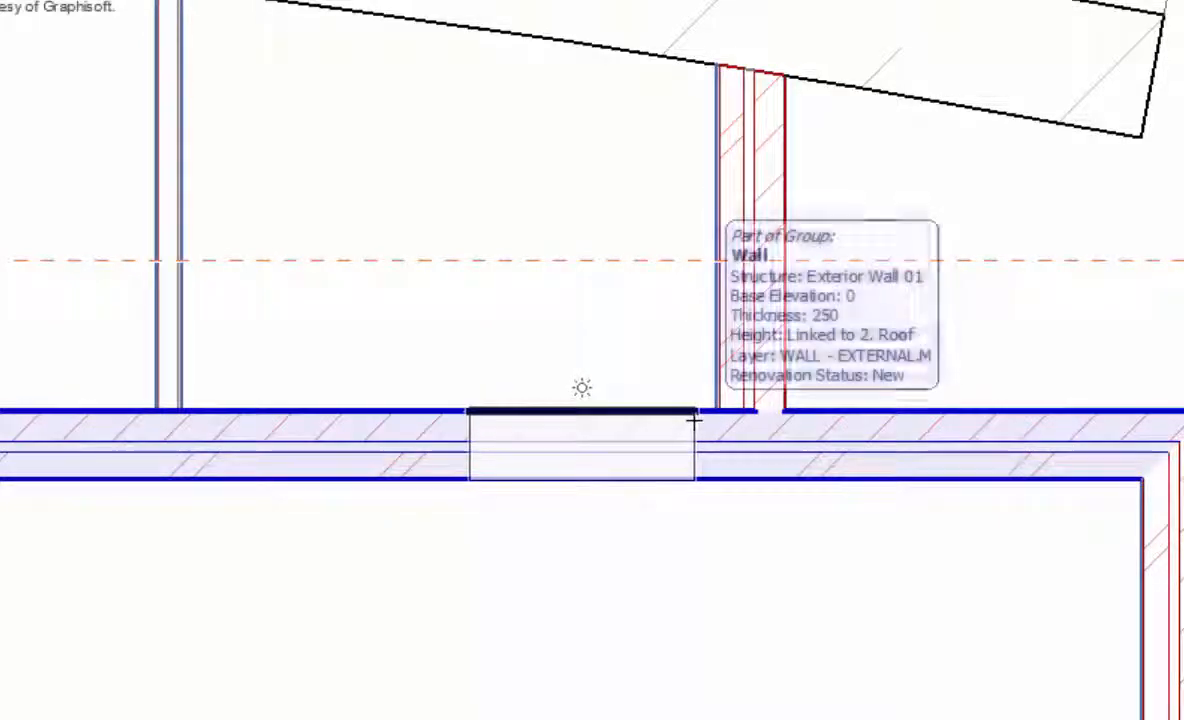
{"action": "left_click", "coordinate": [694, 418]}
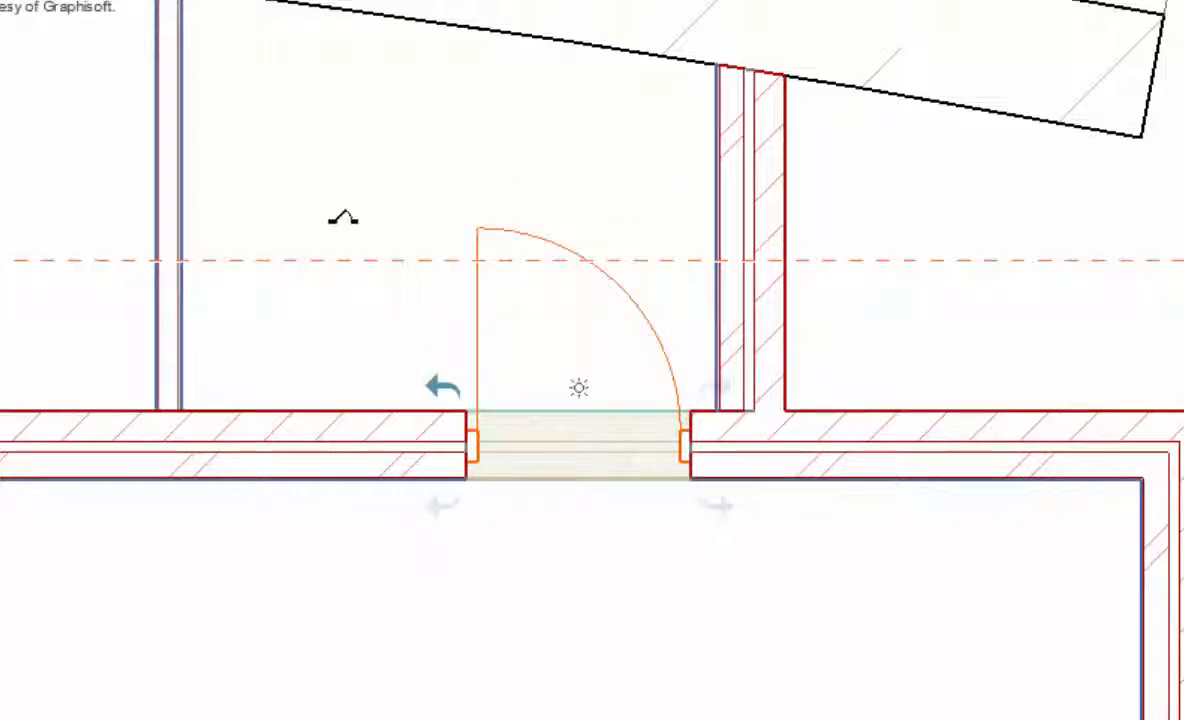
{"action": "left_click", "coordinate": [632, 166]}
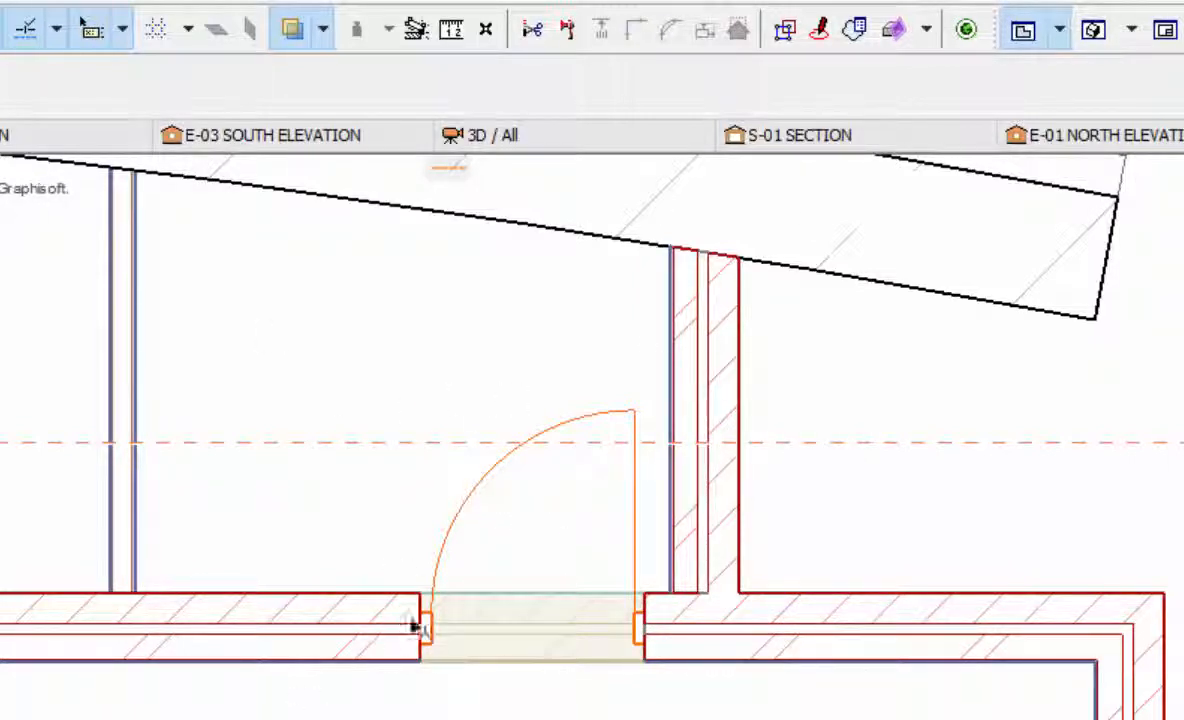
Try reveals to wall face of 100 and 0 on the newly placed hinged door
{"action": "left_click", "coordinate": [437, 637]}
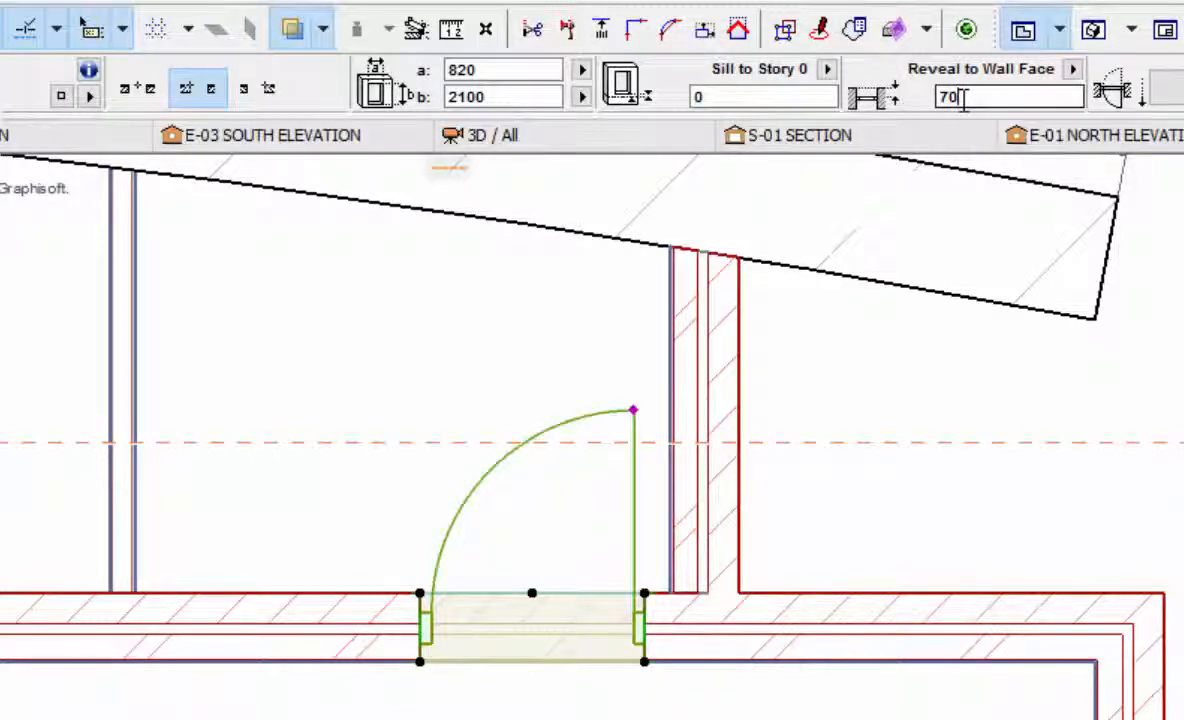
{"action": "left_click", "coordinate": [940, 97]}
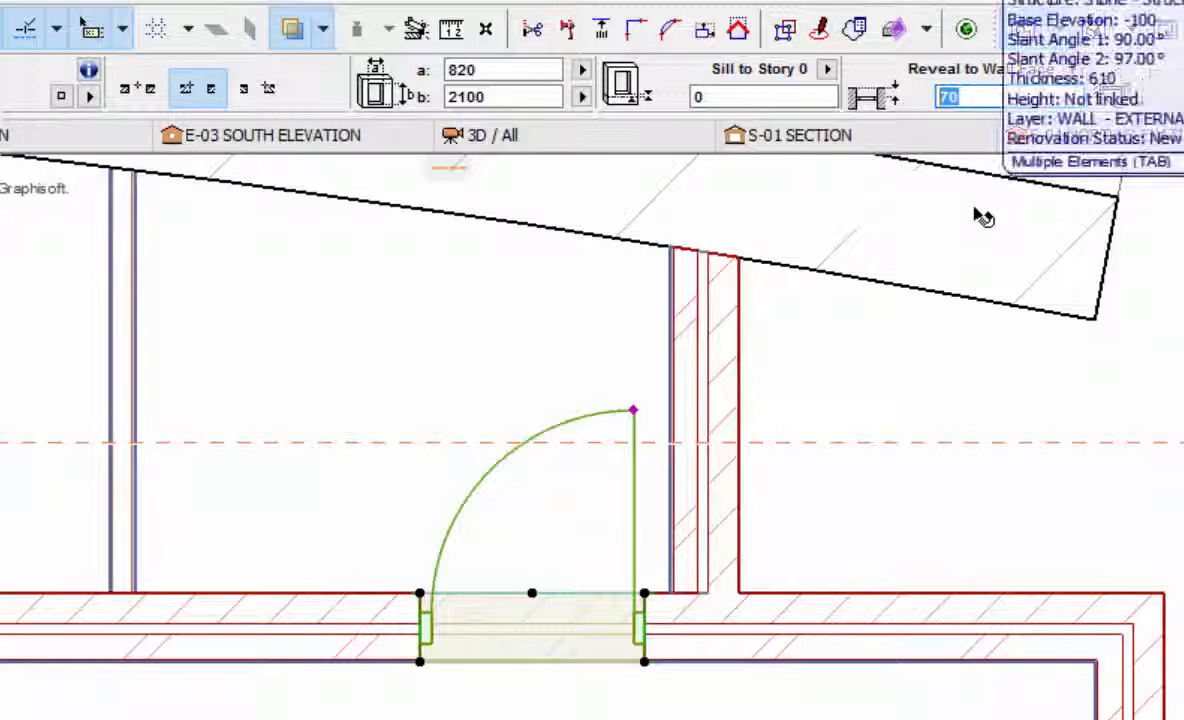
{"action": "type", "text": "100"}
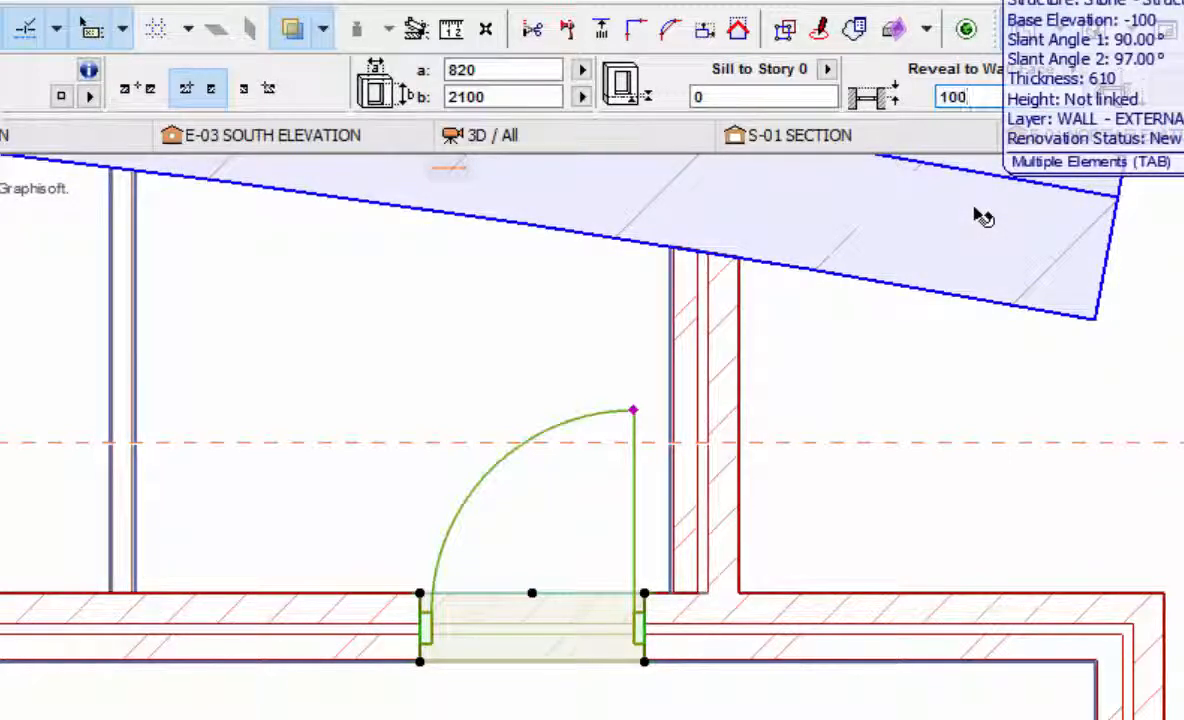
{"action": "key", "text": "Return"}
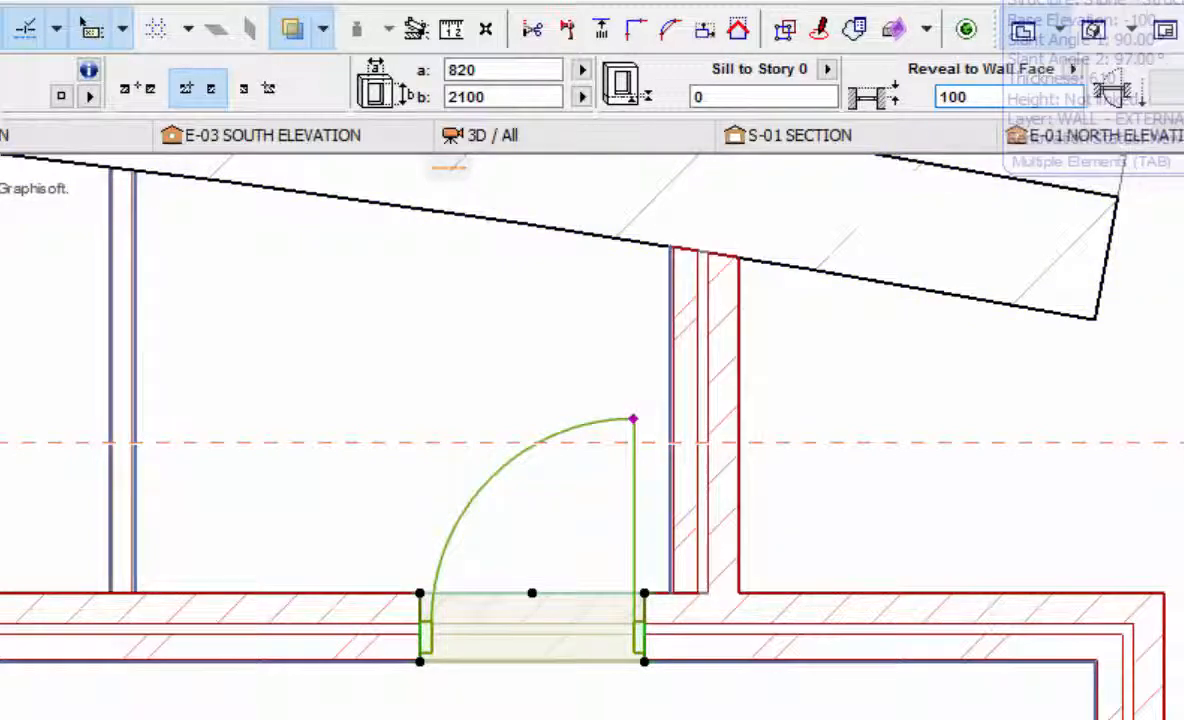
{"action": "double_click", "coordinate": [975, 97]}
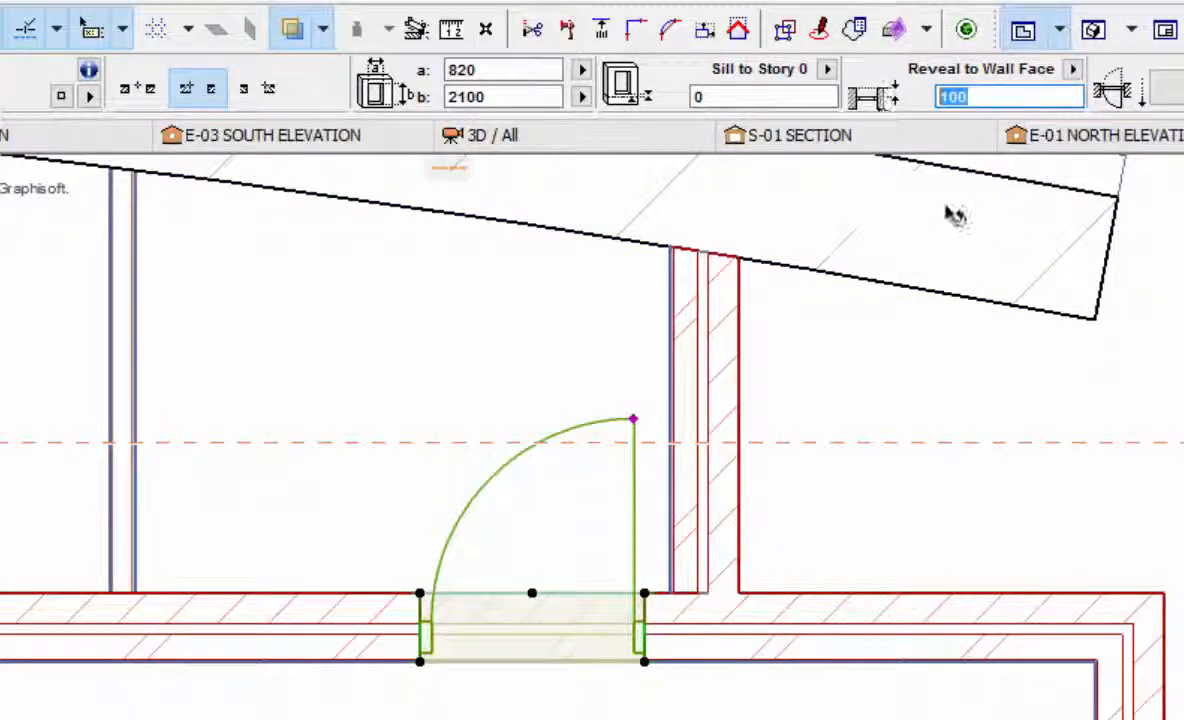
{"action": "type", "text": "0"}
{"action": "key", "text": "Return"}
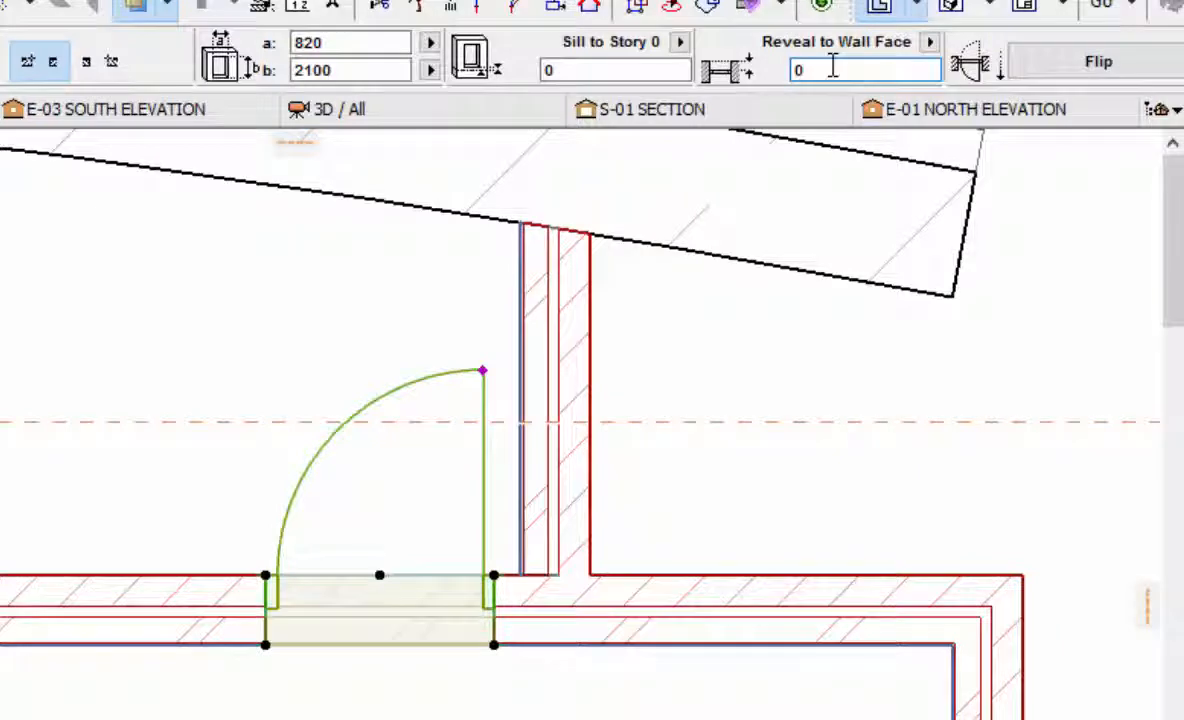
Set the selected hinged door's reveal to wall face to 50 and check how its frame sits in the wall
{"action": "left_click", "coordinate": [832, 68]}
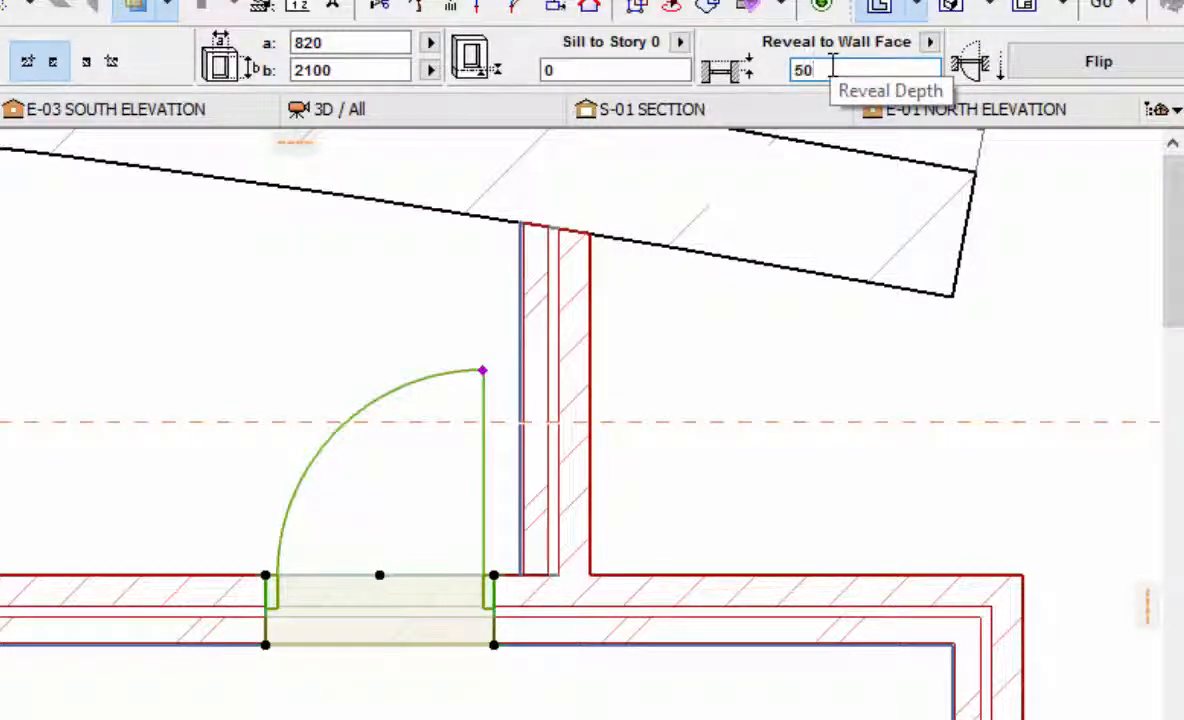
{"action": "type", "text": "50"}
{"action": "key", "text": "Return"}
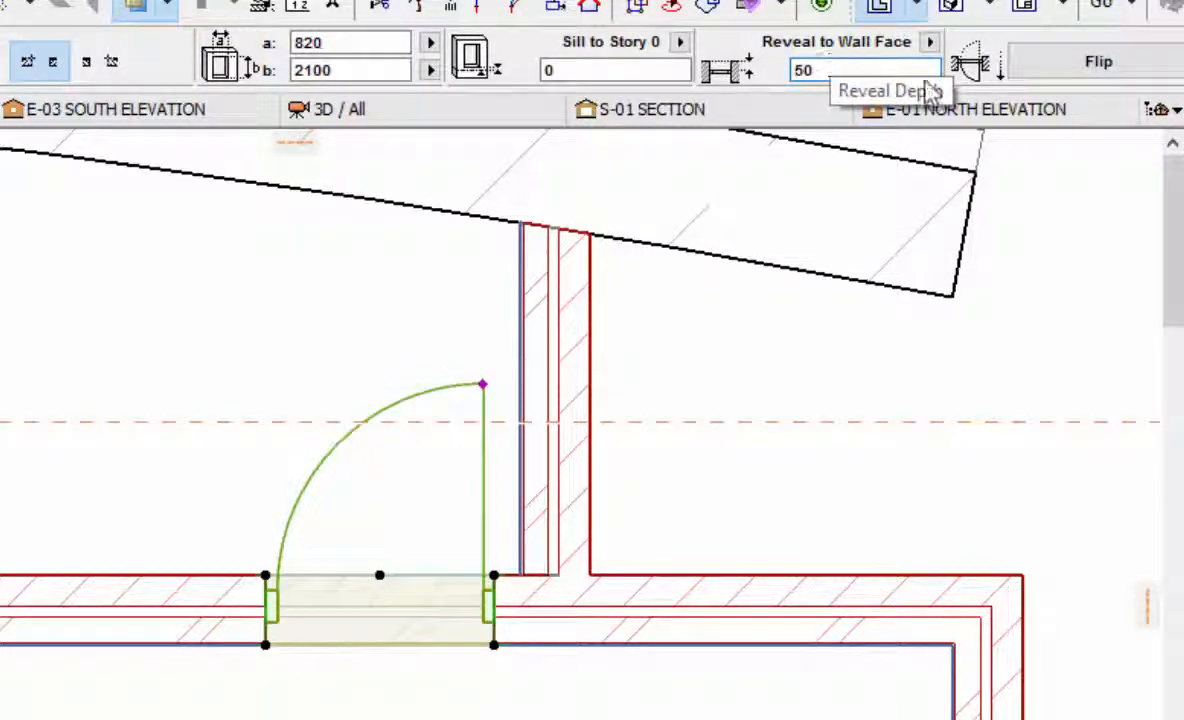
{"action": "scroll", "coordinate": [503, 604], "scroll_direction": "up", "scroll_amount": 4}
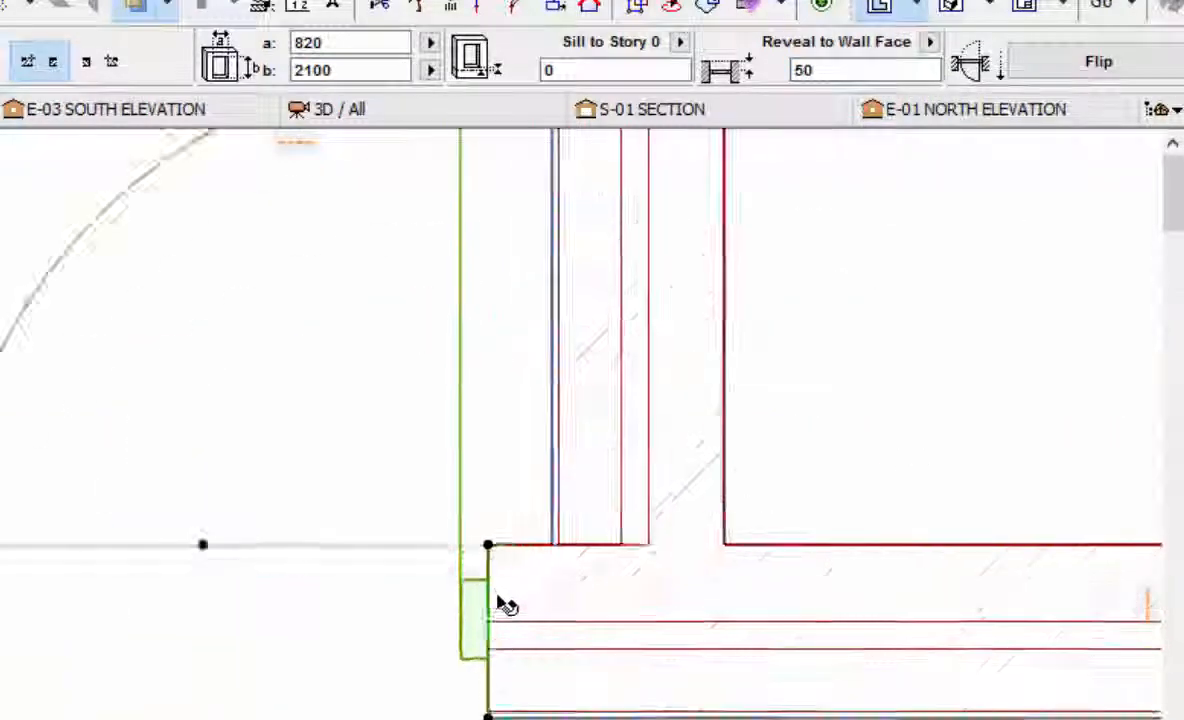
{"action": "scroll", "coordinate": [503, 603], "scroll_direction": "up", "scroll_amount": 2}
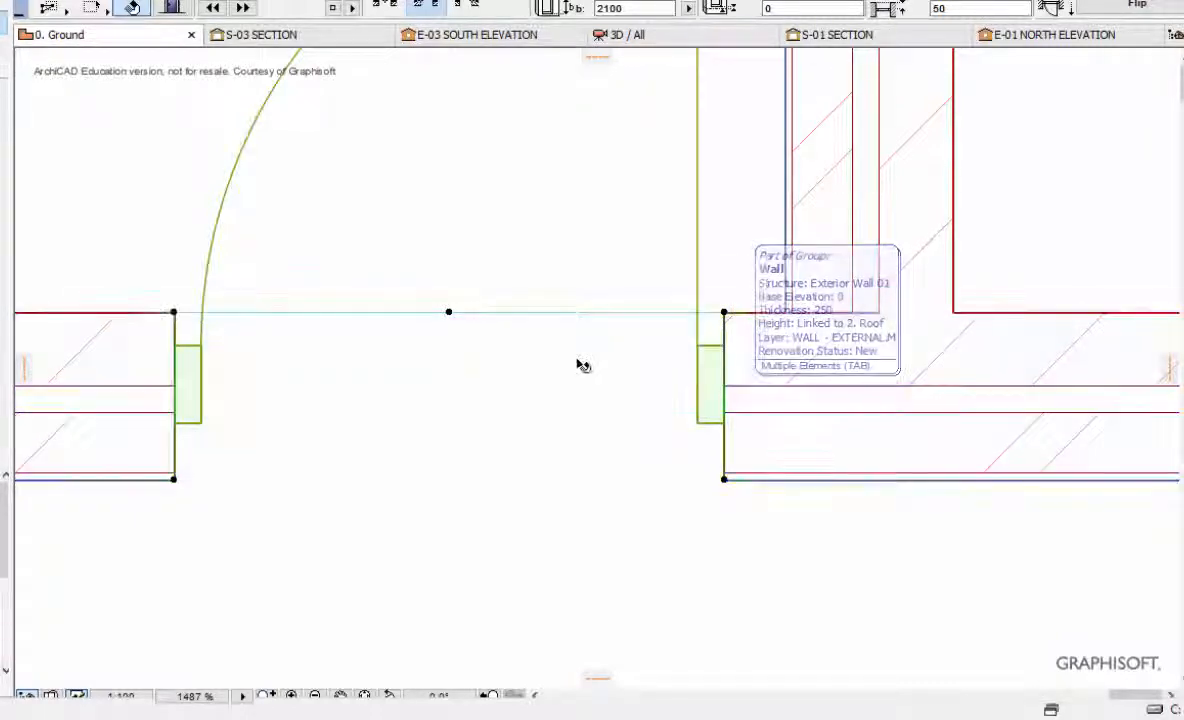
{"action": "scroll", "coordinate": [592, 355], "scroll_direction": "down", "scroll_amount": 2}
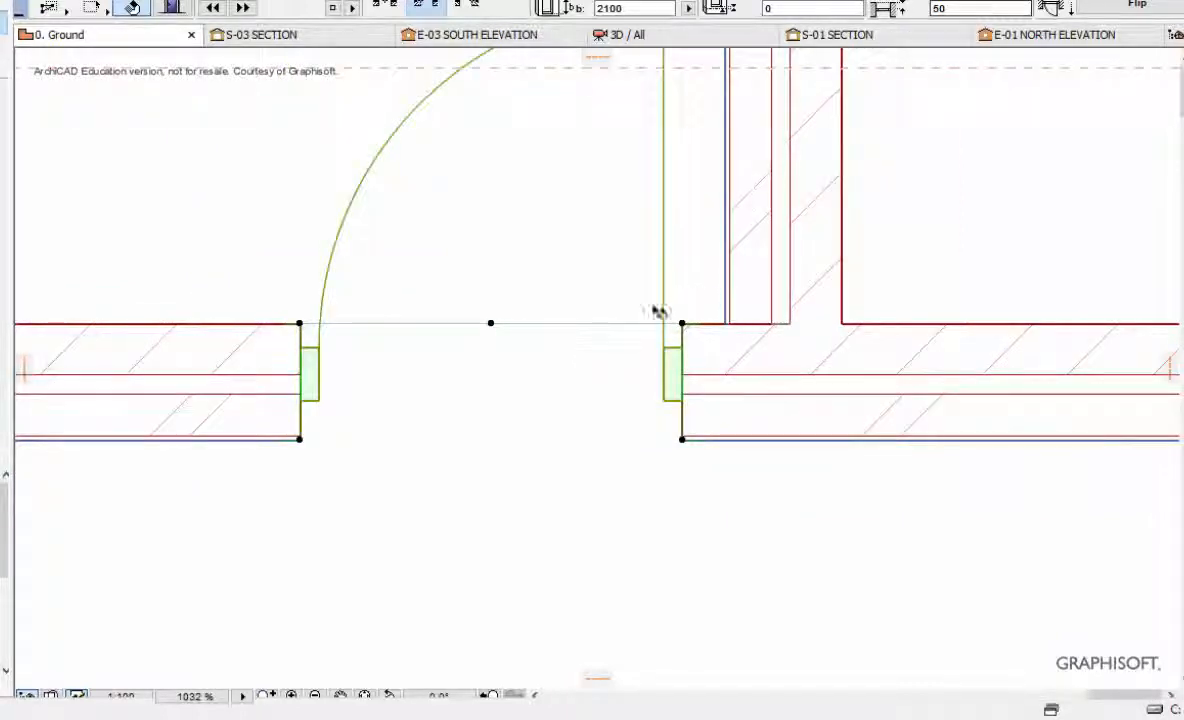
{"action": "scroll", "coordinate": [606, 316], "scroll_direction": "down", "scroll_amount": 2}
{"action": "scroll", "coordinate": [608, 314], "scroll_direction": "down", "scroll_amount": 1}
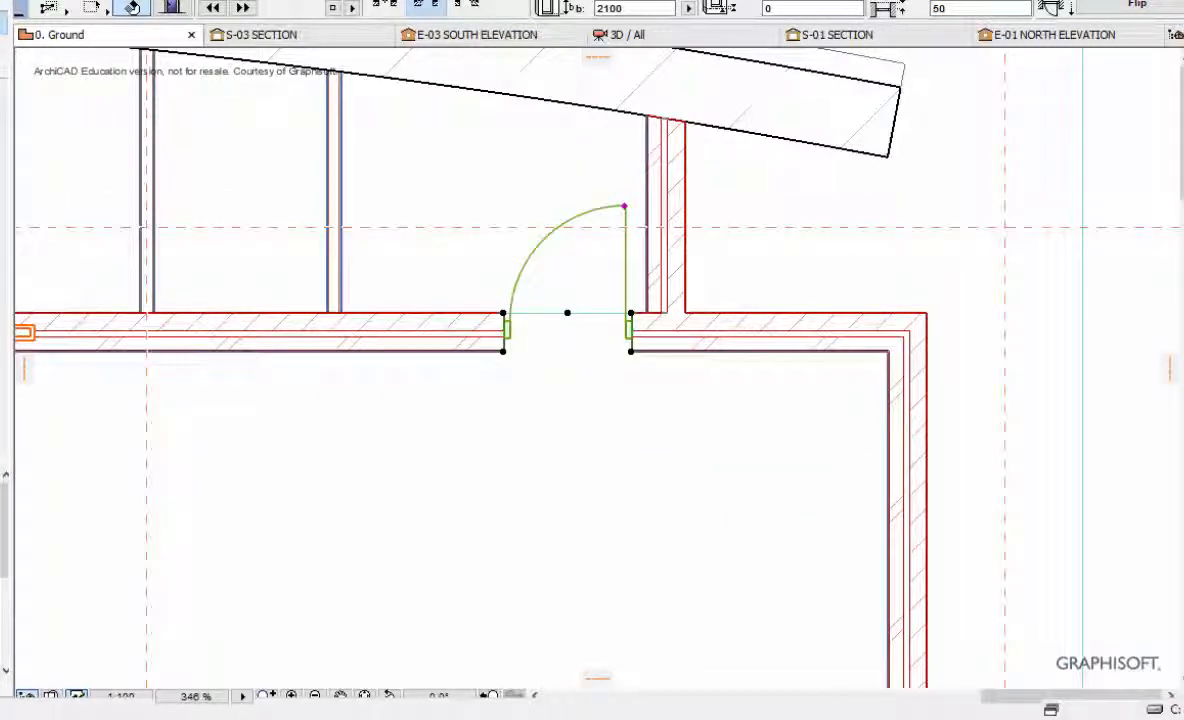
Try matching the selected door's frame thickness to the wall thickness in its Frame and Leaf settings
{"action": "left_click", "coordinate": [3, 114]}
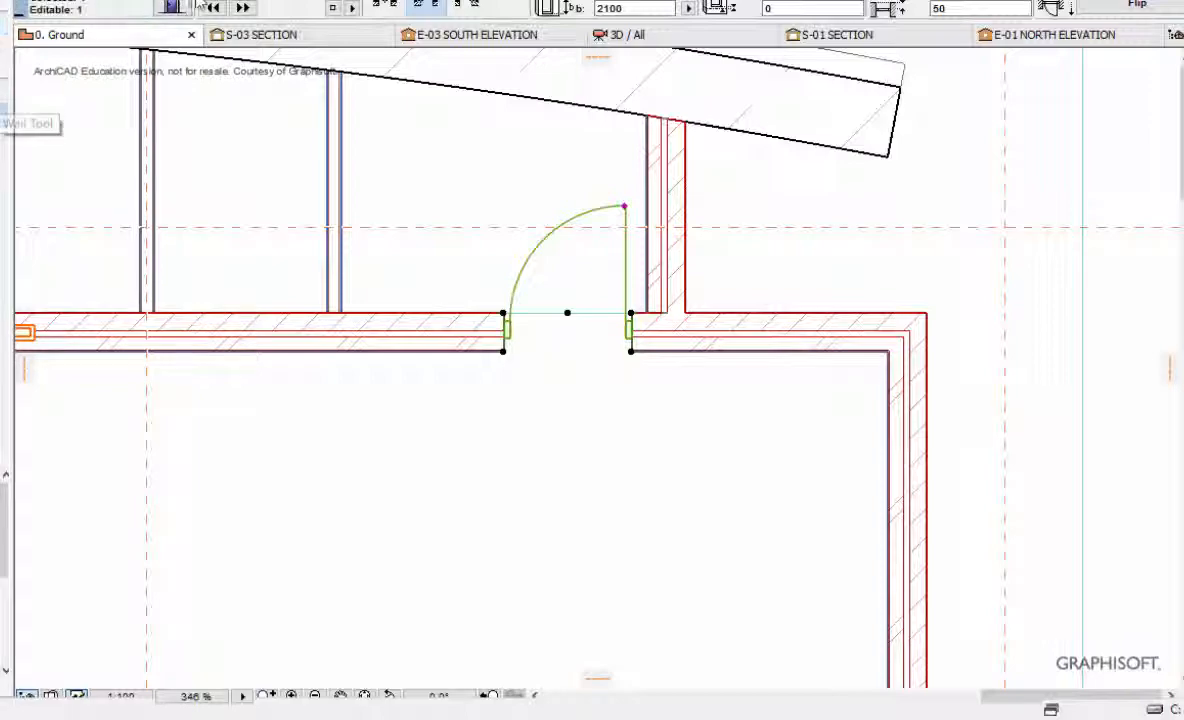
{"action": "left_click", "coordinate": [172, 8]}
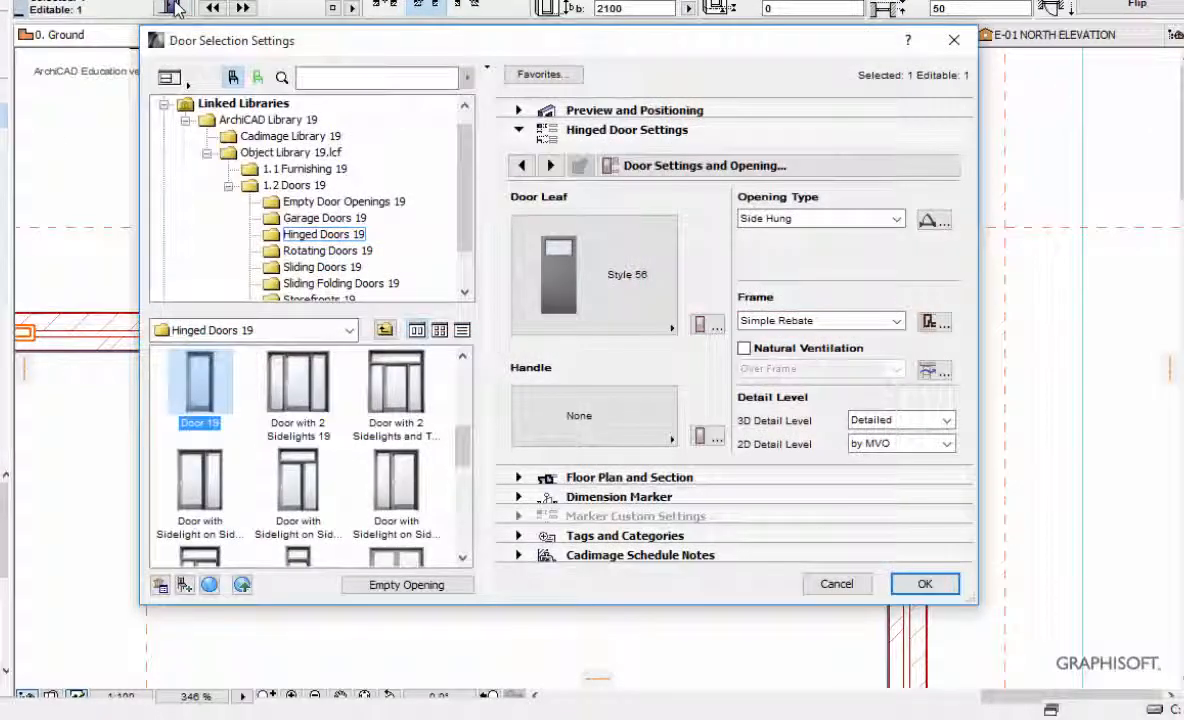
{"action": "left_click", "coordinate": [550, 165]}
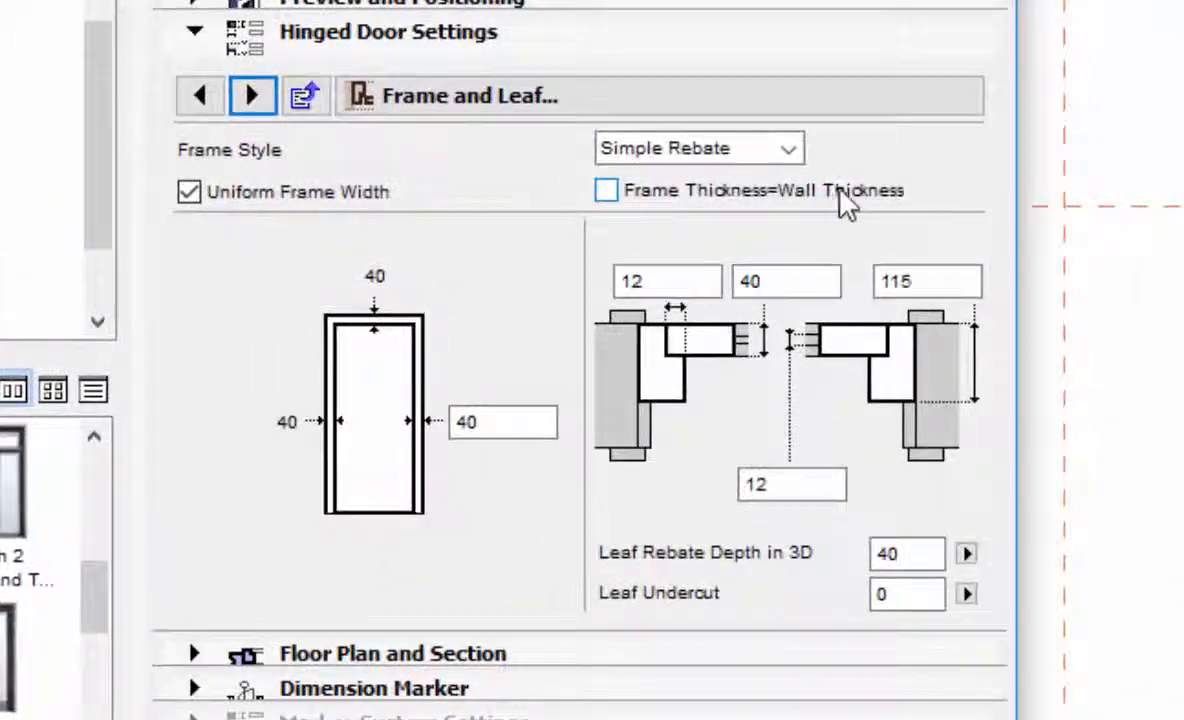
{"action": "left_click", "coordinate": [610, 195]}
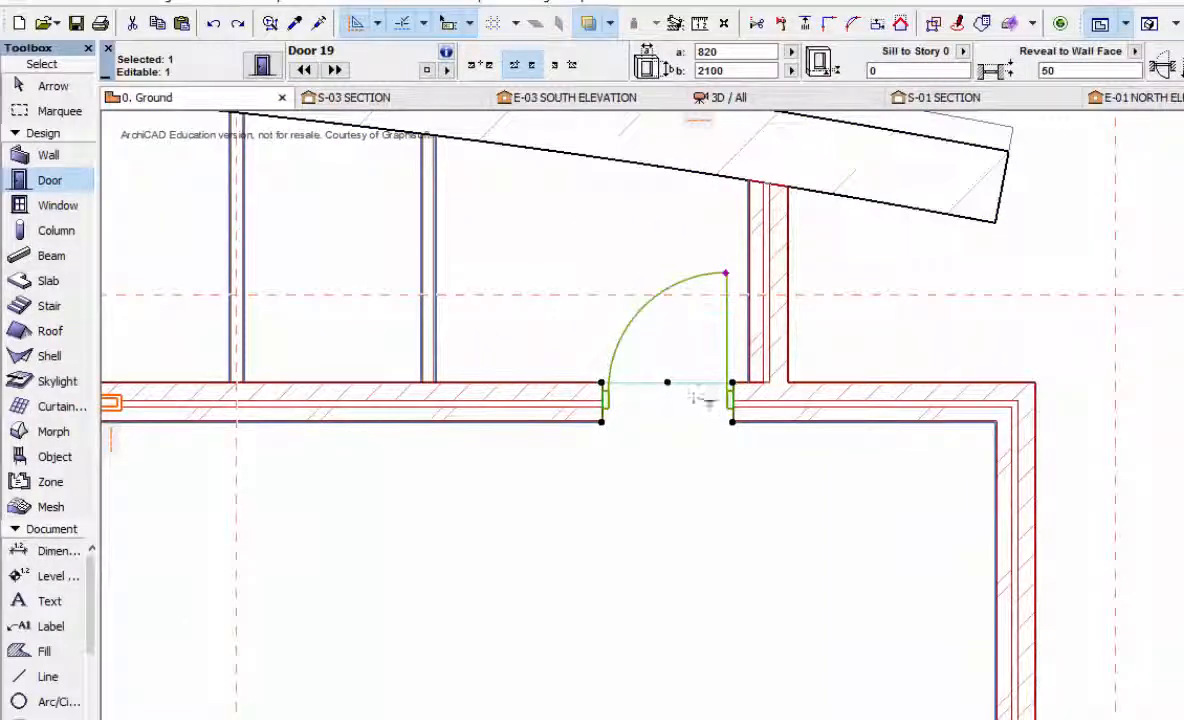
Enable frame thickness equal to wall thickness in the Frame and Leaf settings of the default hinged door
{"action": "left_click", "coordinate": [48, 86]}
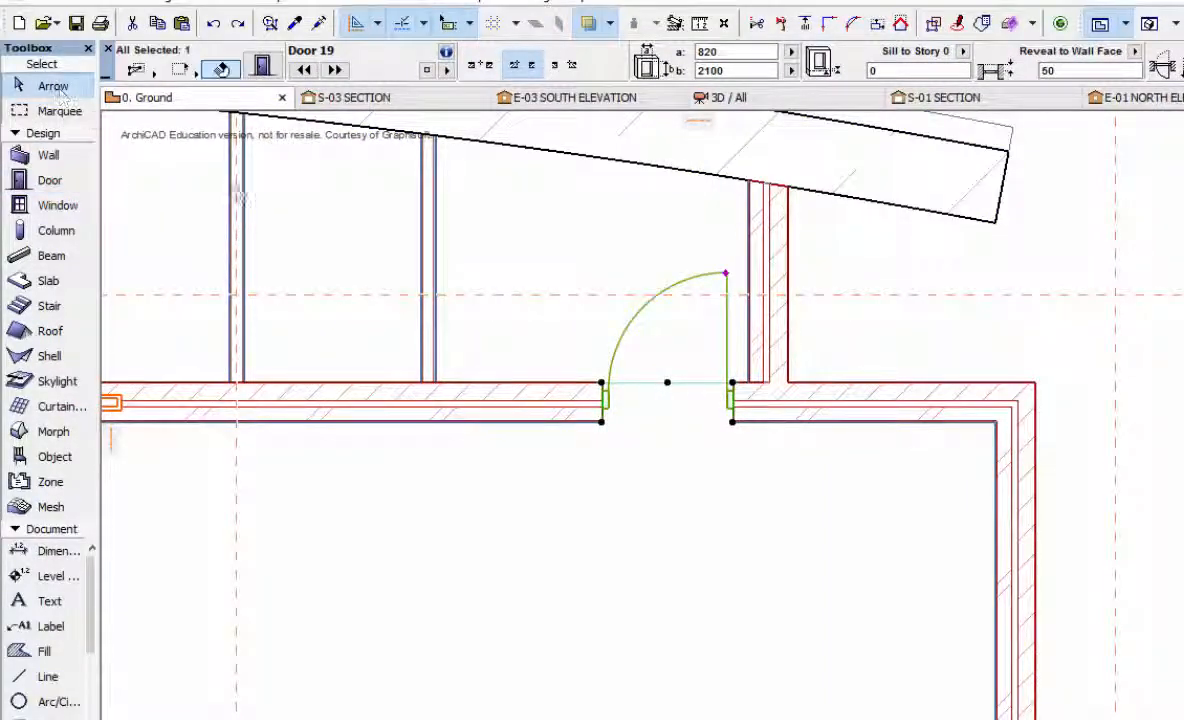
{"action": "left_click", "coordinate": [565, 217]}
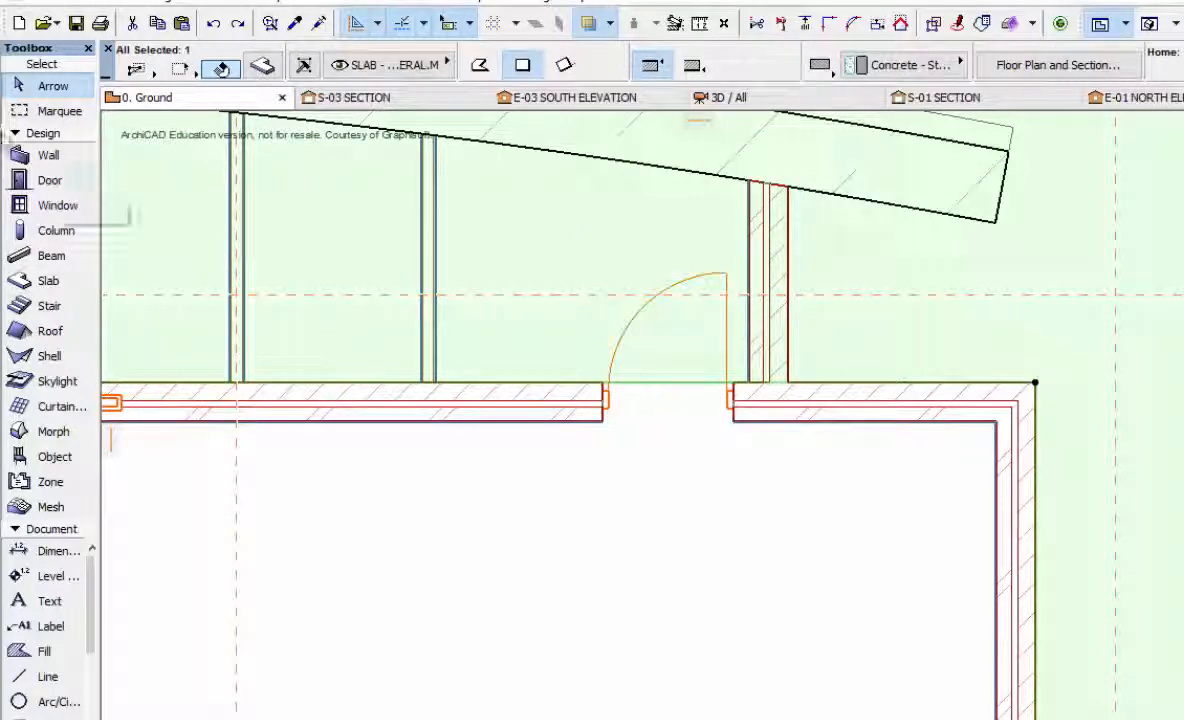
{"action": "left_click", "coordinate": [48, 181]}
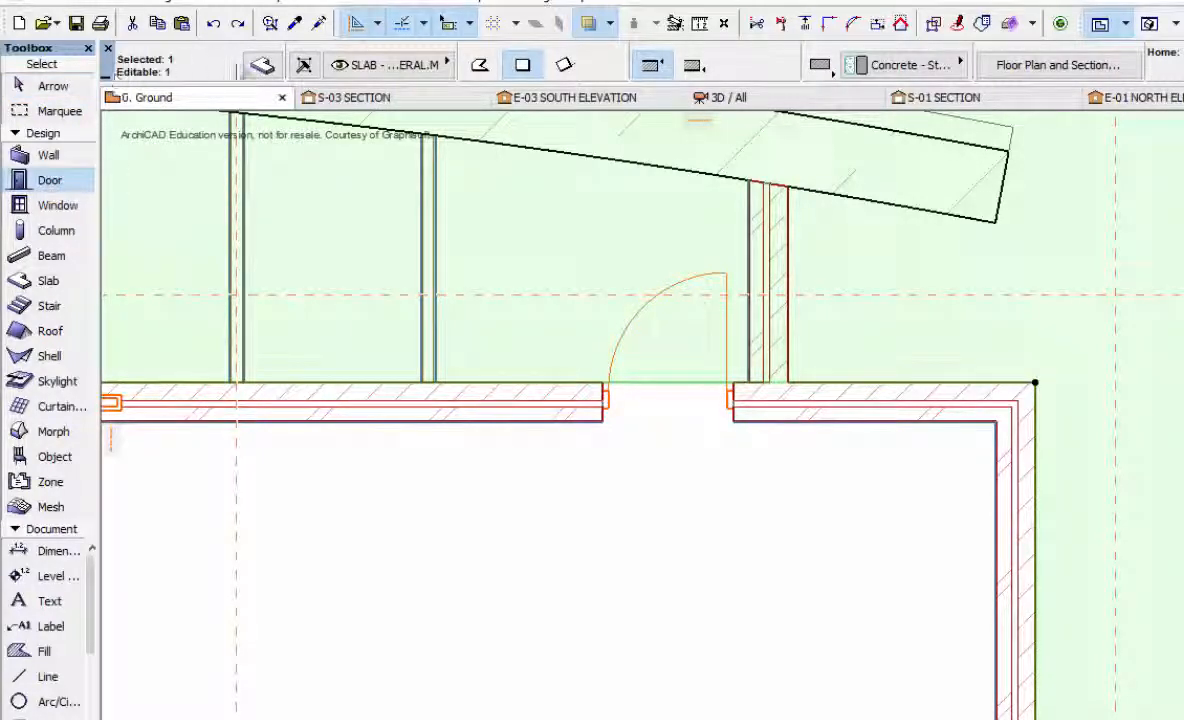
{"action": "left_click", "coordinate": [262, 65]}
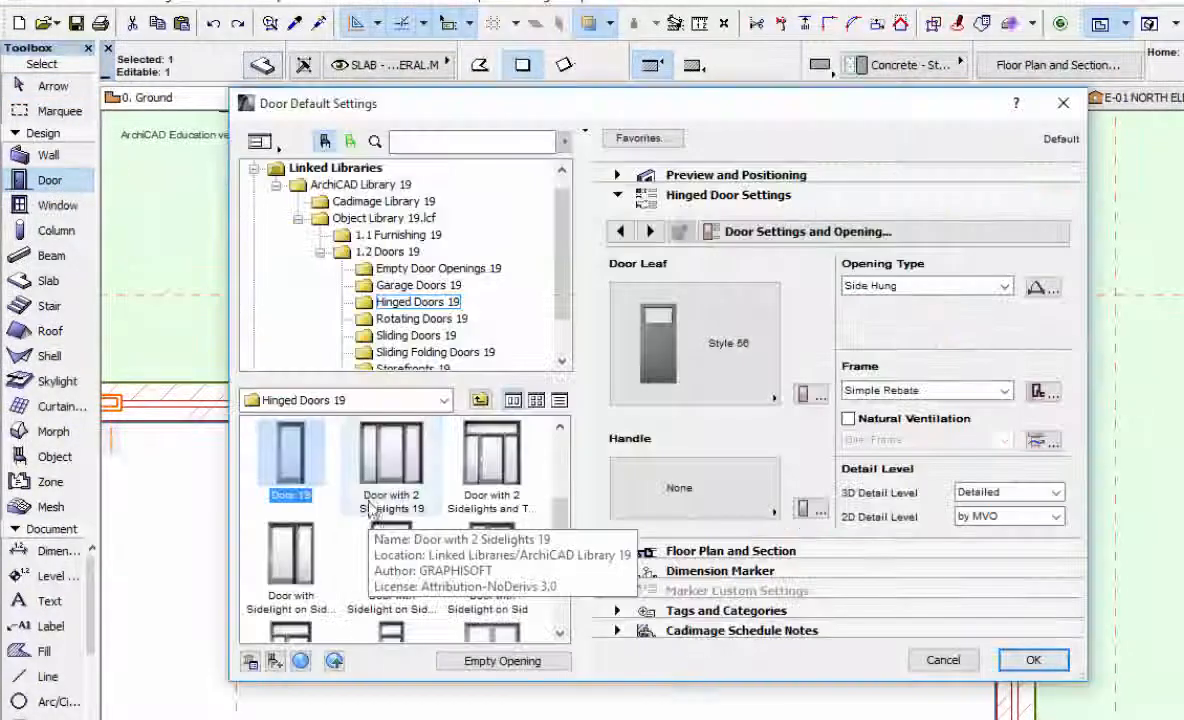
{"action": "left_click", "coordinate": [651, 232]}
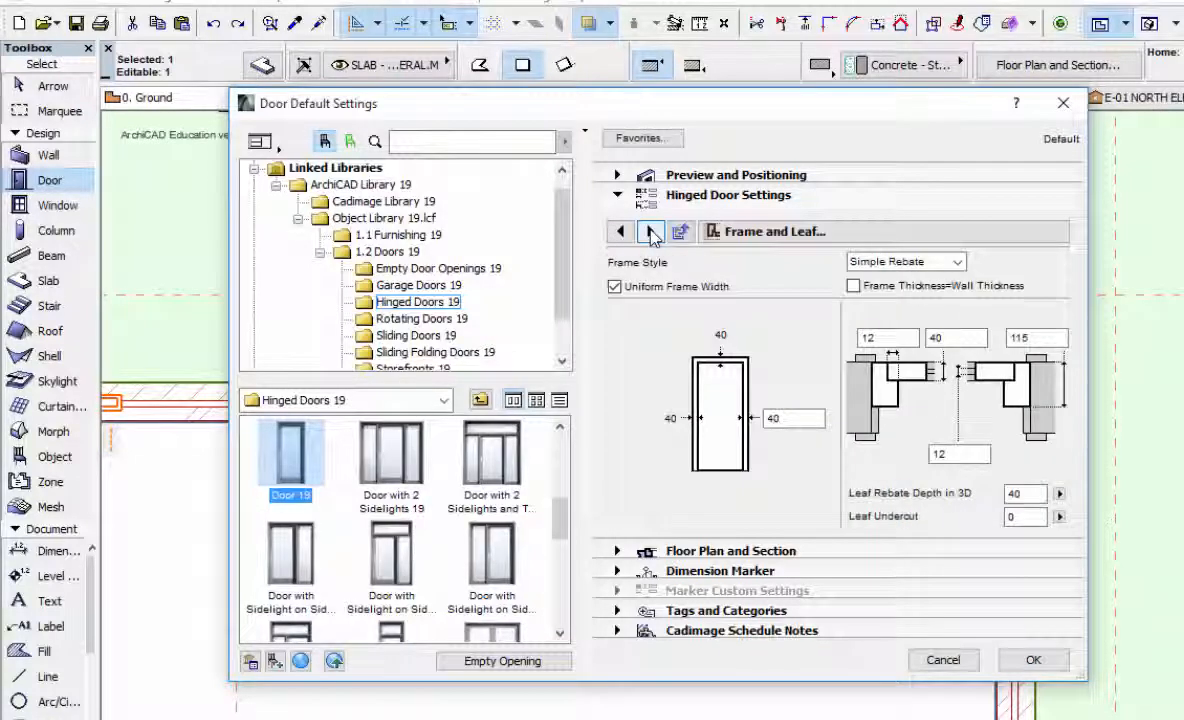
{"action": "left_click", "coordinate": [854, 287]}
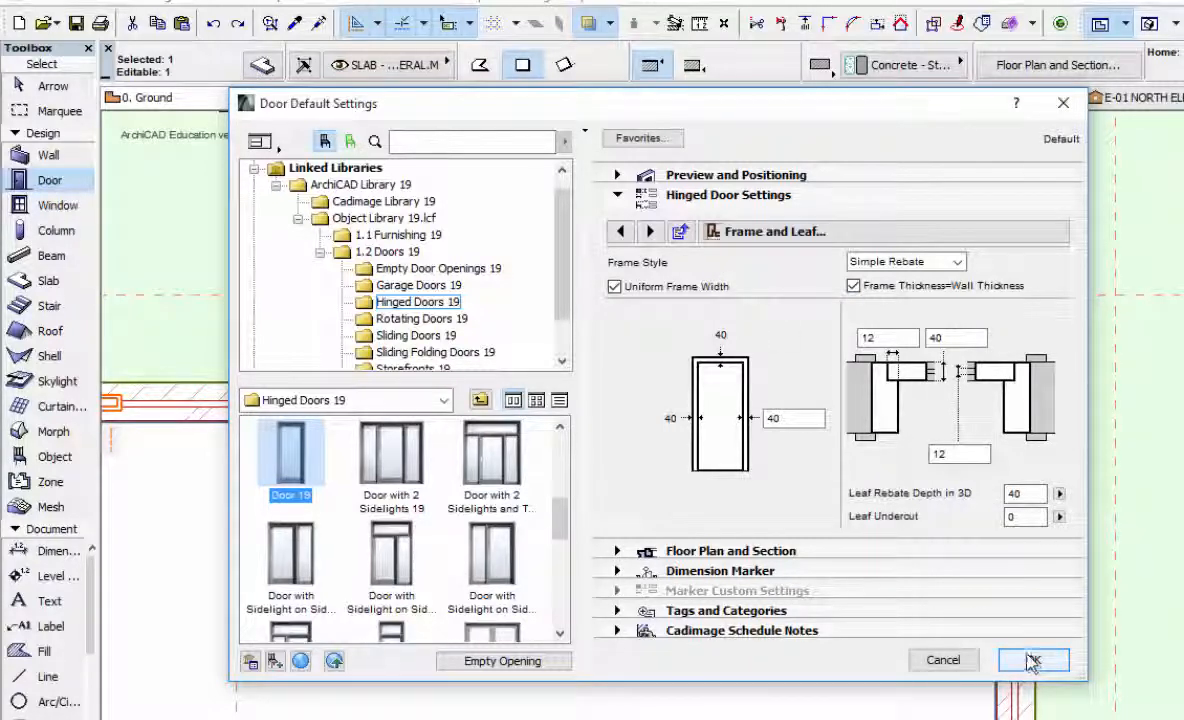
{"action": "left_click", "coordinate": [620, 231]}
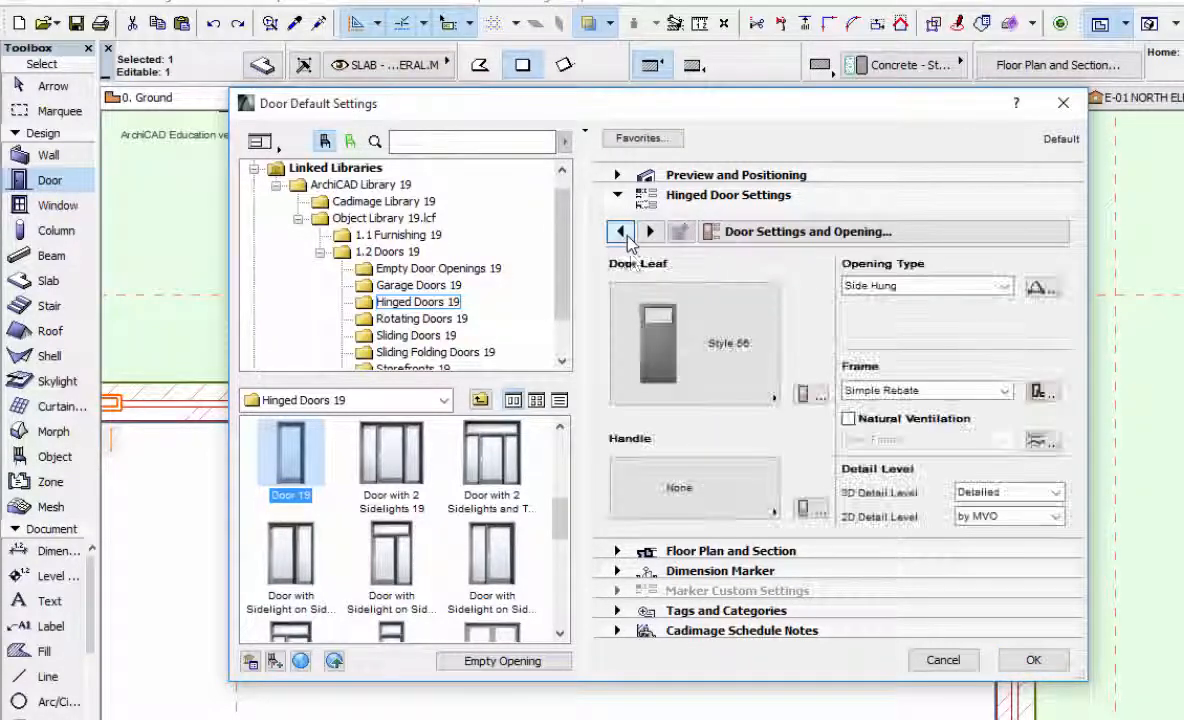
{"action": "left_click", "coordinate": [1032, 662]}
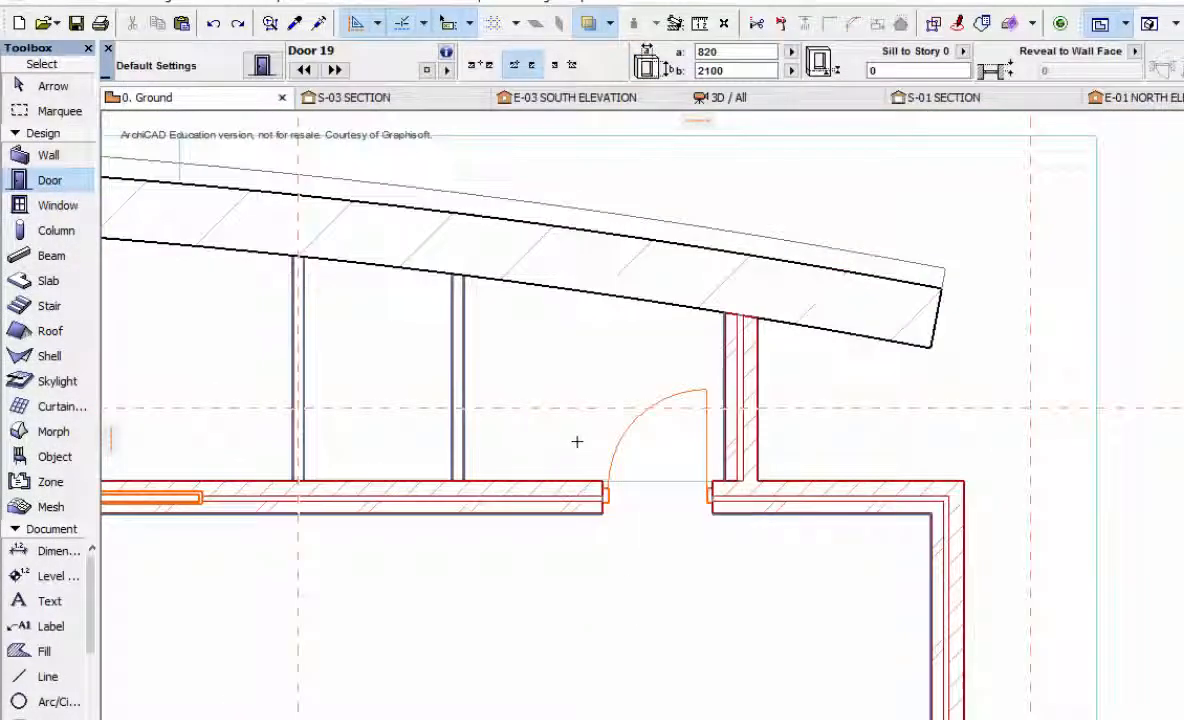
Place the hinged door in the interior partition nearest the exterior hinged door, hinged near the thick curved wall and swinging toward that door
{"action": "left_click", "coordinate": [464, 314]}
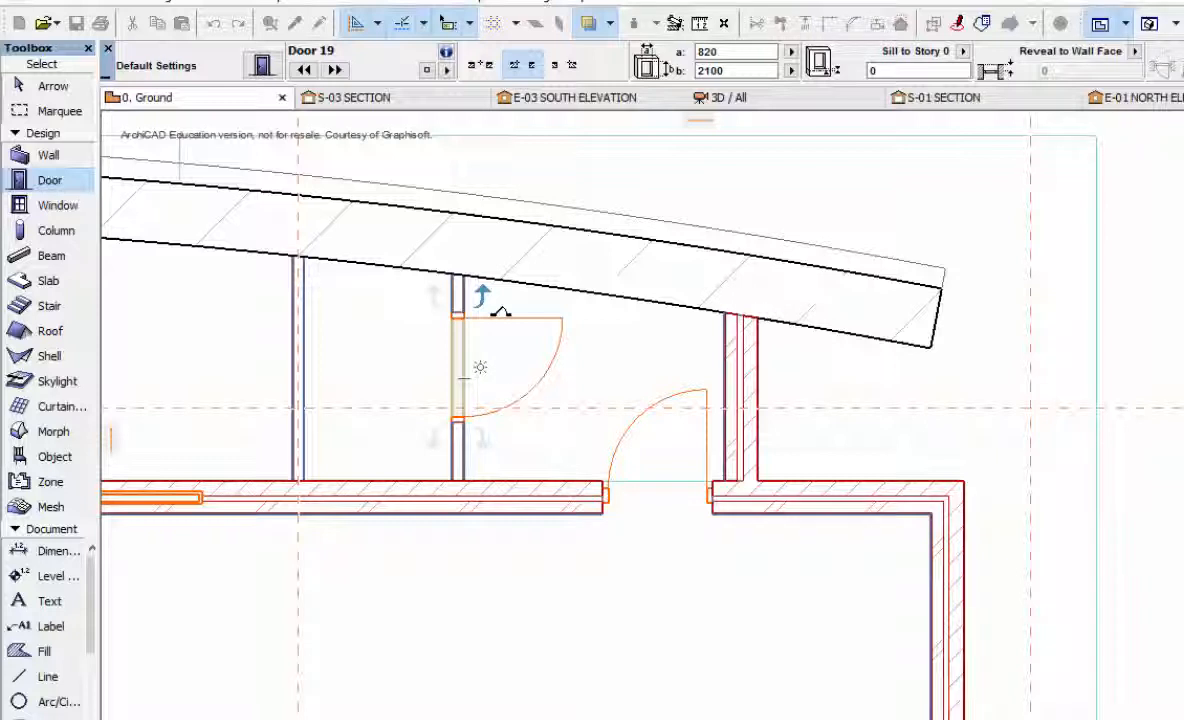
{"action": "left_click", "coordinate": [480, 367]}
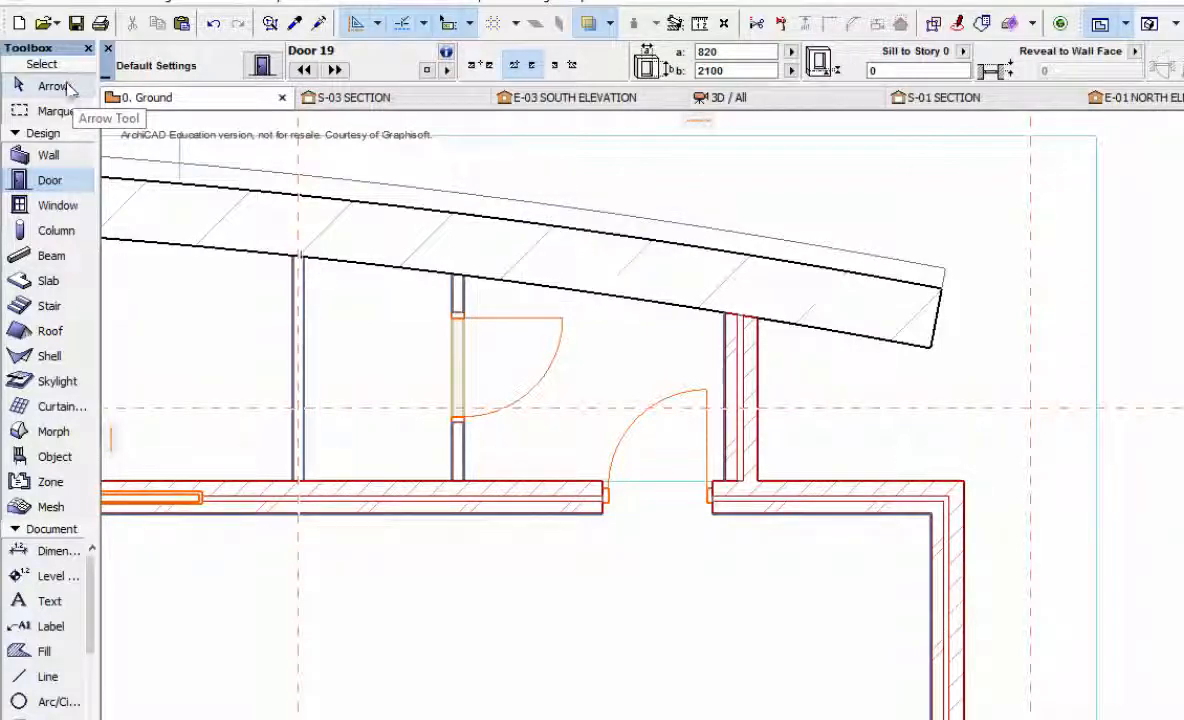
{"action": "left_click", "coordinate": [55, 86]}
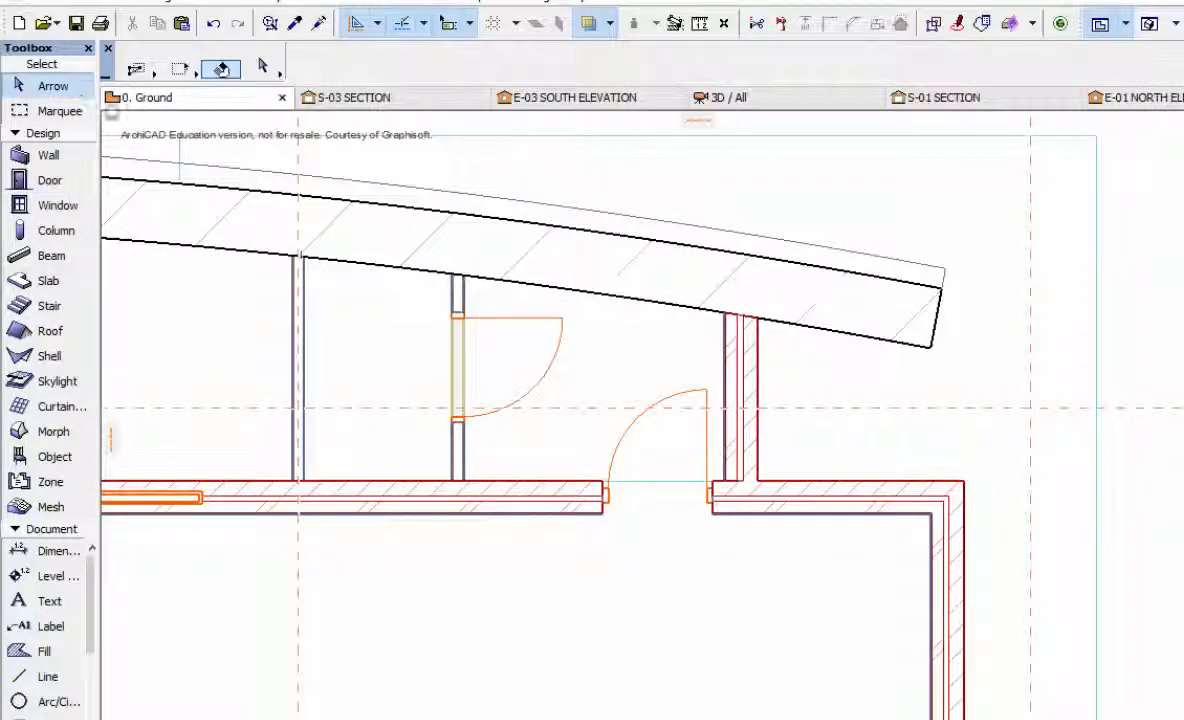
Move the hinged door in the interior partition along its wall, closer to the thick curved wall
{"action": "left_click", "coordinate": [460, 318]}
{"action": "scroll", "coordinate": [494, 309], "scroll_direction": "up", "scroll_amount": 5}
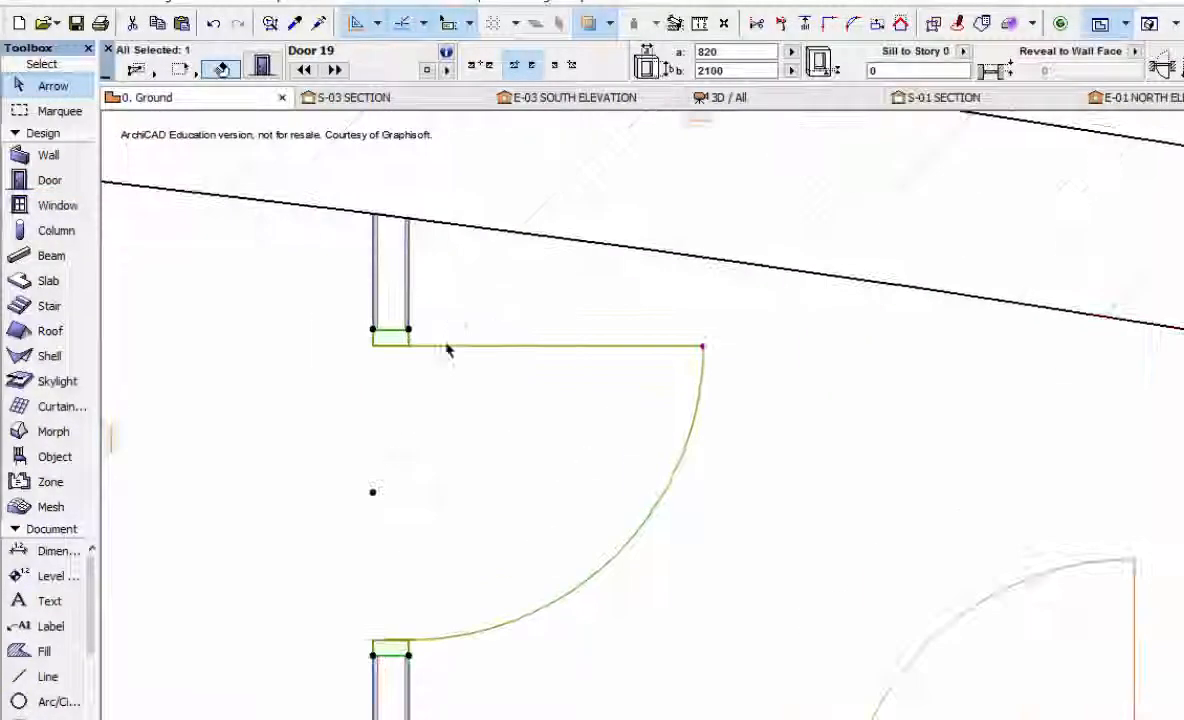
{"action": "right_click", "coordinate": [400, 342]}
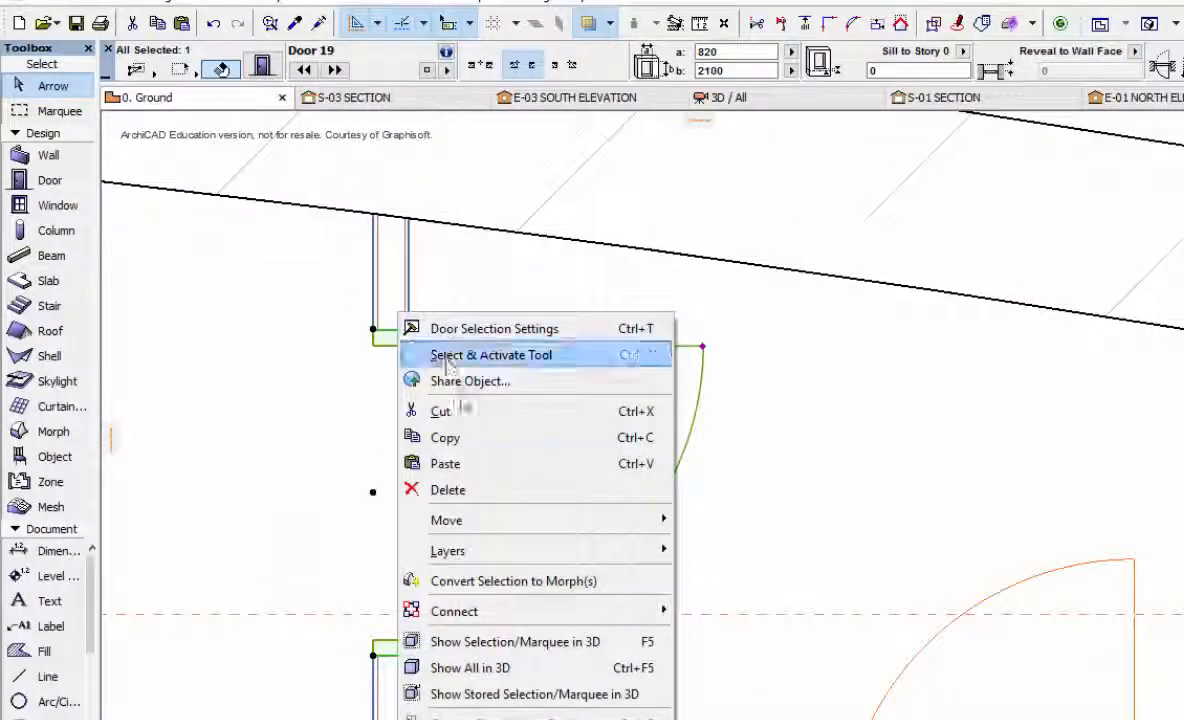
{"action": "mouse_move", "coordinate": [616, 514]}
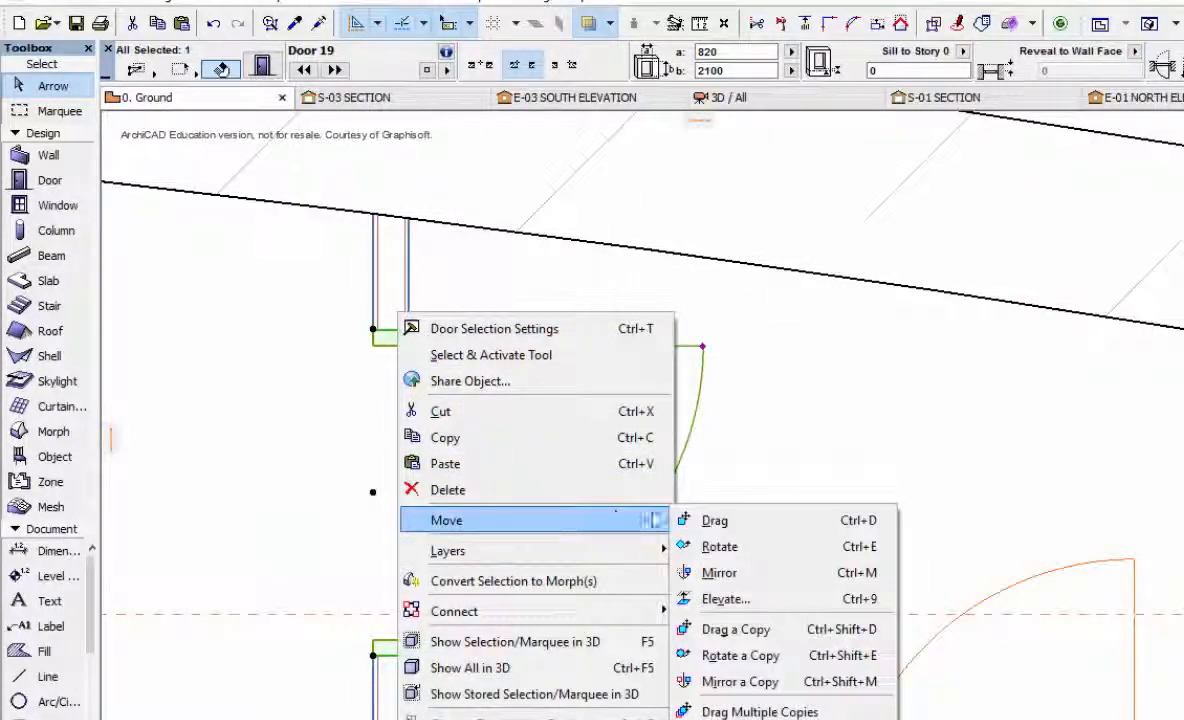
{"action": "left_click", "coordinate": [733, 521]}
{"action": "left_click", "coordinate": [409, 322]}
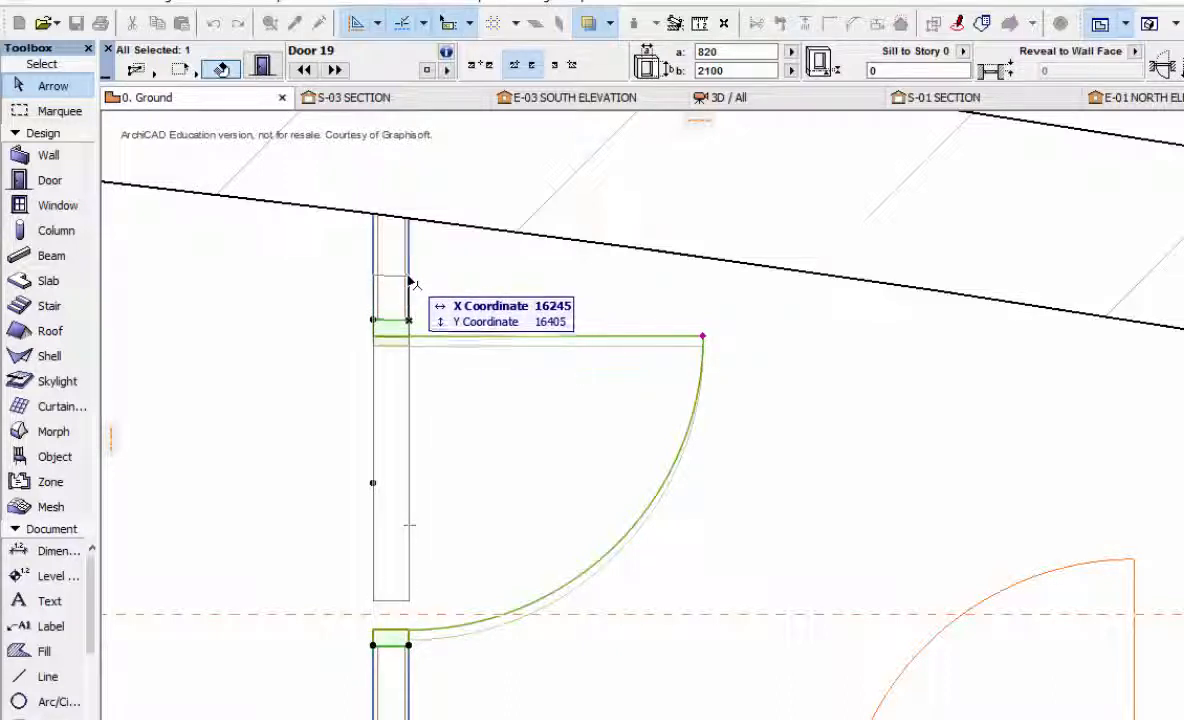
{"action": "left_click", "coordinate": [411, 285]}
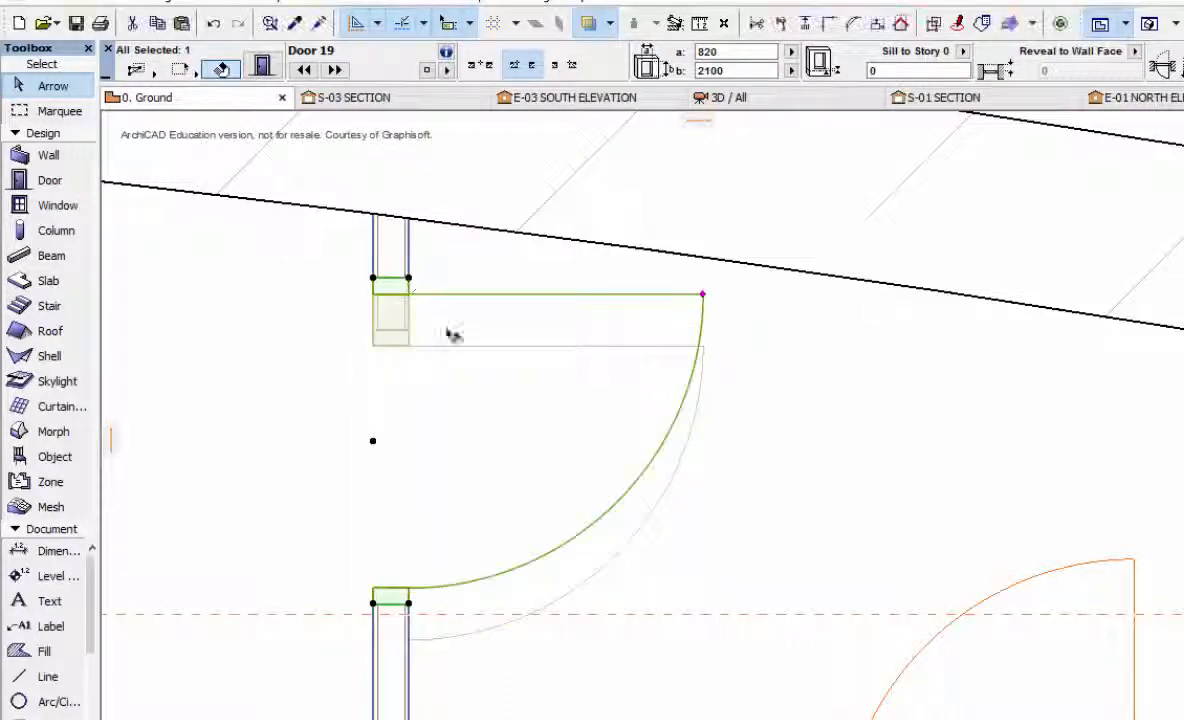
{"action": "scroll", "coordinate": [825, 490], "scroll_direction": "down", "scroll_amount": 1}
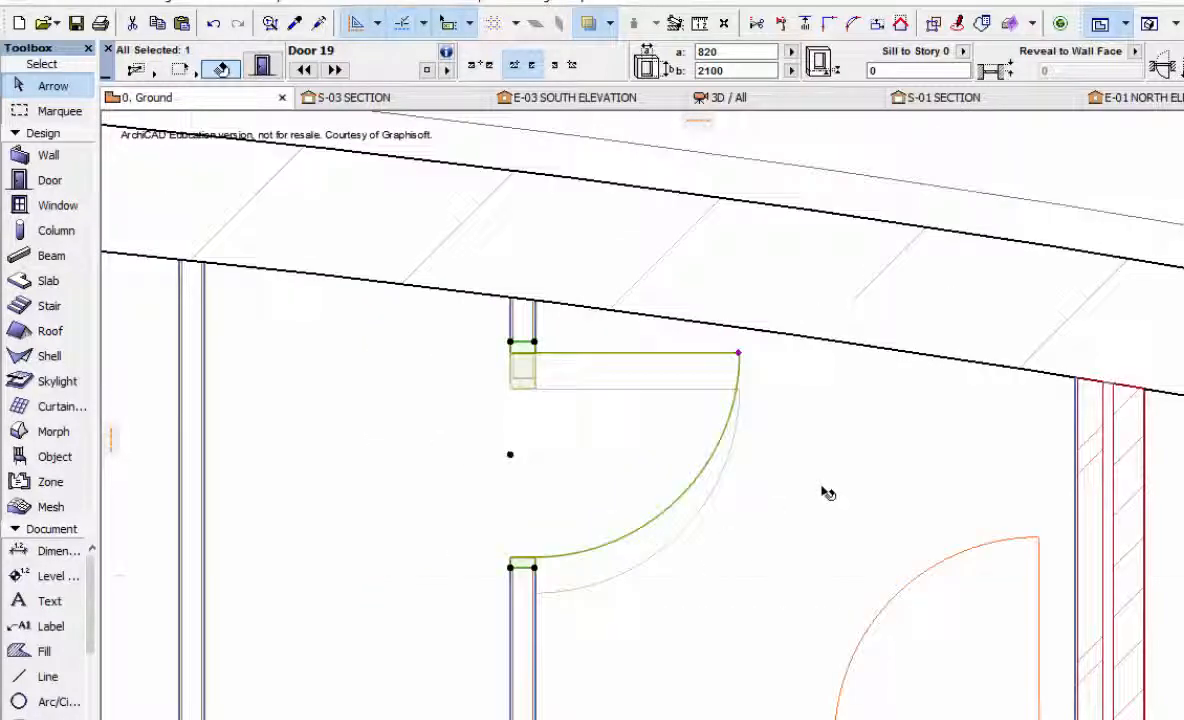
{"action": "scroll", "coordinate": [825, 490], "scroll_direction": "up", "scroll_amount": 1}
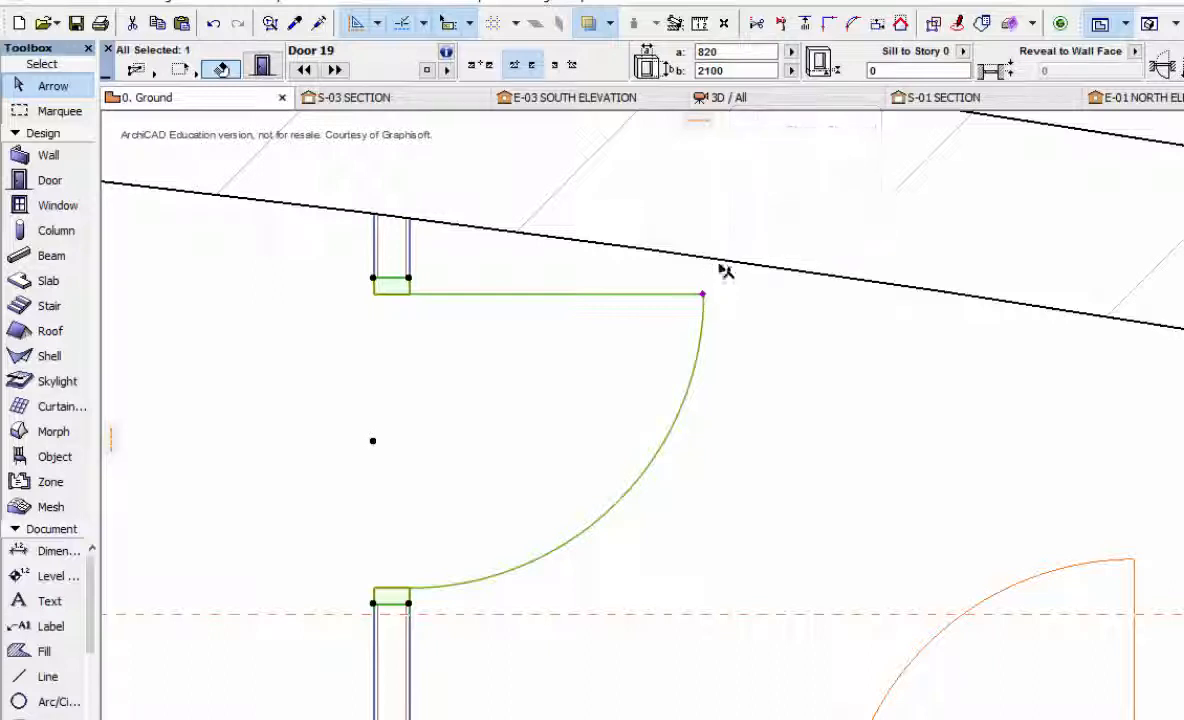
{"action": "scroll", "coordinate": [455, 500], "scroll_direction": "down", "scroll_amount": 3}
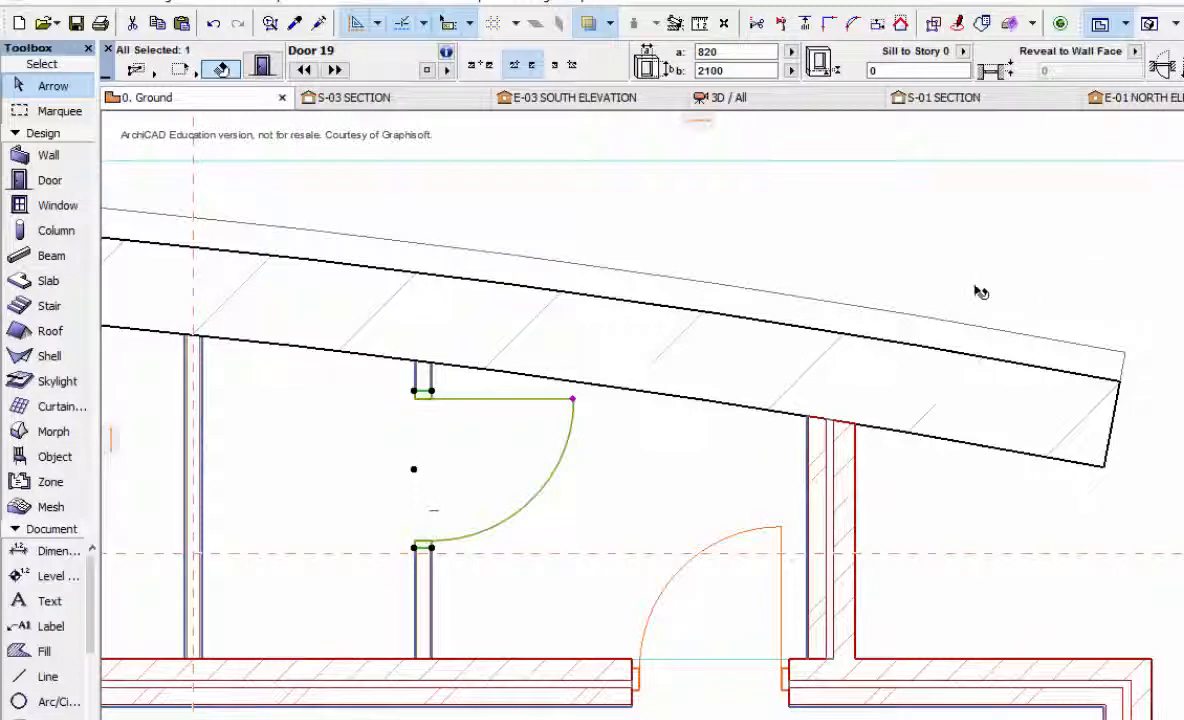
Examine the interior hinged door and its frame within the wall in 3D, and return to the ground floor plan
{"action": "left_click", "coordinate": [1150, 23]}
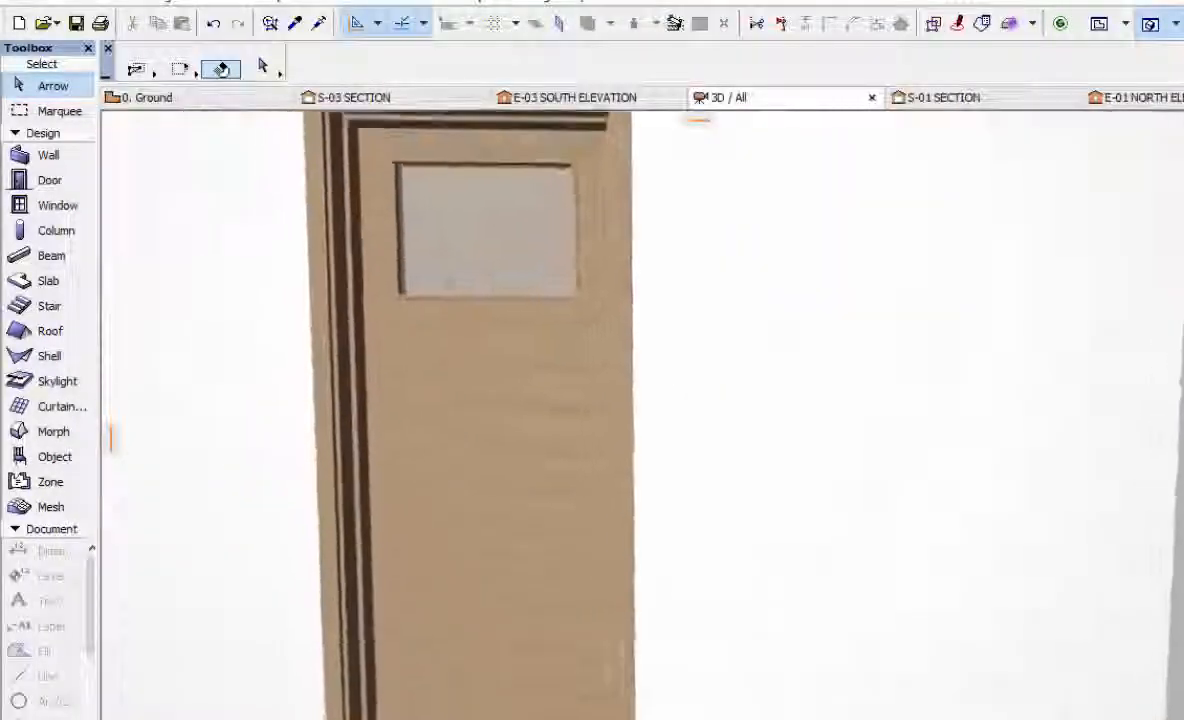
{"action": "middle_click_drag", "start_coordinate": [604, 440], "coordinate": [630, 413], "text": "shift"}
{"action": "scroll", "coordinate": [630, 413], "scroll_direction": "up", "scroll_amount": 2}
{"action": "scroll", "coordinate": [335, 430], "scroll_direction": "up", "scroll_amount": 5}
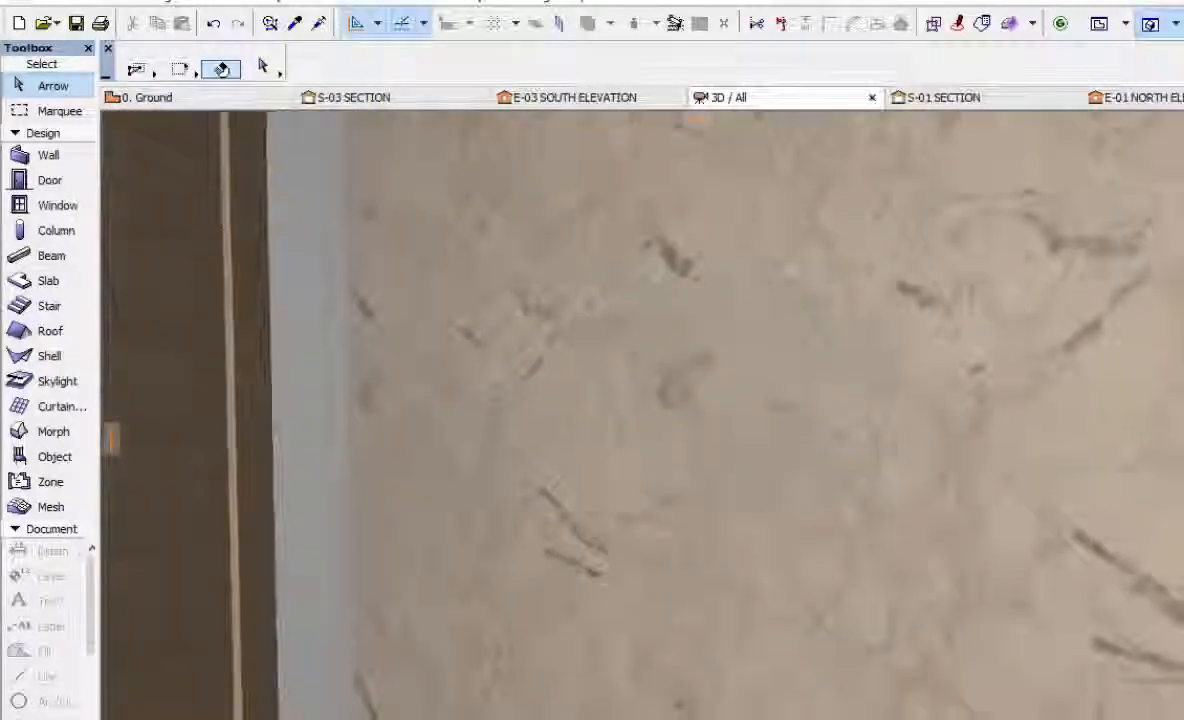
{"action": "middle_click_drag", "start_coordinate": [335, 430], "coordinate": [820, 275]}
{"action": "middle_click_drag", "start_coordinate": [540, 530], "coordinate": [655, 400], "text": "shift"}
{"action": "left_click_drag", "start_coordinate": [655, 400], "coordinate": [662, 455], "text": "shift"}
{"action": "middle_click_drag", "start_coordinate": [662, 455], "coordinate": [1125, 370], "text": "shift"}
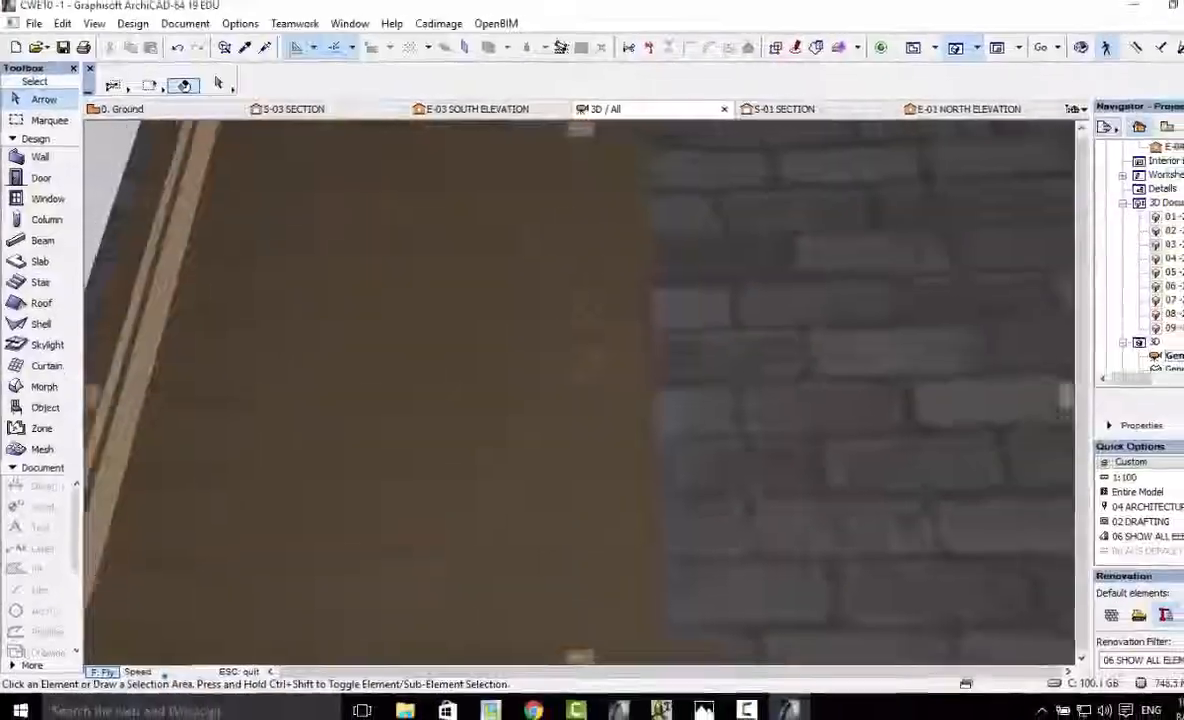
{"action": "key", "text": "Up"}
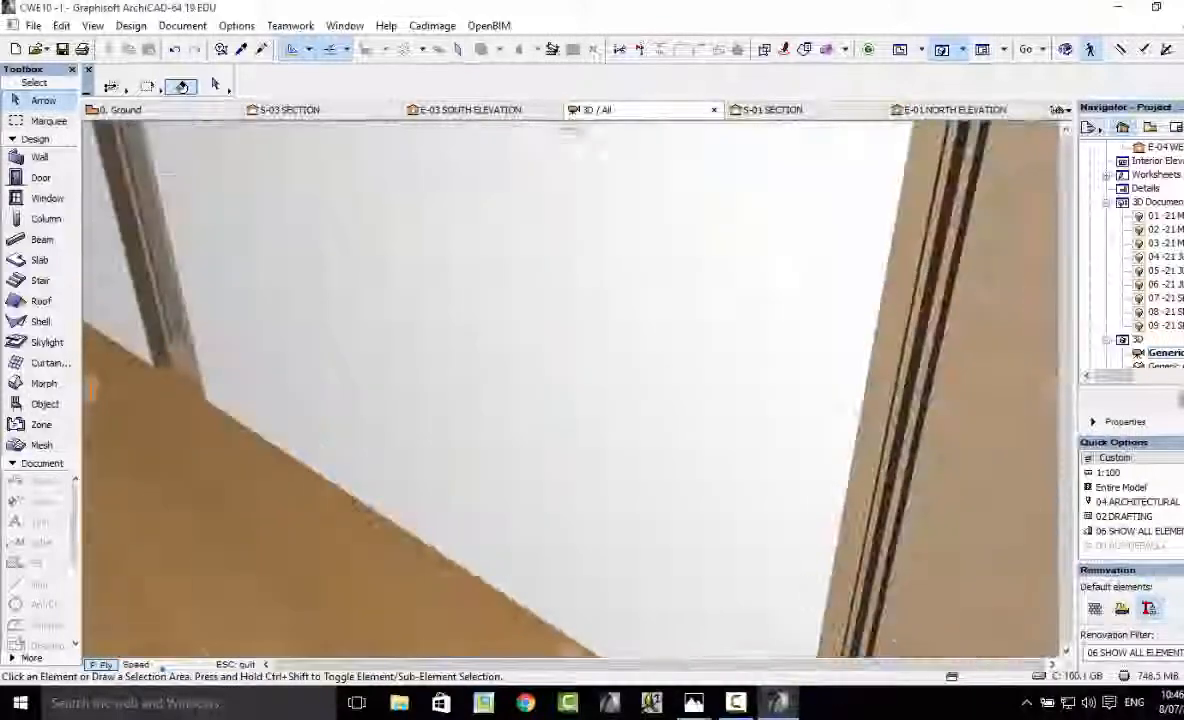
{"action": "key", "text": "Down"}
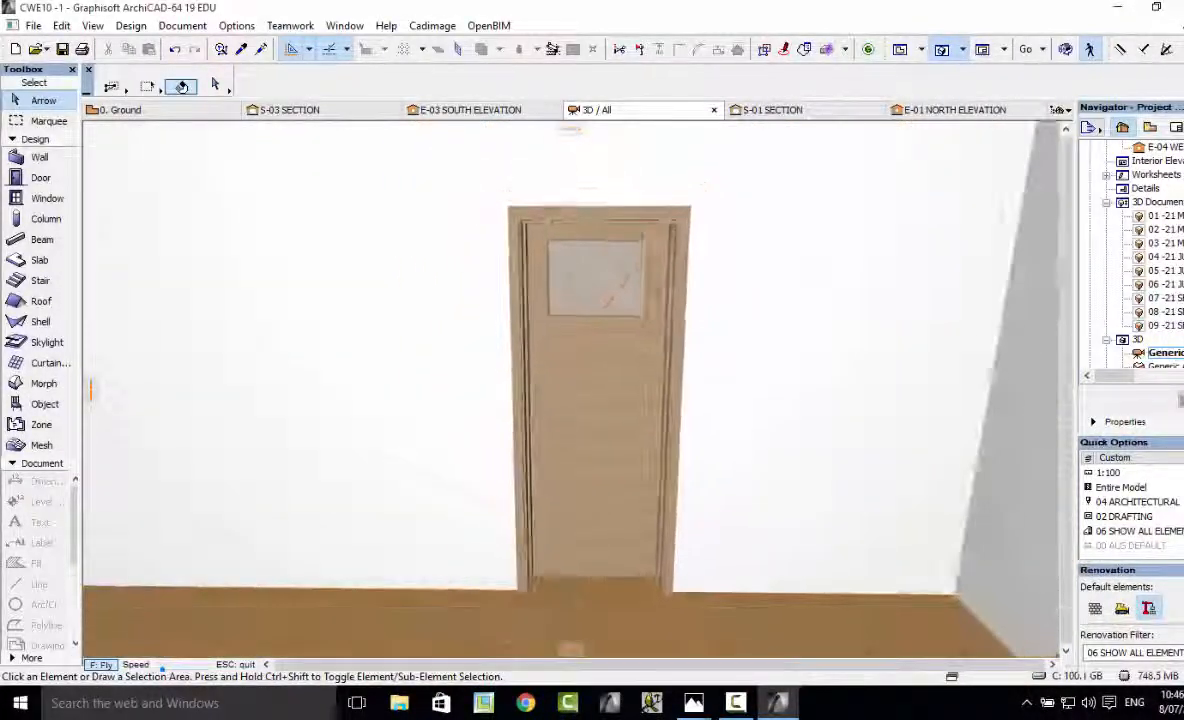
{"action": "key", "text": "Escape"}
{"action": "left_click", "coordinate": [901, 50]}
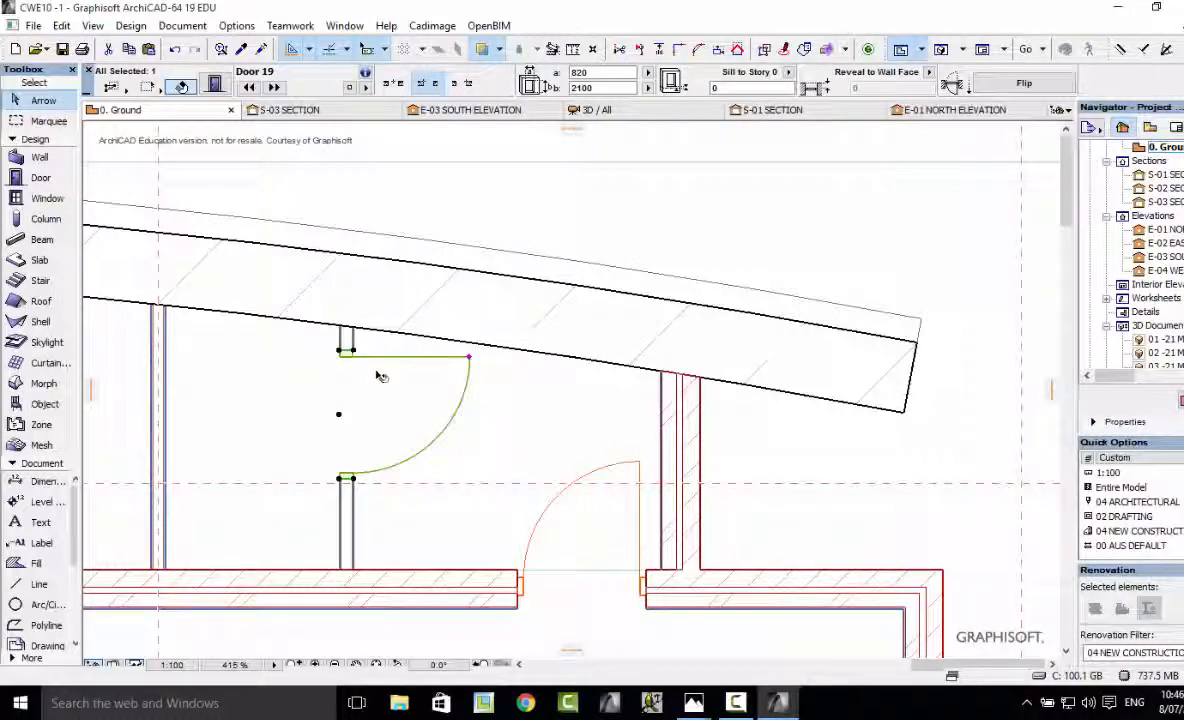
Deselect all elements on the ground floor plan, including the door and the floor slab
{"action": "left_click", "coordinate": [16, 100]}
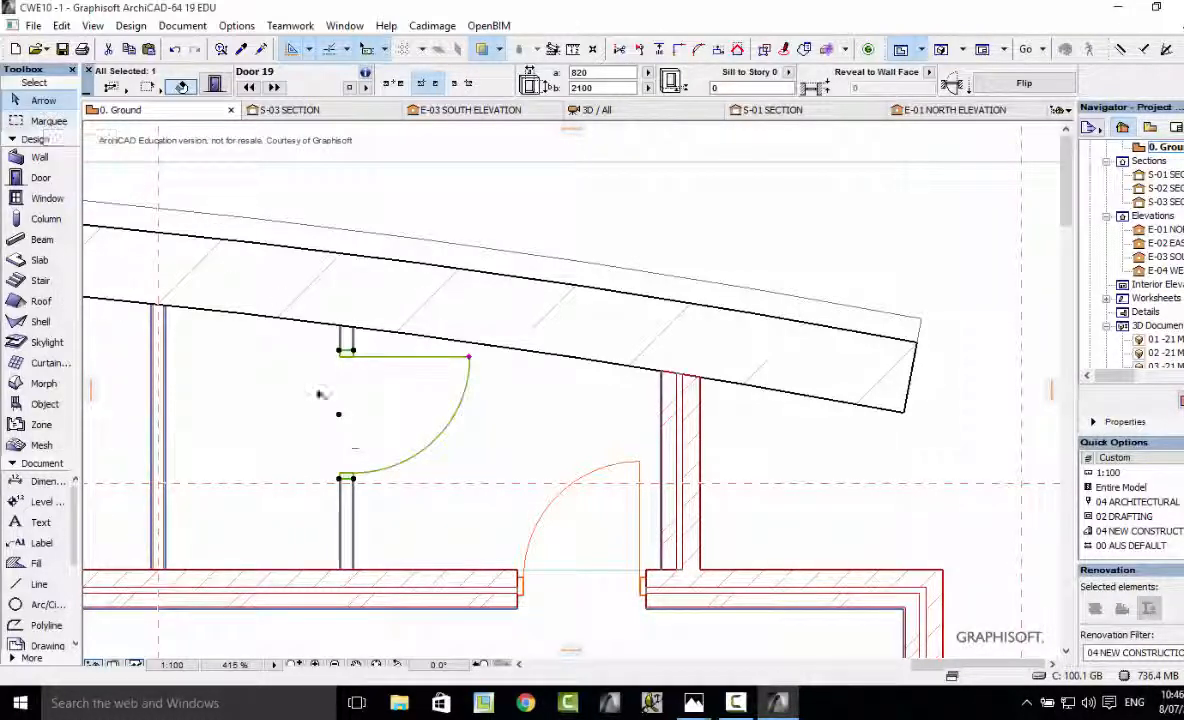
{"action": "key", "text": "Escape"}
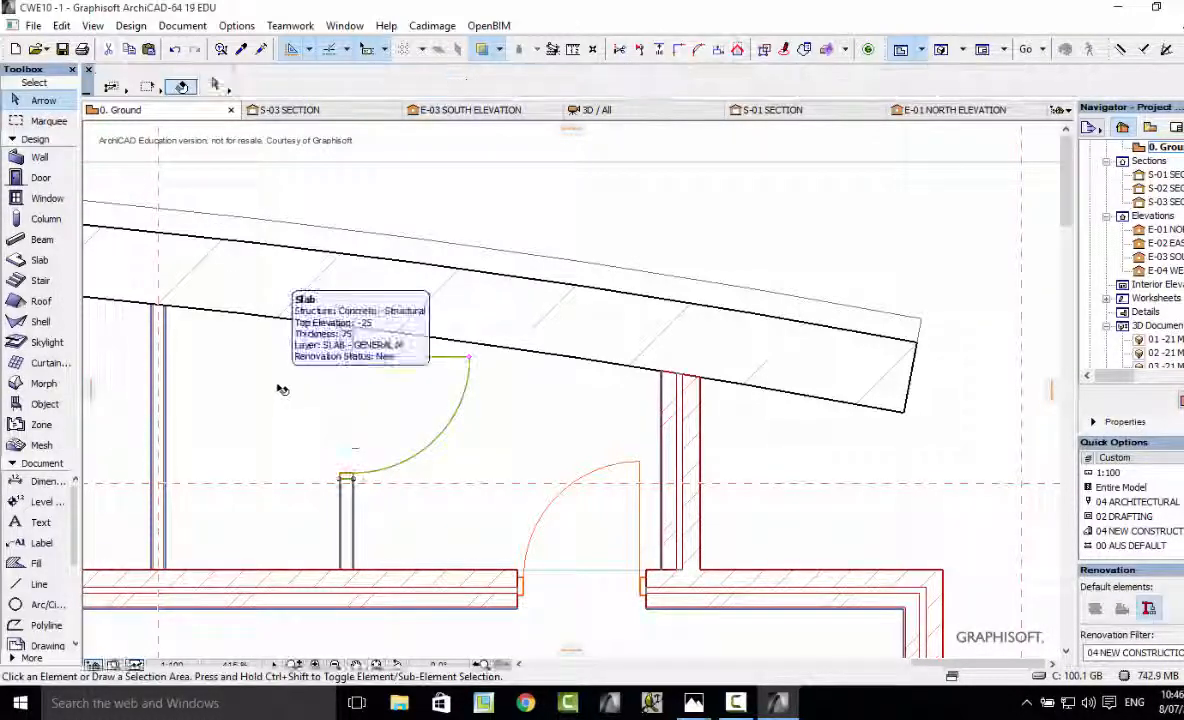
{"action": "left_click", "coordinate": [489, 213]}
{"action": "right_click", "coordinate": [489, 215]}
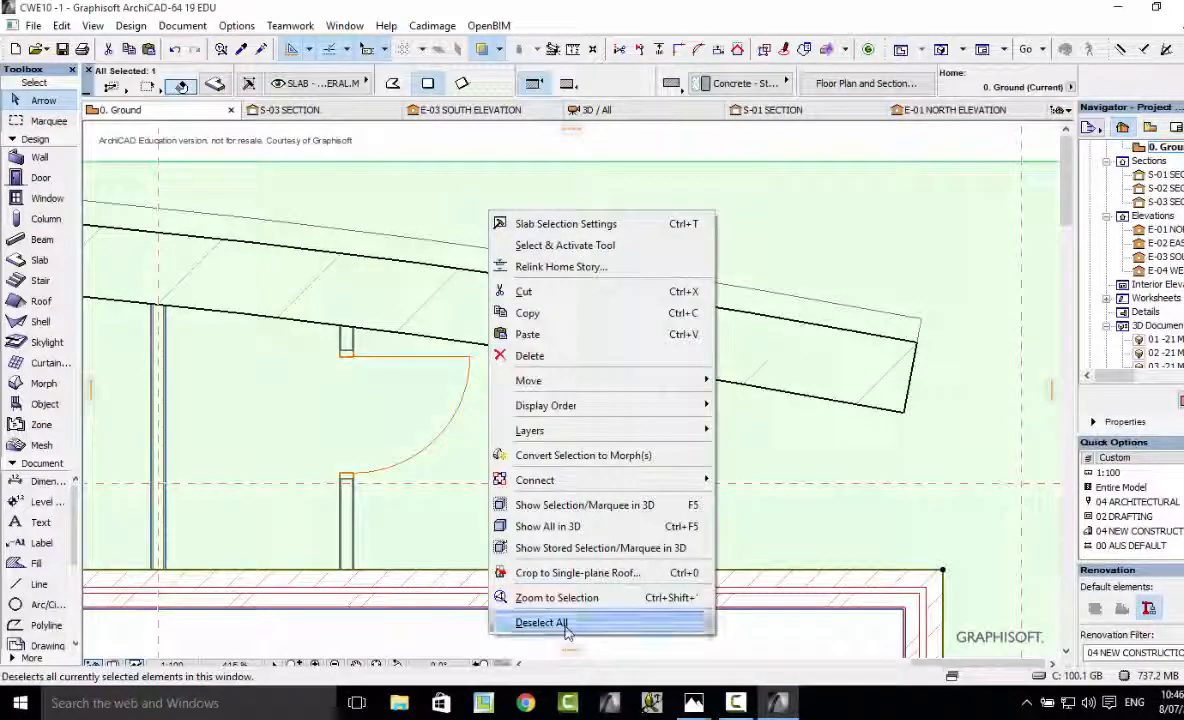